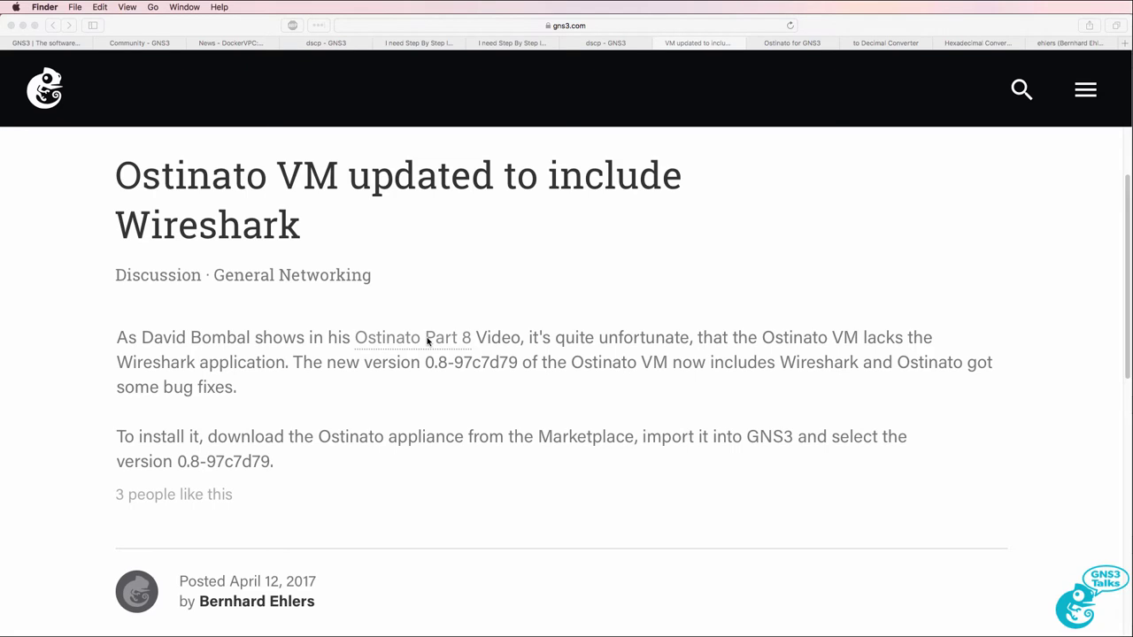
Highlight the Safari post's mention that the Ostinato VM now includes Wireshark.
{"action": "left_click", "coordinate": [322, 439]}
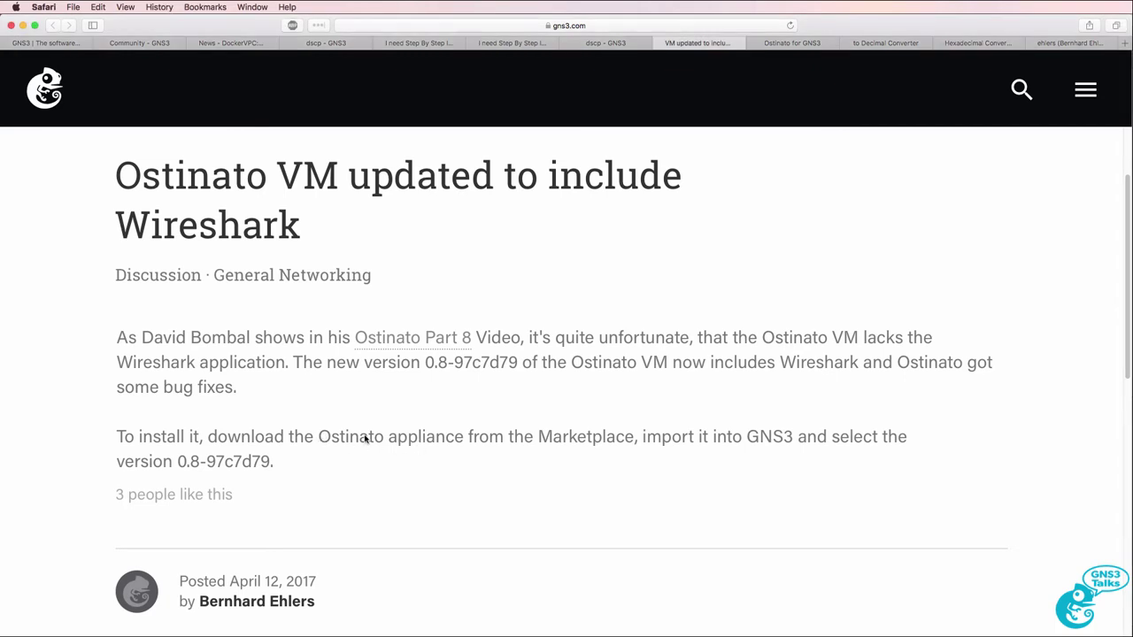
{"action": "left_click_drag", "start_coordinate": [199, 362], "coordinate": [117, 362]}
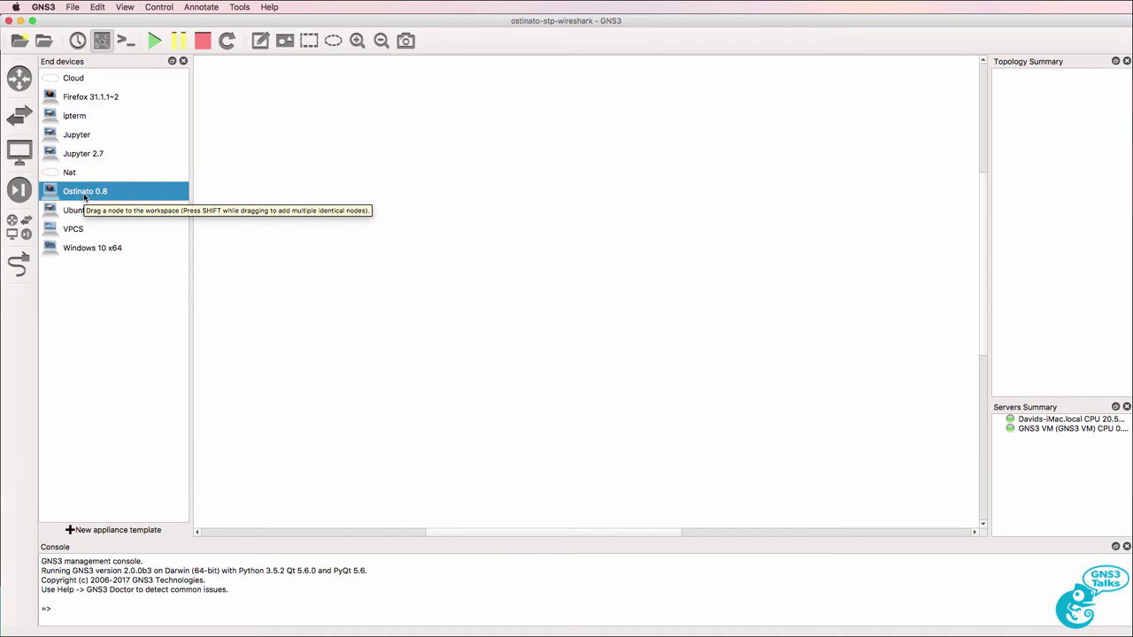
Check the installed GNS3 version in About GNS3.
{"action": "left_click", "coordinate": [46, 7]}
{"action": "left_click", "coordinate": [65, 26]}
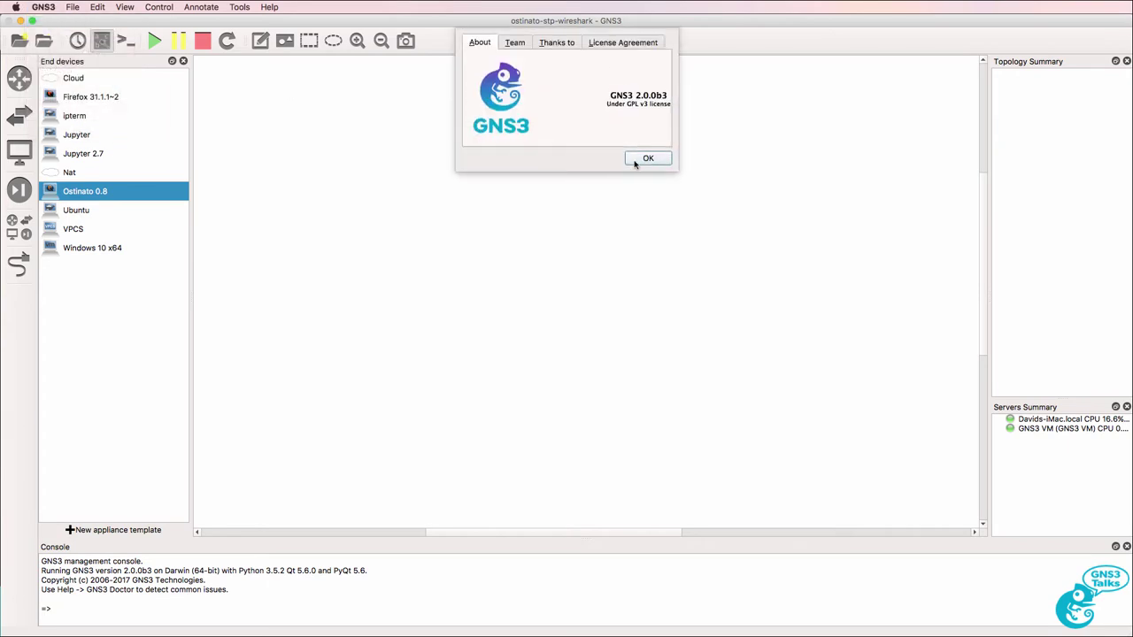
{"action": "left_click", "coordinate": [647, 159]}
Delete the Ostinato 0.8 template from the end devices list.
{"action": "right_click", "coordinate": [176, 191]}
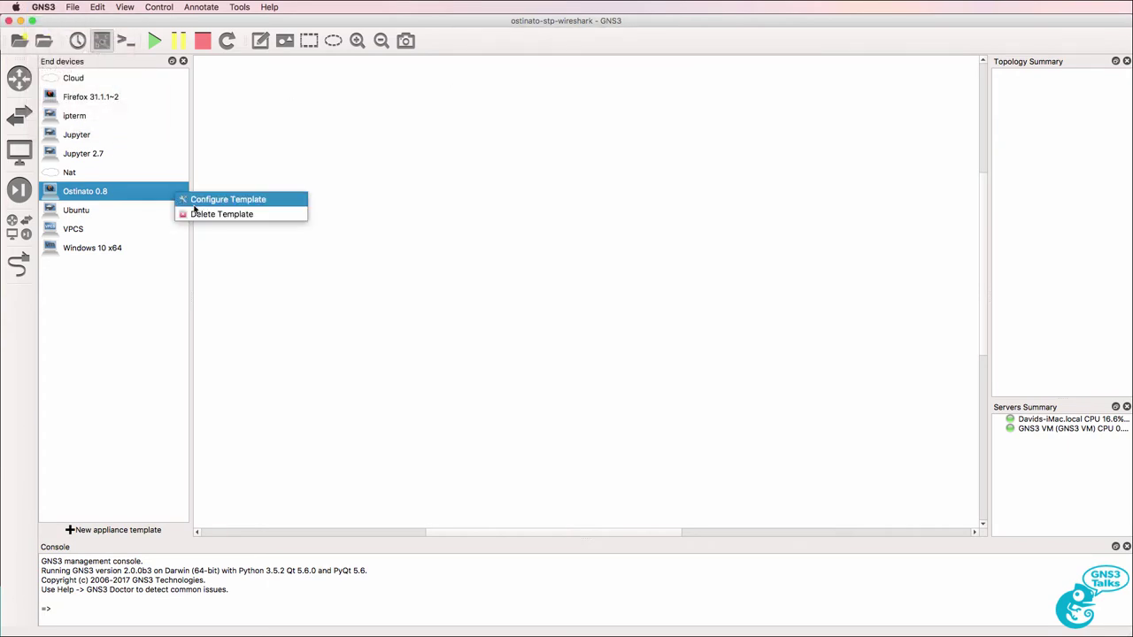
{"action": "left_click", "coordinate": [199, 214]}
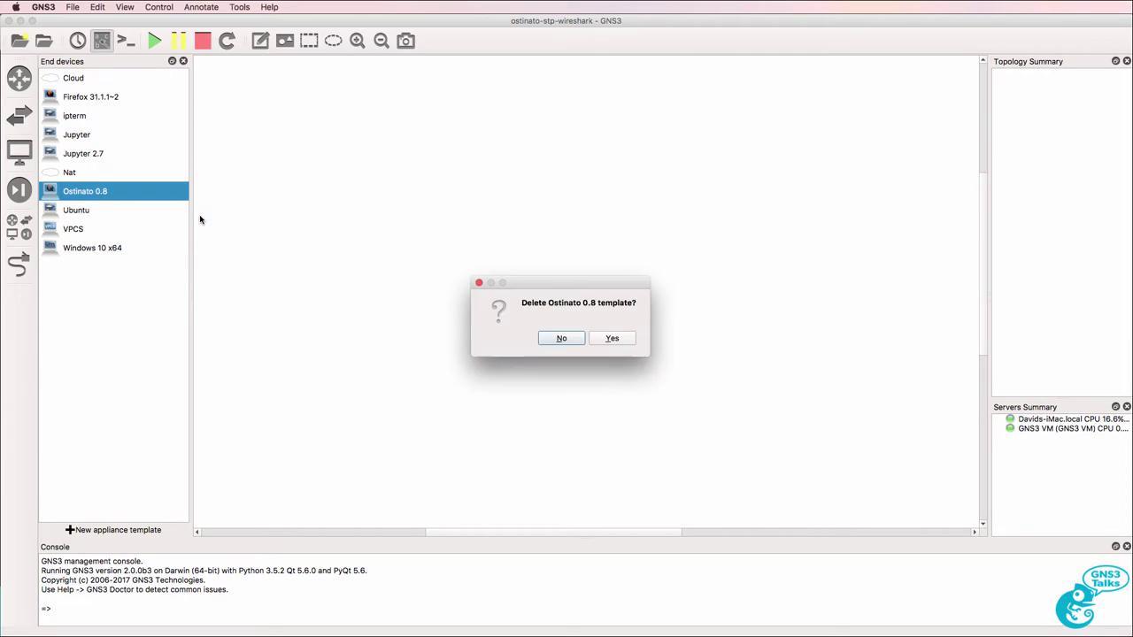
{"action": "left_click", "coordinate": [612, 338]}
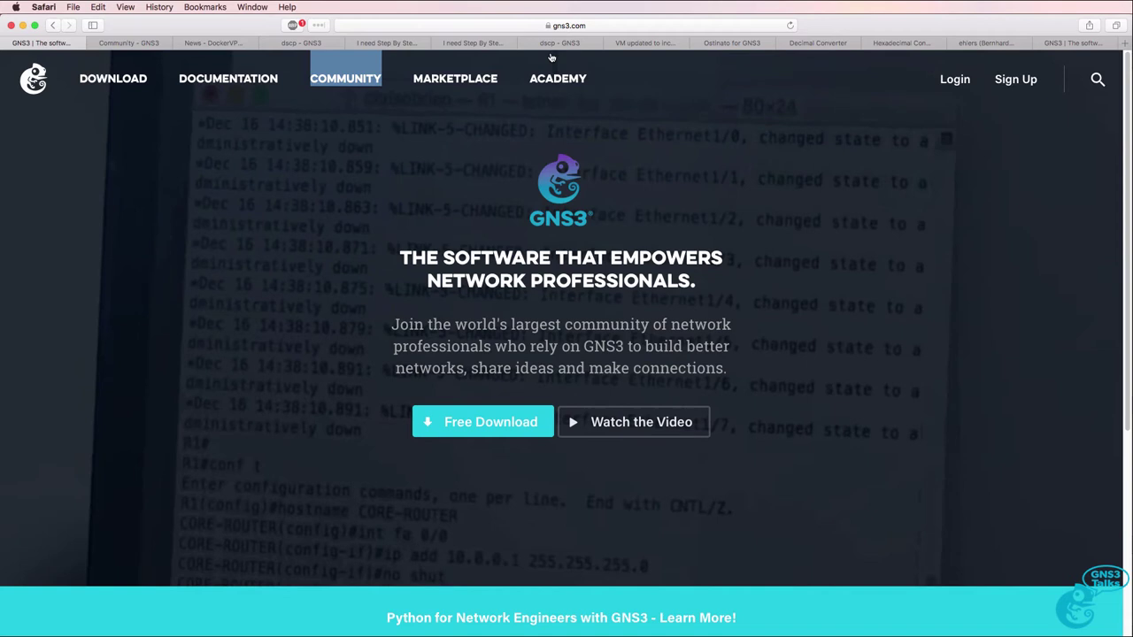
Search Marketplace appliances for 'ost' and open the Ostinato Drone details.
{"action": "left_click", "coordinate": [470, 80]}
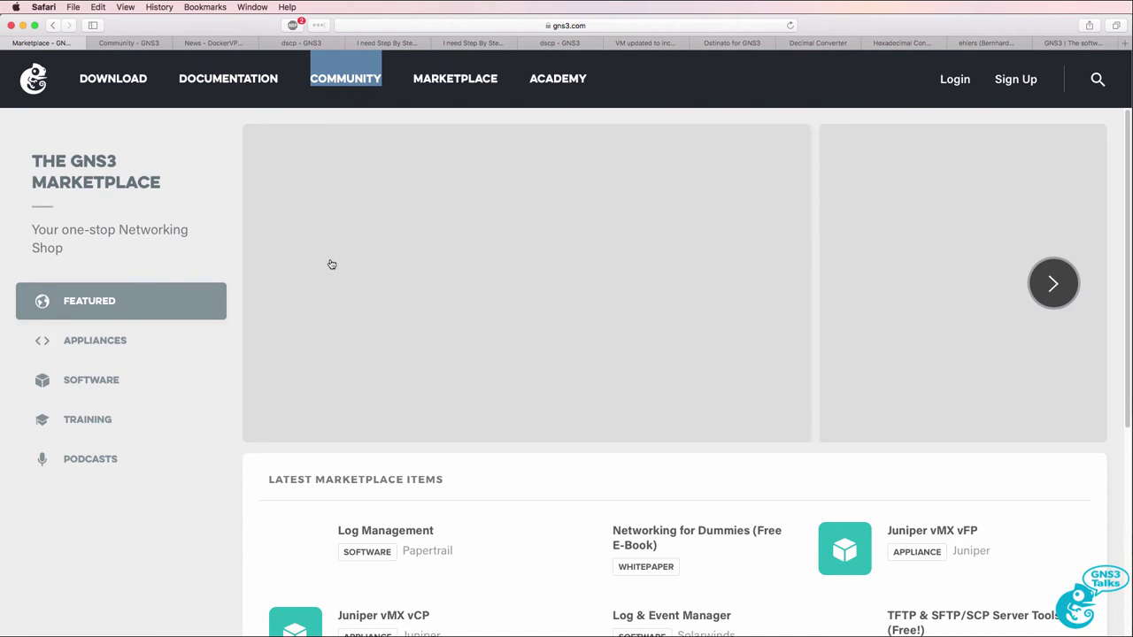
{"action": "left_click", "coordinate": [152, 338]}
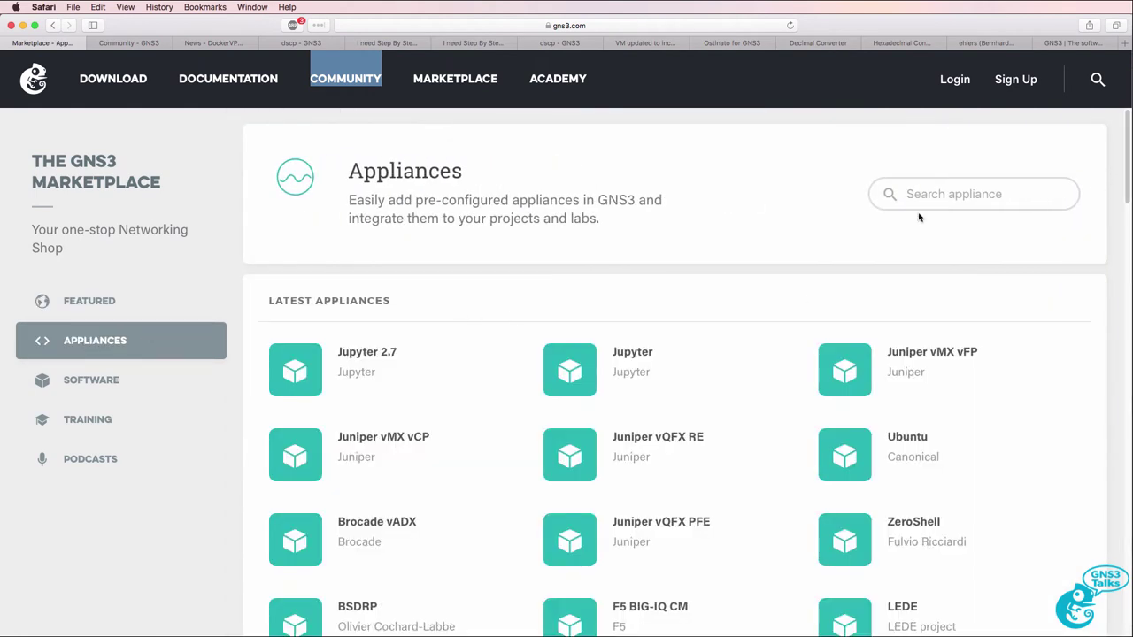
{"action": "left_click", "coordinate": [930, 188]}
{"action": "type", "text": "os"}
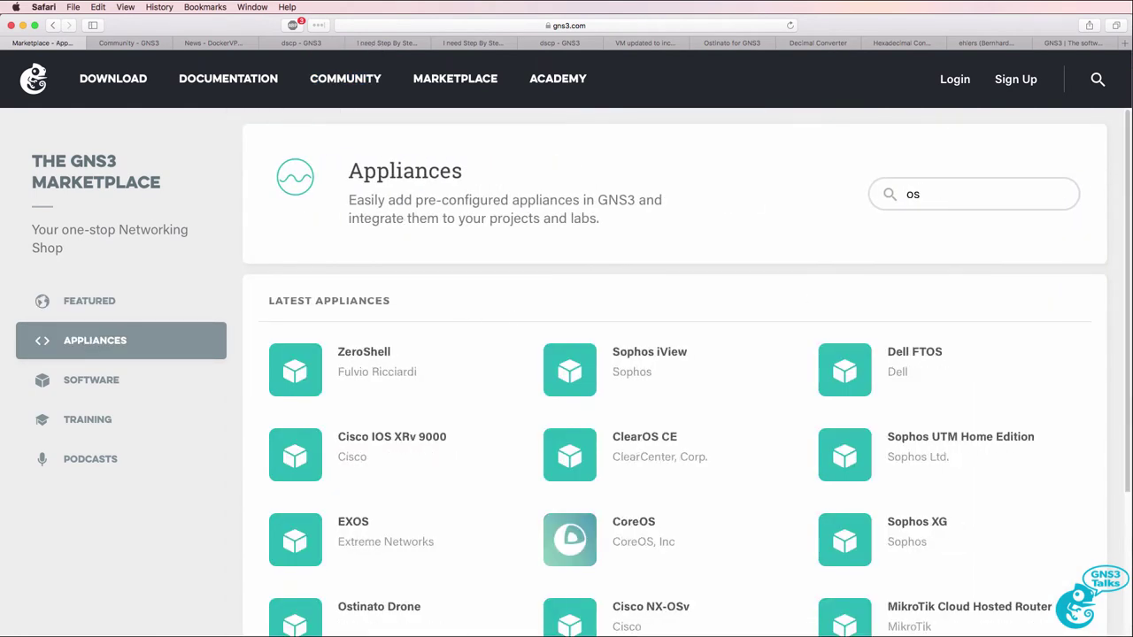
{"action": "type", "text": "t"}
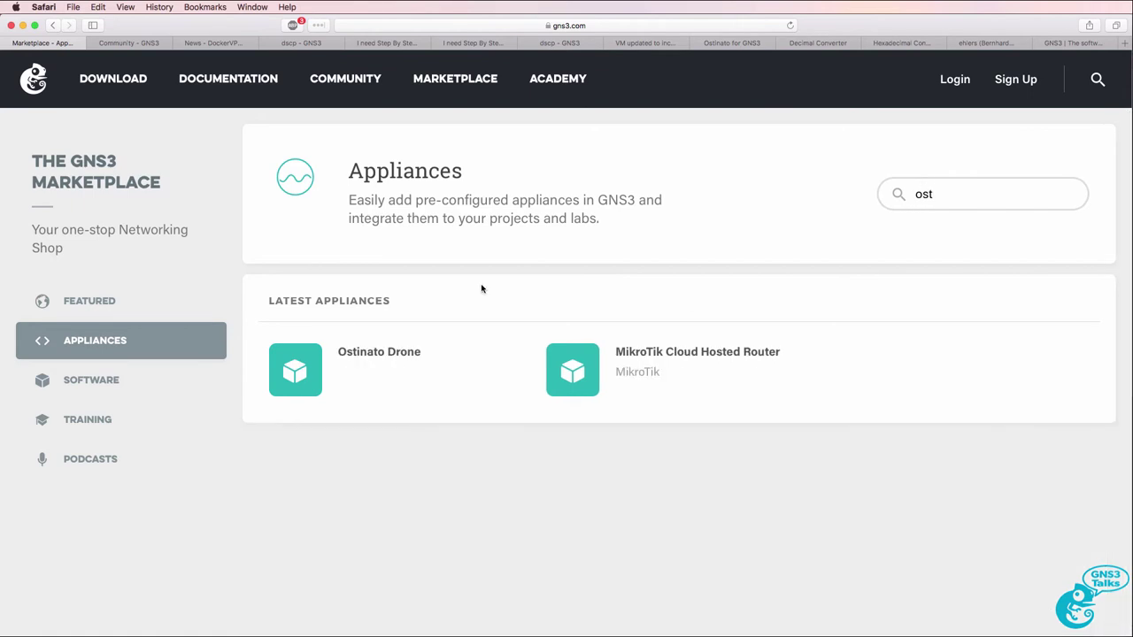
{"action": "left_click", "coordinate": [340, 351]}
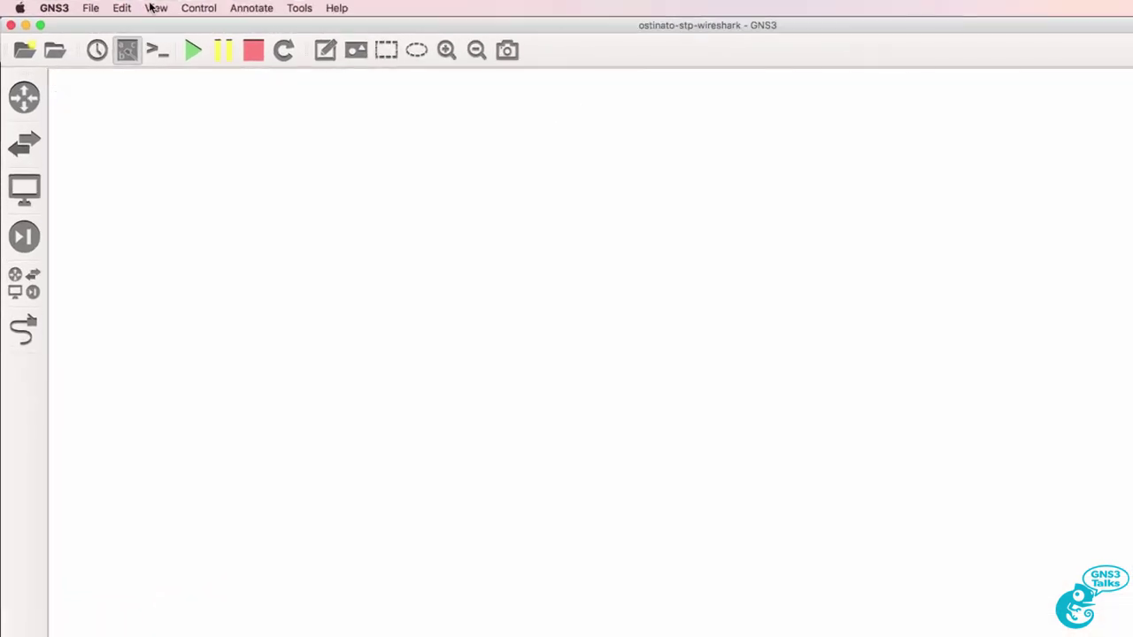
Import the ostinato.gns3a appliance file via File > Import appliance.
{"action": "left_click", "coordinate": [87, 9]}
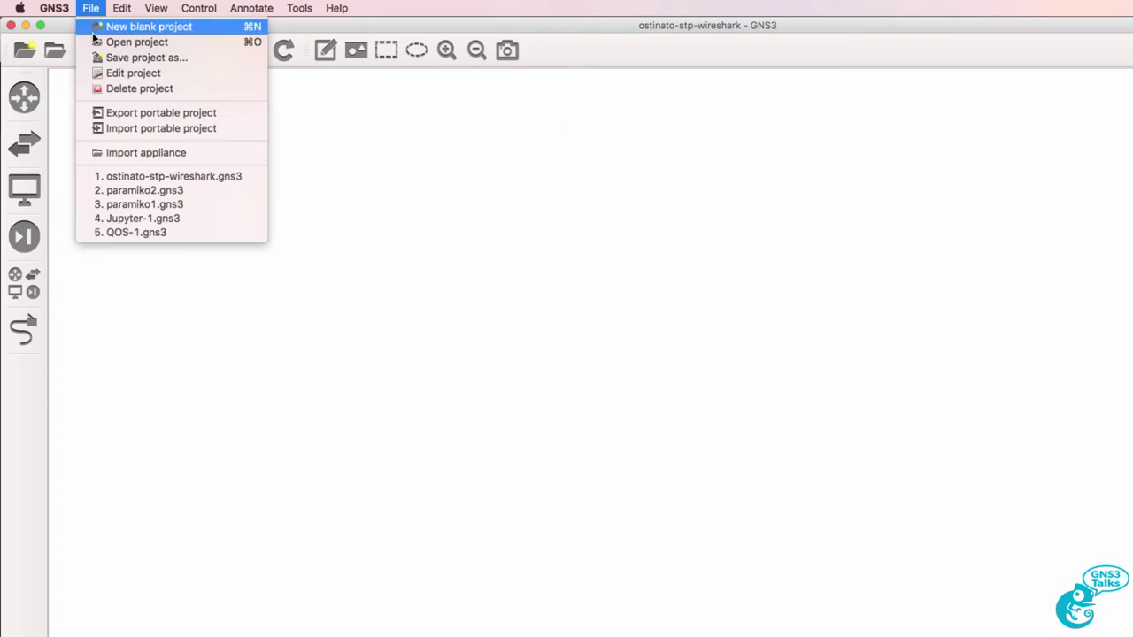
{"action": "left_click", "coordinate": [164, 154]}
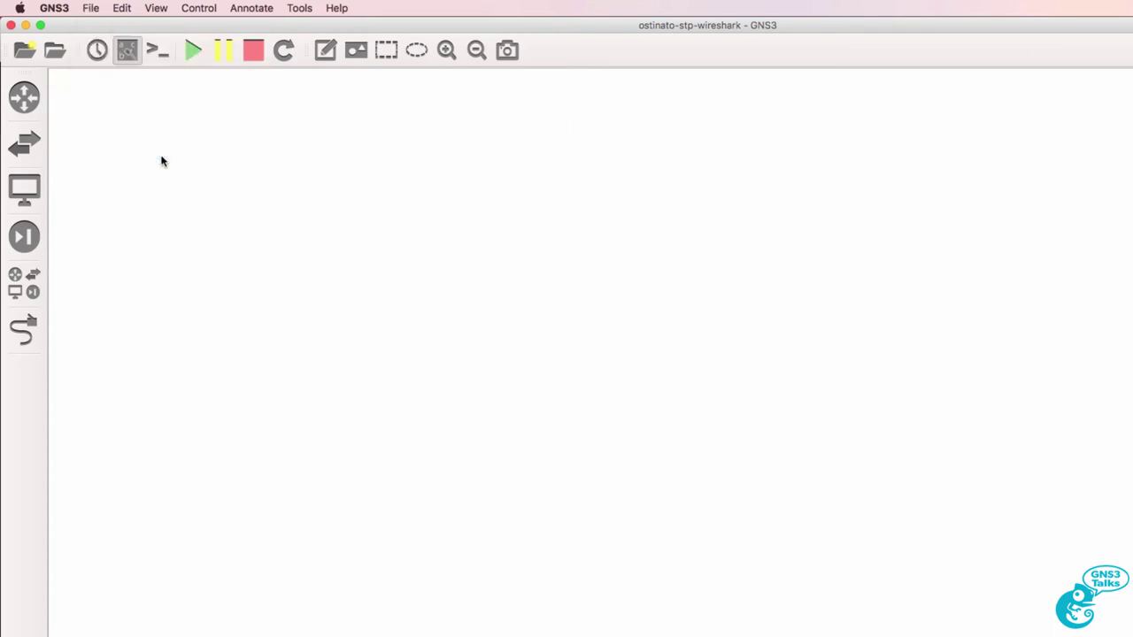
{"action": "left_click", "coordinate": [554, 177]}
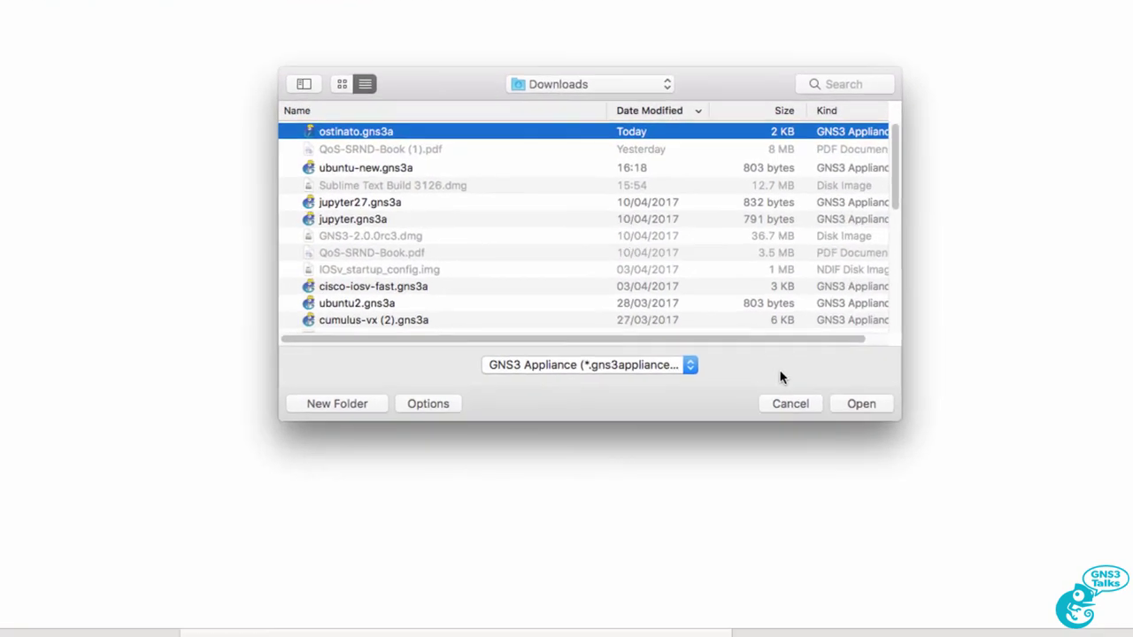
{"action": "left_click", "coordinate": [861, 407]}
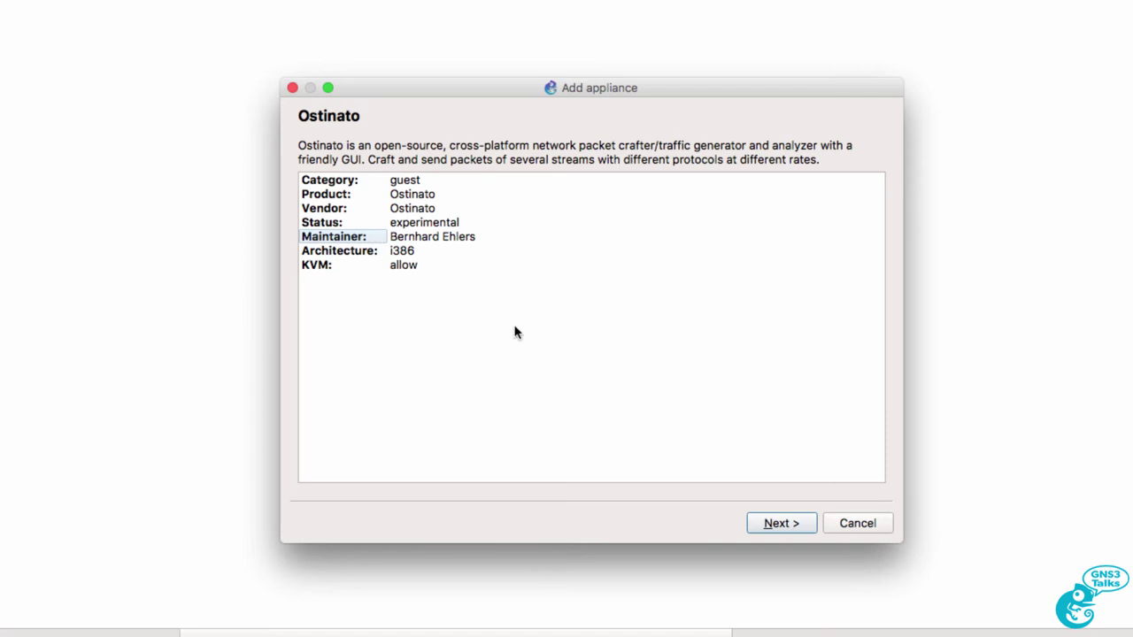
Advance the wizard to run on the GNS3 VM, passing the server requirements check.
{"action": "left_click", "coordinate": [783, 528]}
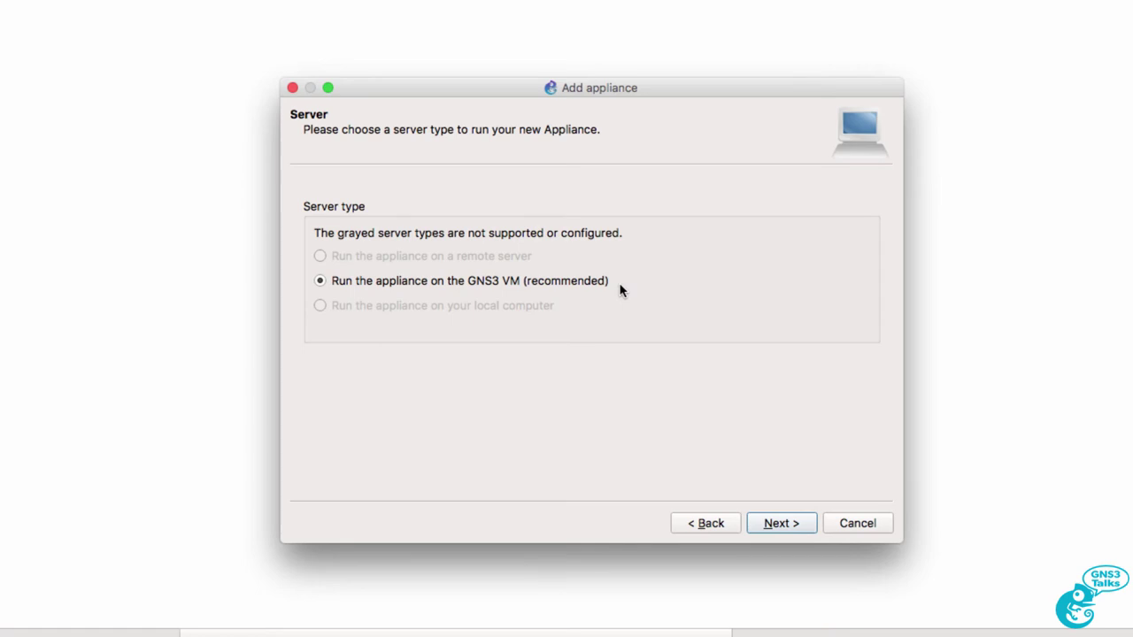
{"action": "left_click", "coordinate": [783, 524]}
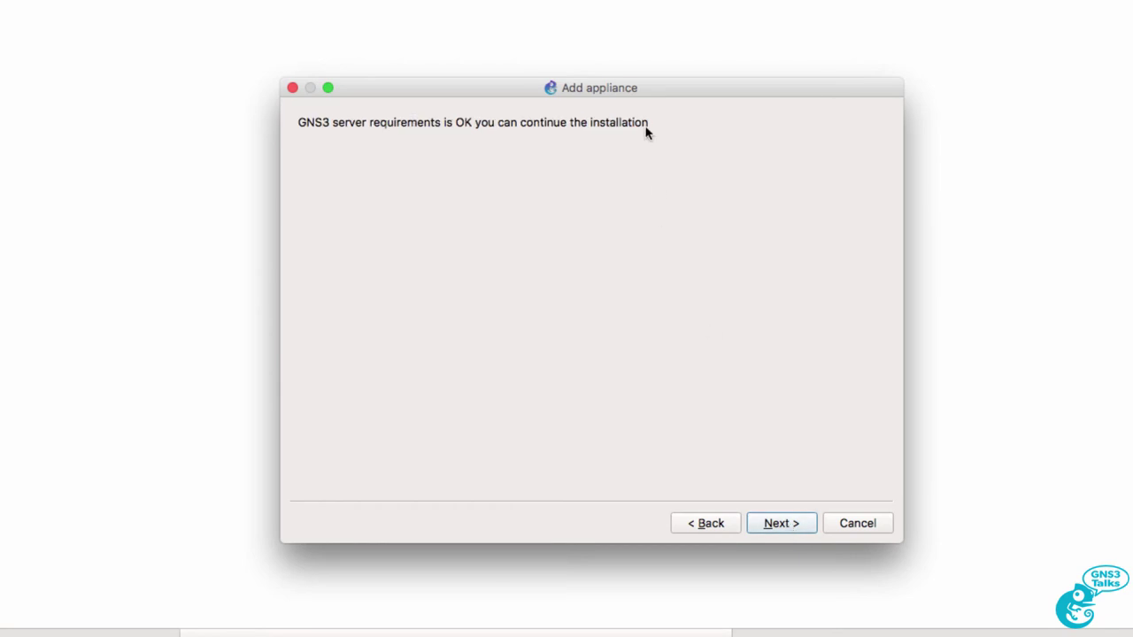
{"action": "left_click", "coordinate": [777, 526]}
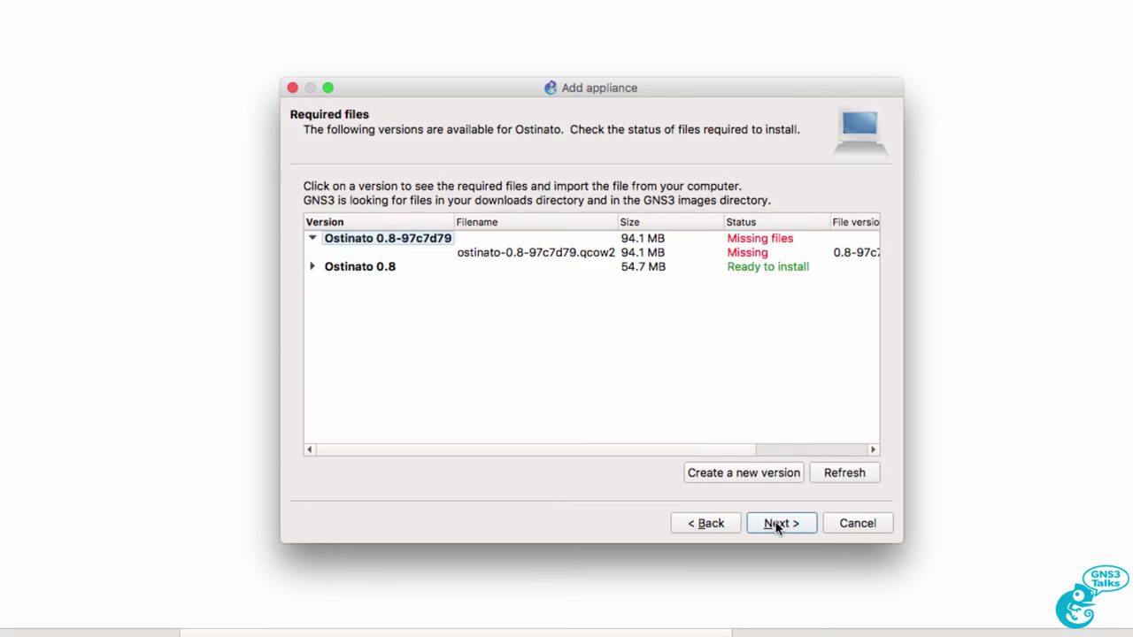
Select the missing ostinato-0.8-97c7d79.qcow2 image and refresh the file list.
{"action": "left_click", "coordinate": [313, 268]}
{"action": "left_click", "coordinate": [434, 283]}
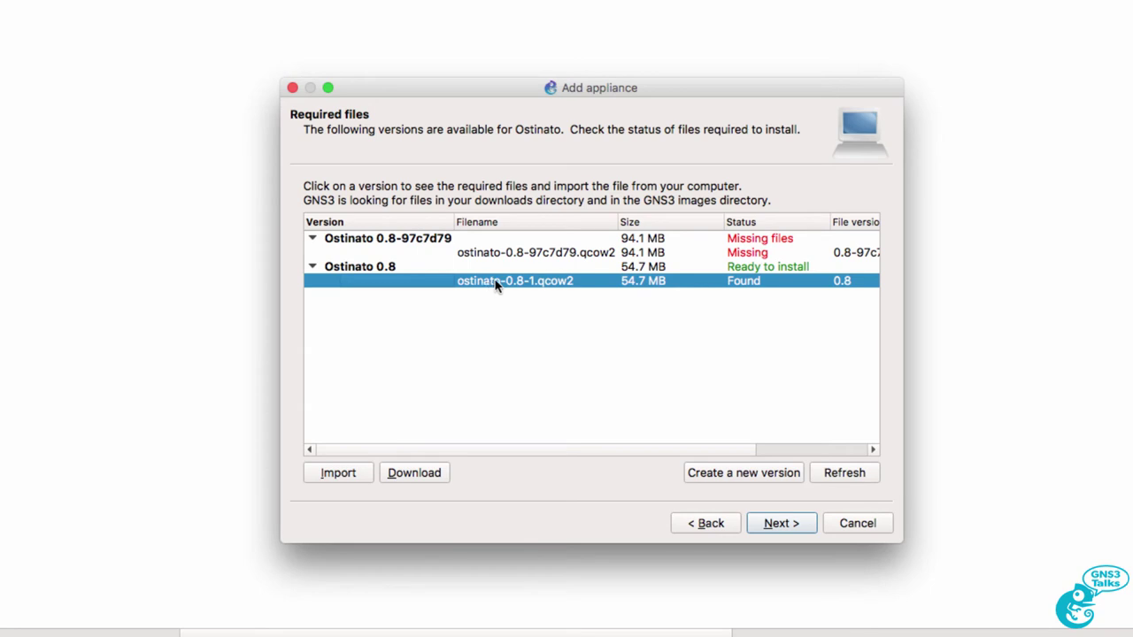
{"action": "left_click", "coordinate": [502, 255]}
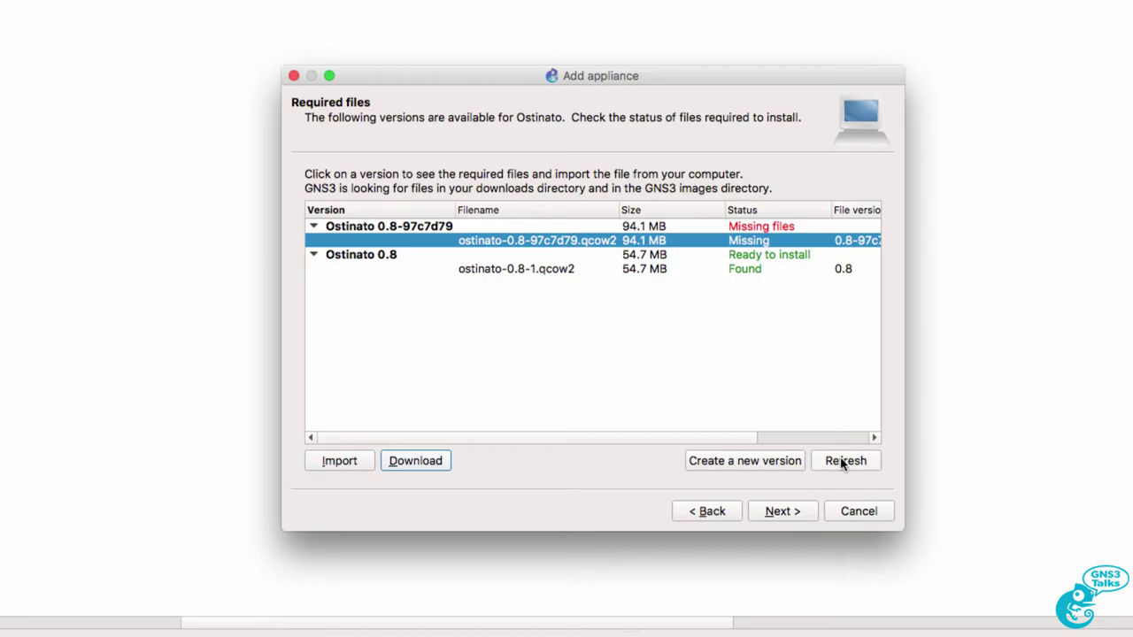
{"action": "left_click", "coordinate": [840, 458]}
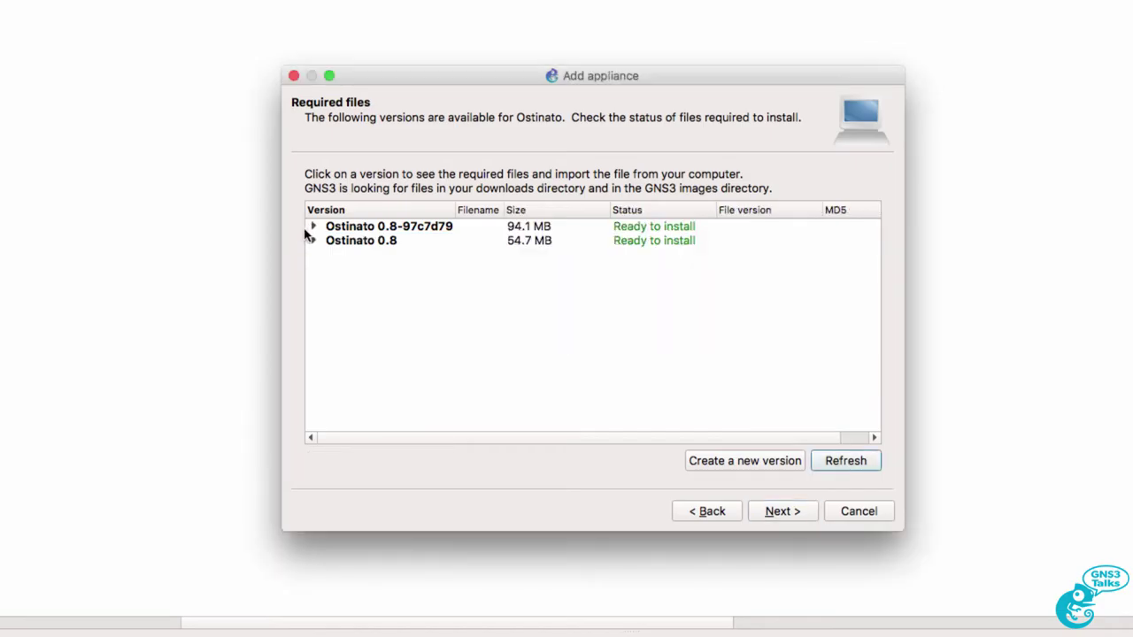
Choose Ostinato version 0.8-97c7d79 with its now-found image for installation.
{"action": "left_click", "coordinate": [312, 228]}
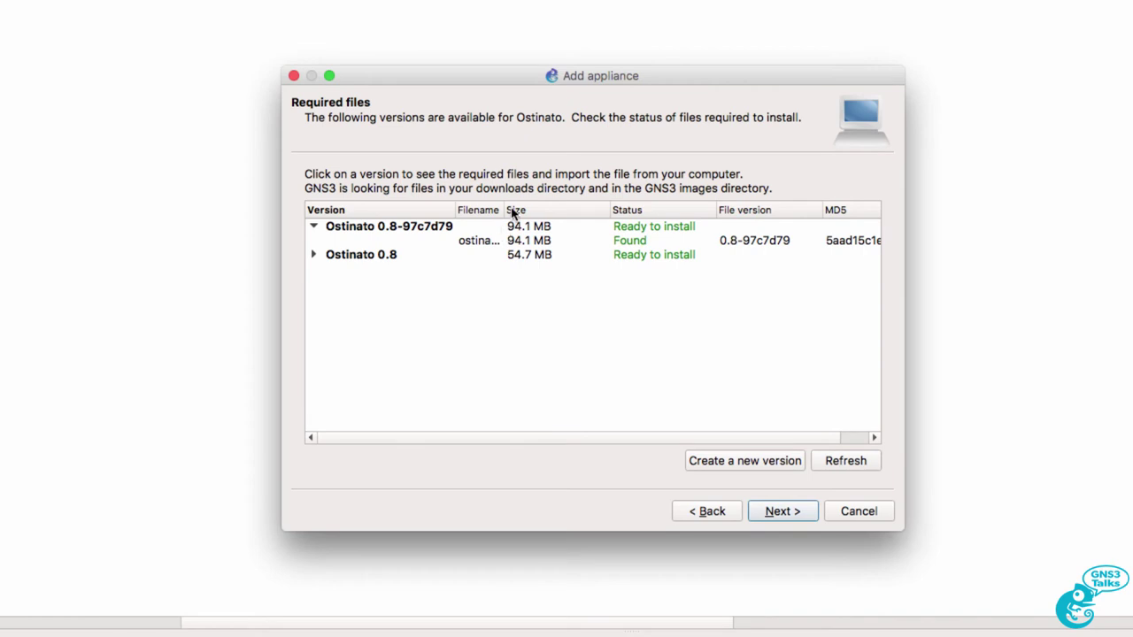
{"action": "left_click_drag", "start_coordinate": [505, 209], "coordinate": [653, 210]}
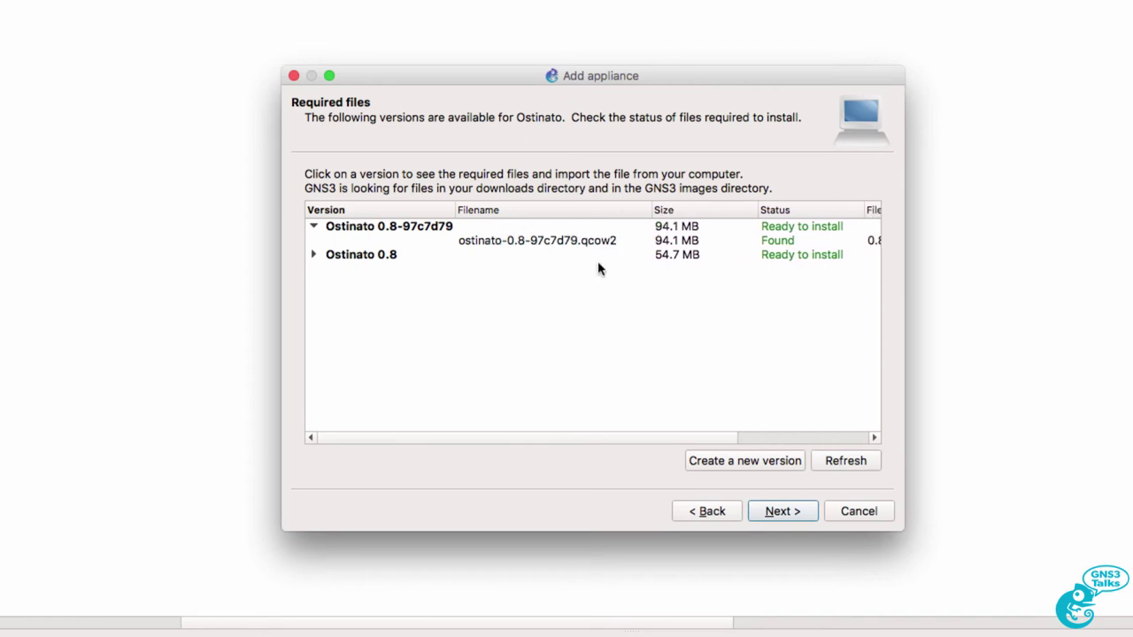
{"action": "left_click", "coordinate": [600, 243]}
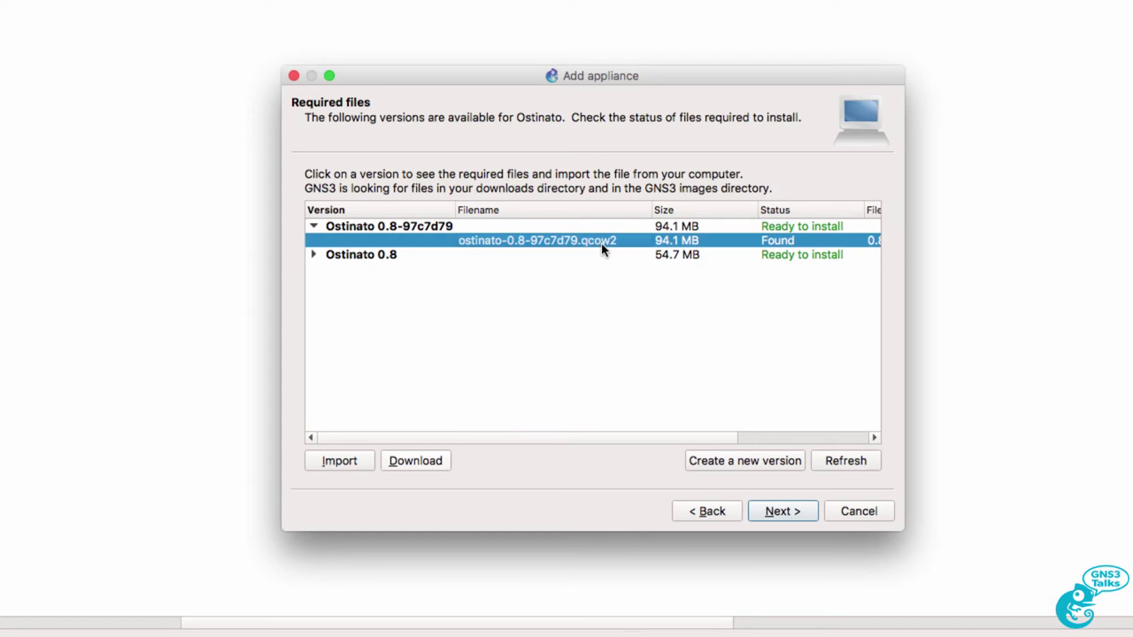
{"action": "left_click", "coordinate": [448, 227]}
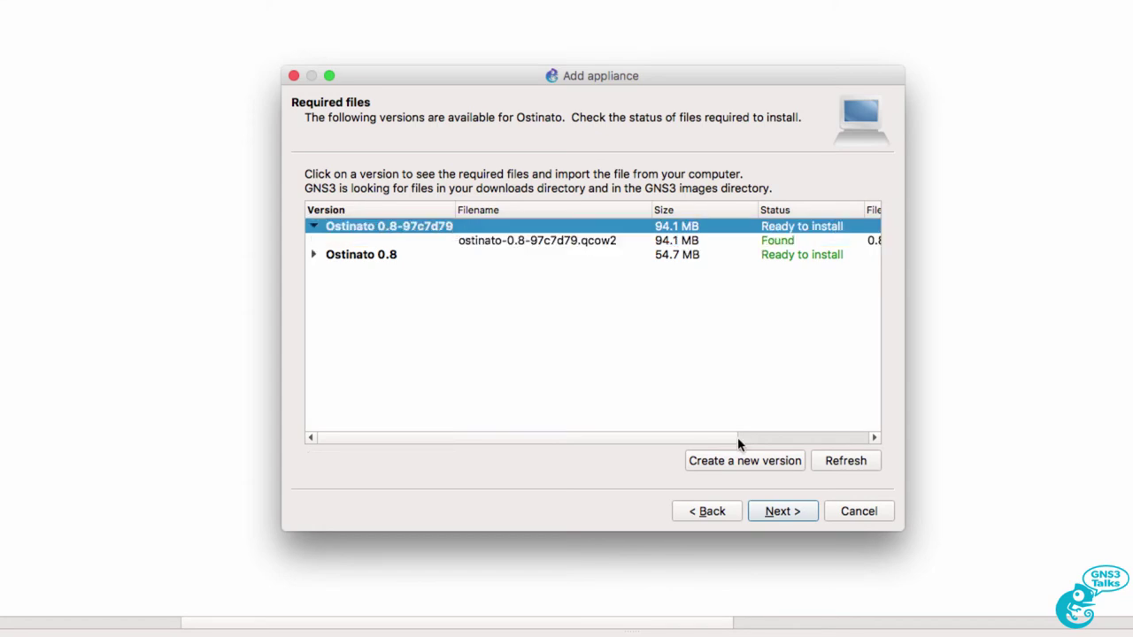
{"action": "left_click", "coordinate": [775, 521]}
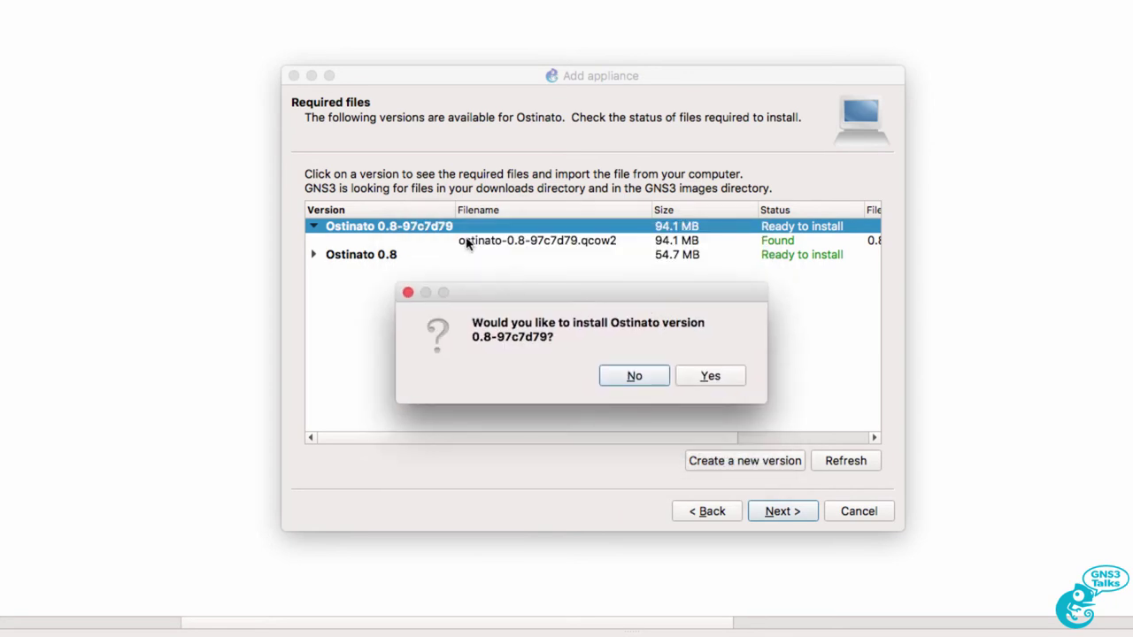
Confirm installing 0.8-97c7d79, accepting the suggested Qemu binary and settings summary.
{"action": "left_click", "coordinate": [709, 375]}
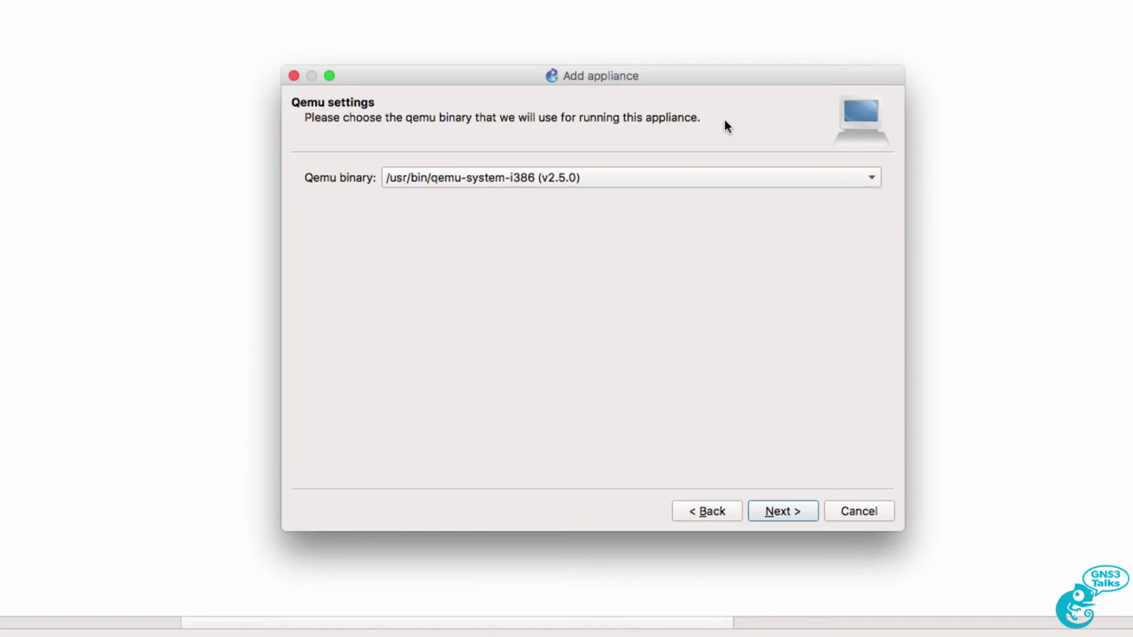
{"action": "left_click", "coordinate": [807, 513]}
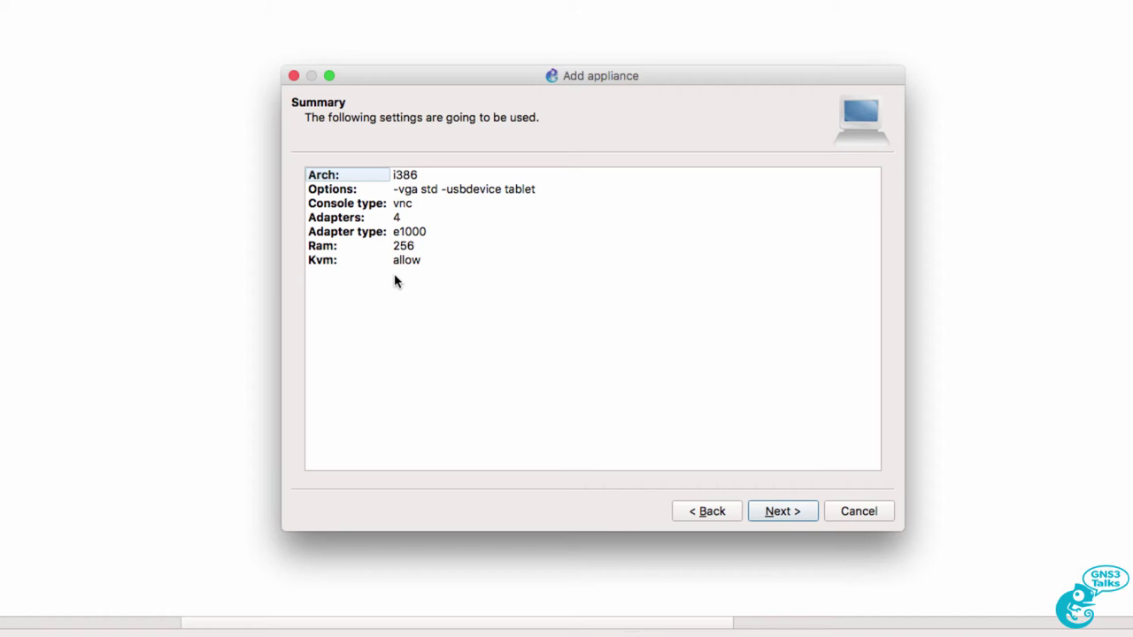
{"action": "left_click", "coordinate": [370, 204]}
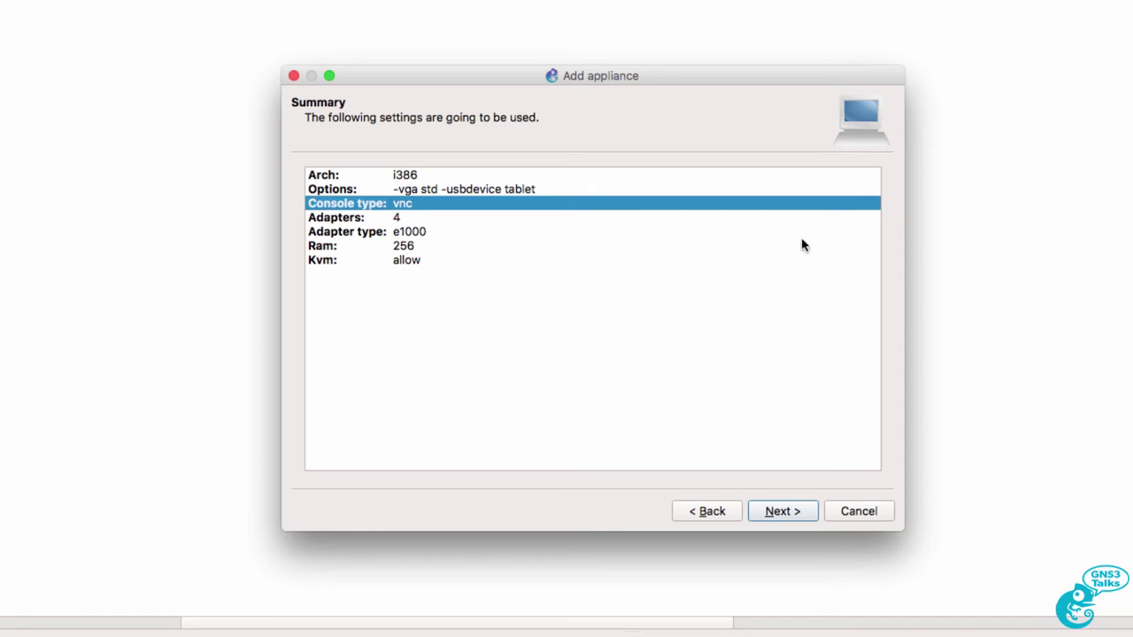
{"action": "left_click", "coordinate": [801, 512]}
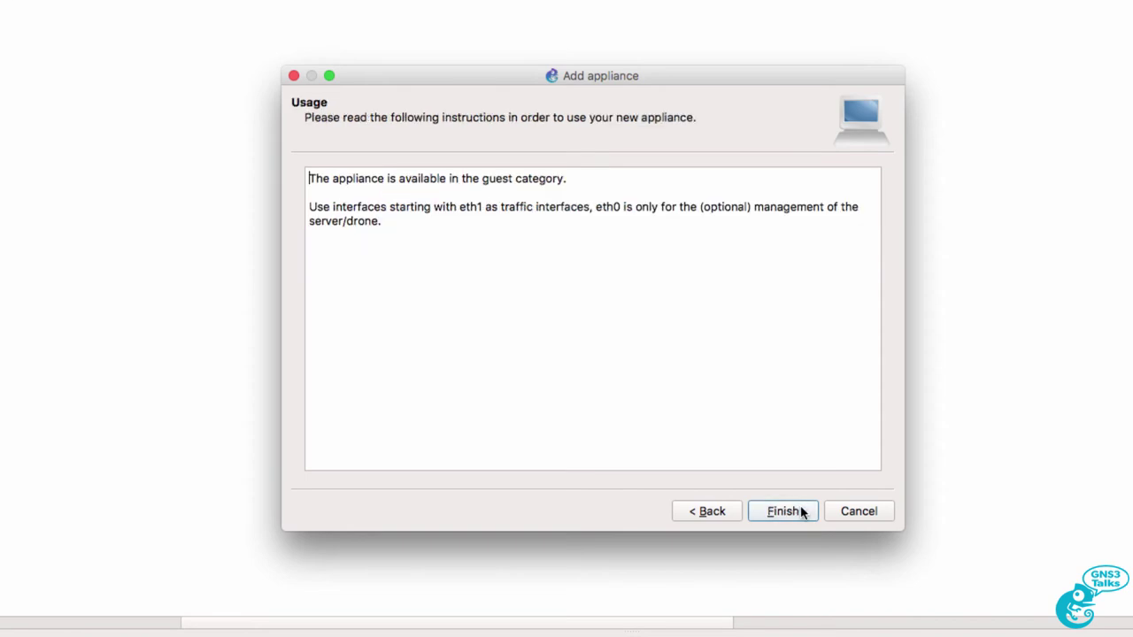
Review the usage notes on traffic interfaces and eth0 management, then finish the install.
{"action": "left_click_drag", "start_coordinate": [310, 179], "coordinate": [599, 197]}
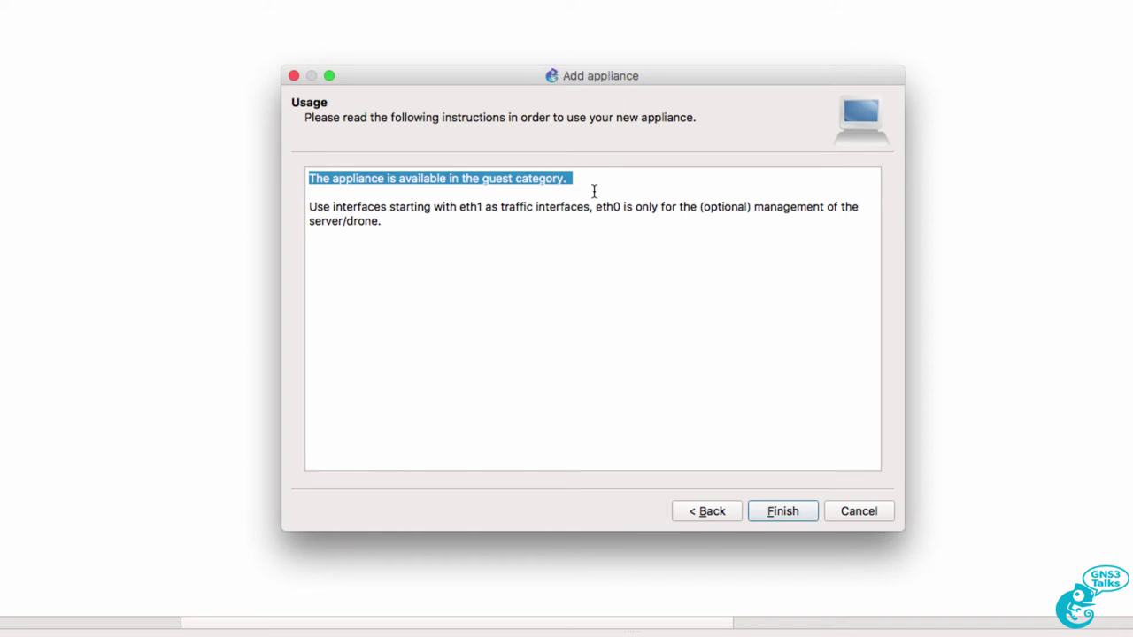
{"action": "left_click_drag", "start_coordinate": [309, 206], "coordinate": [479, 249]}
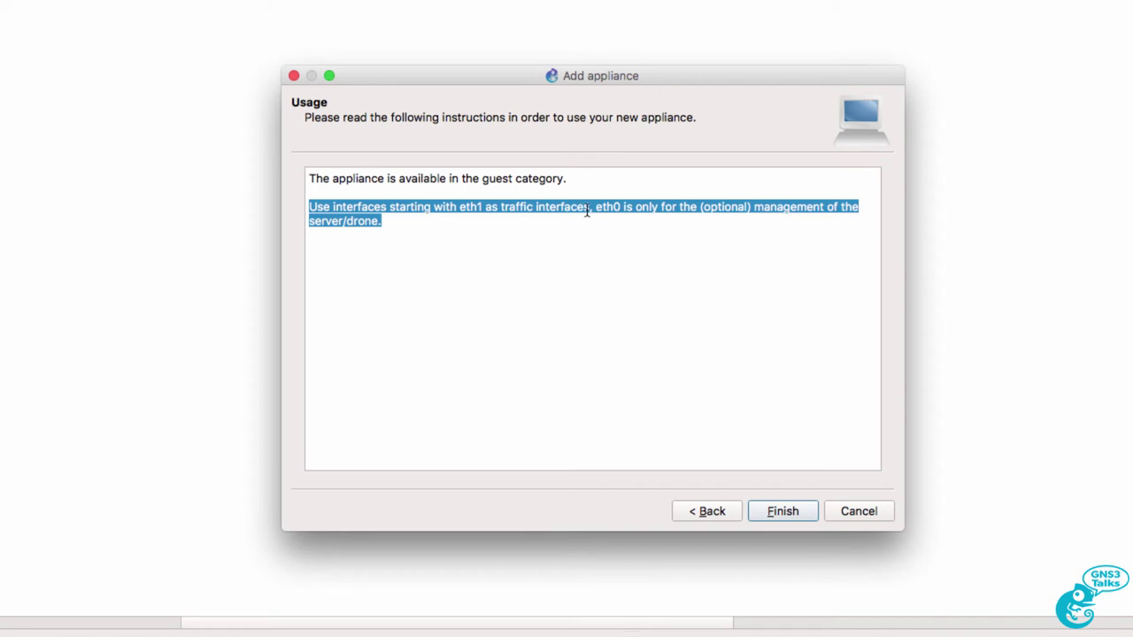
{"action": "left_click_drag", "start_coordinate": [594, 207], "coordinate": [885, 215]}
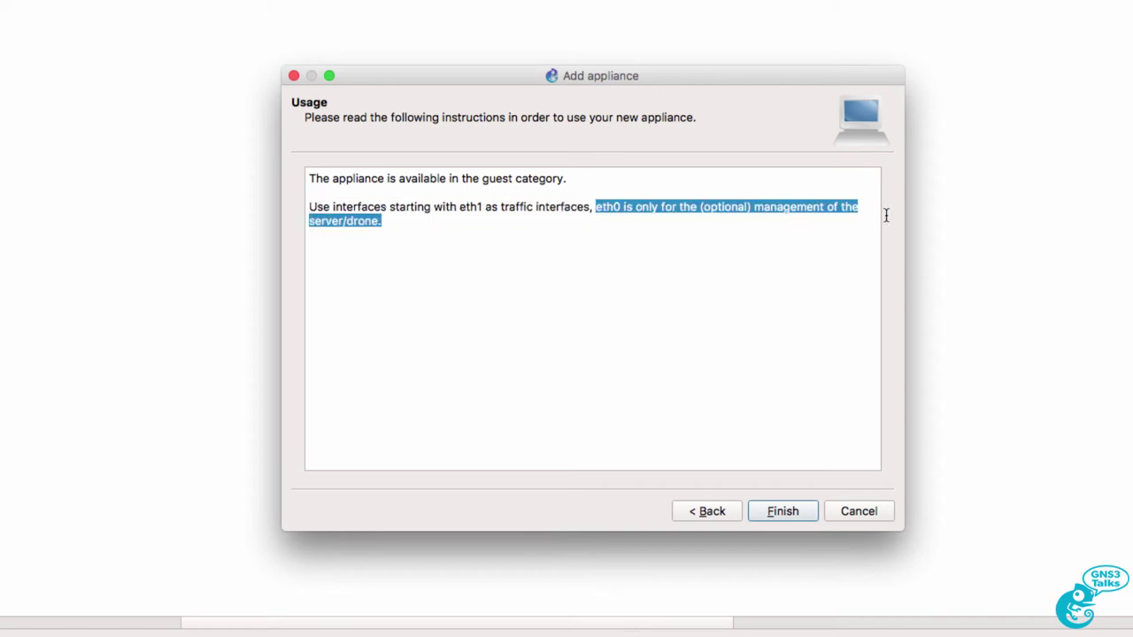
{"action": "left_click", "coordinate": [805, 512]}
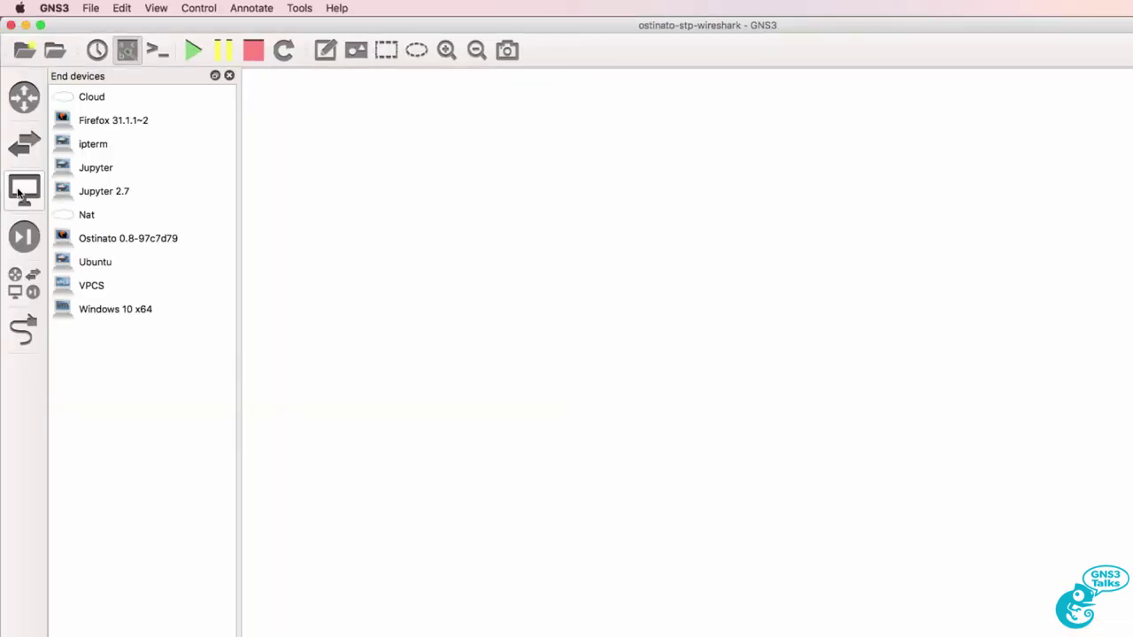
Drag Ostinato 0.8-97c7d79 and Cisco IOSvL2 15.2.4055 onto the canvas.
{"action": "left_click", "coordinate": [110, 235]}
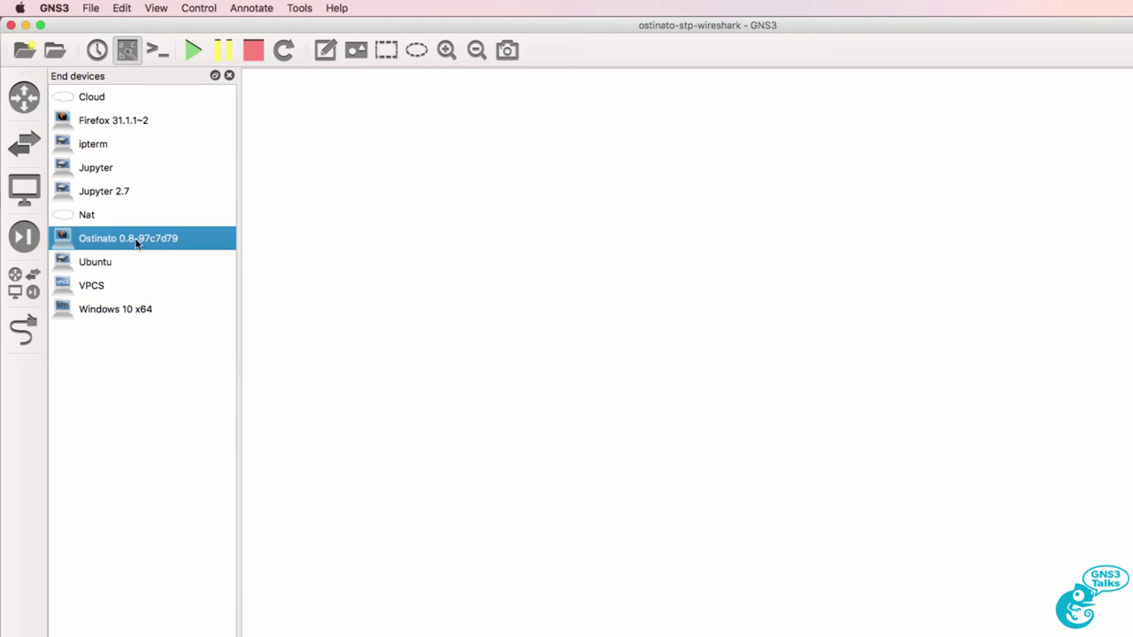
{"action": "left_click_drag", "start_coordinate": [137, 243], "coordinate": [440, 236]}
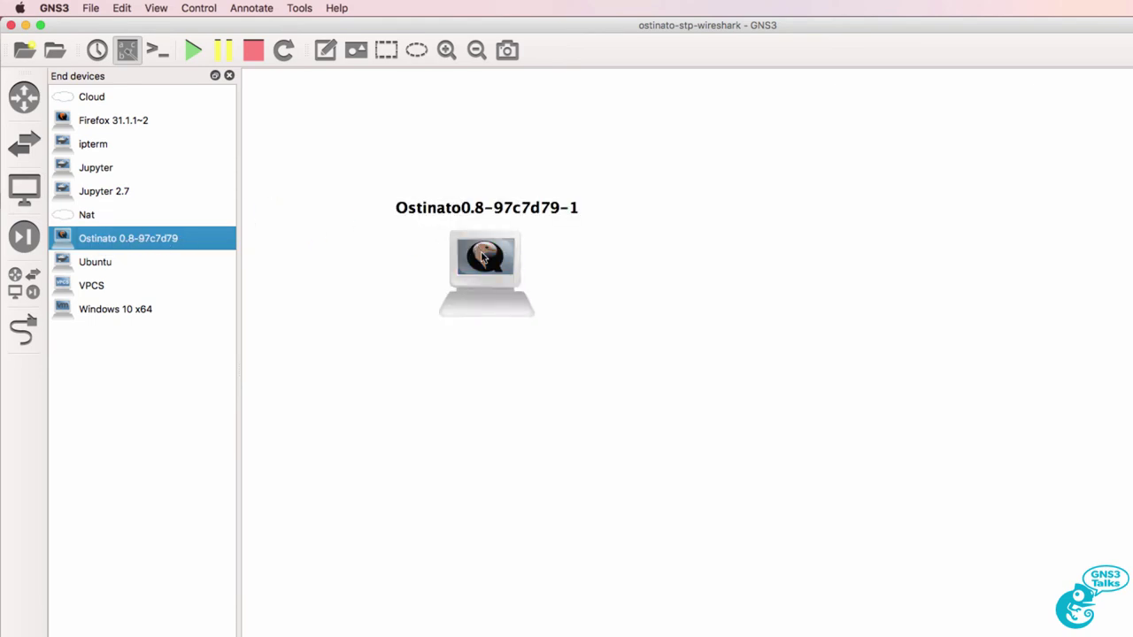
{"action": "left_click", "coordinate": [24, 143]}
{"action": "left_click", "coordinate": [135, 168]}
{"action": "left_click_drag", "start_coordinate": [133, 145], "coordinate": [779, 209]}
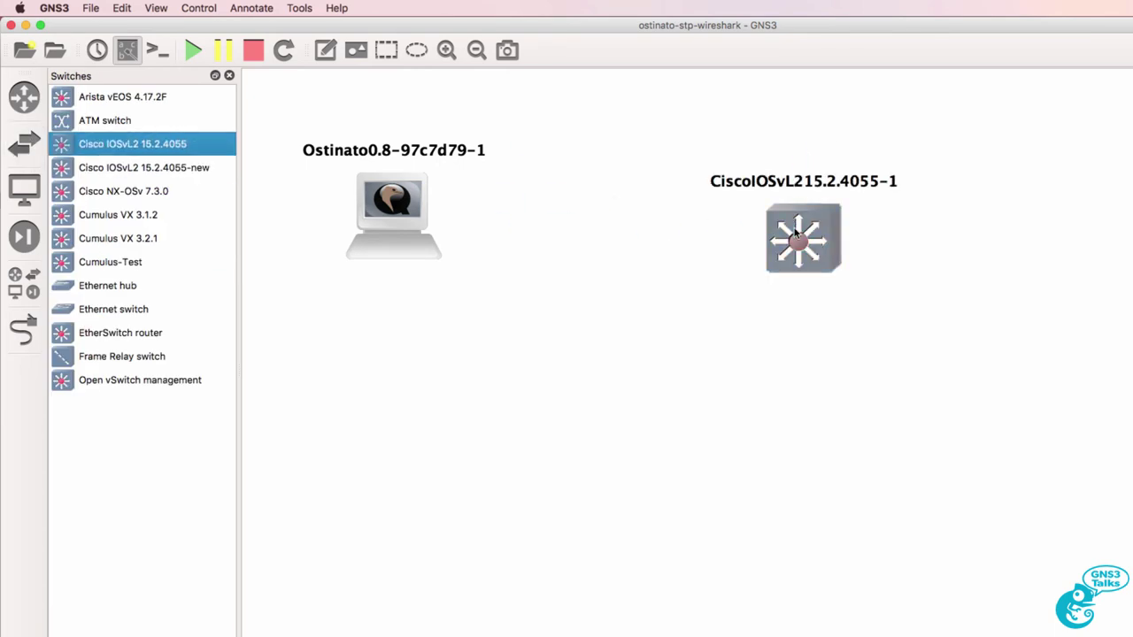
{"action": "left_click", "coordinate": [228, 75]}
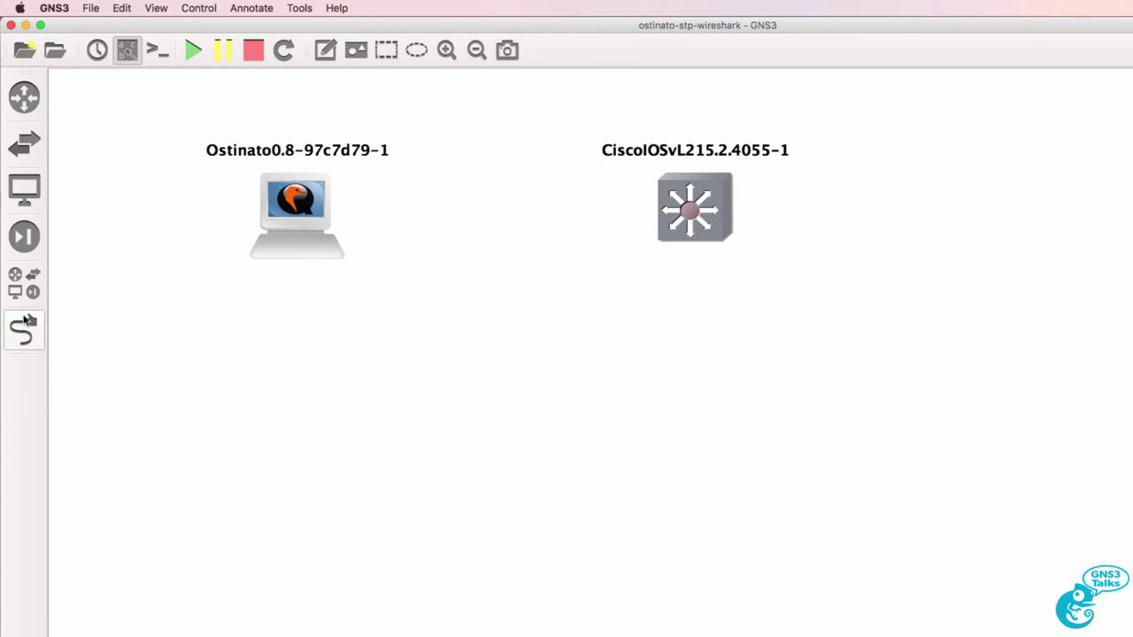
{"action": "left_click", "coordinate": [24, 329]}
Link Ostinato's eth1 to the Cisco switch's Gi0/0.
{"action": "left_click", "coordinate": [292, 214]}
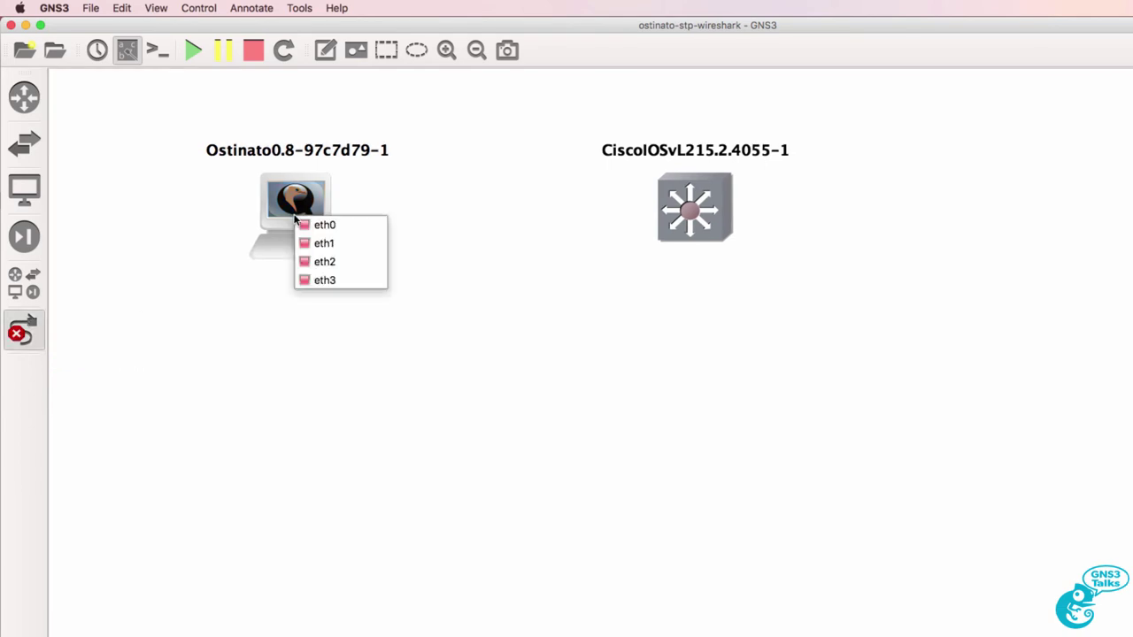
{"action": "left_click", "coordinate": [337, 244]}
{"action": "left_click", "coordinate": [722, 215]}
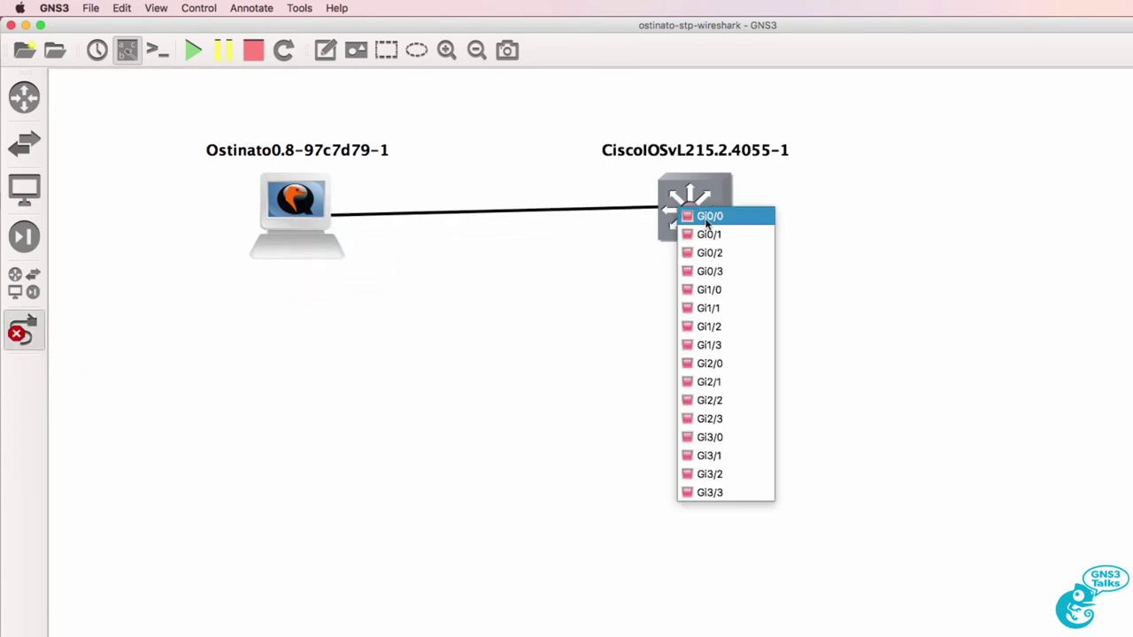
{"action": "left_click", "coordinate": [702, 218]}
{"action": "left_click", "coordinate": [44, 334]}
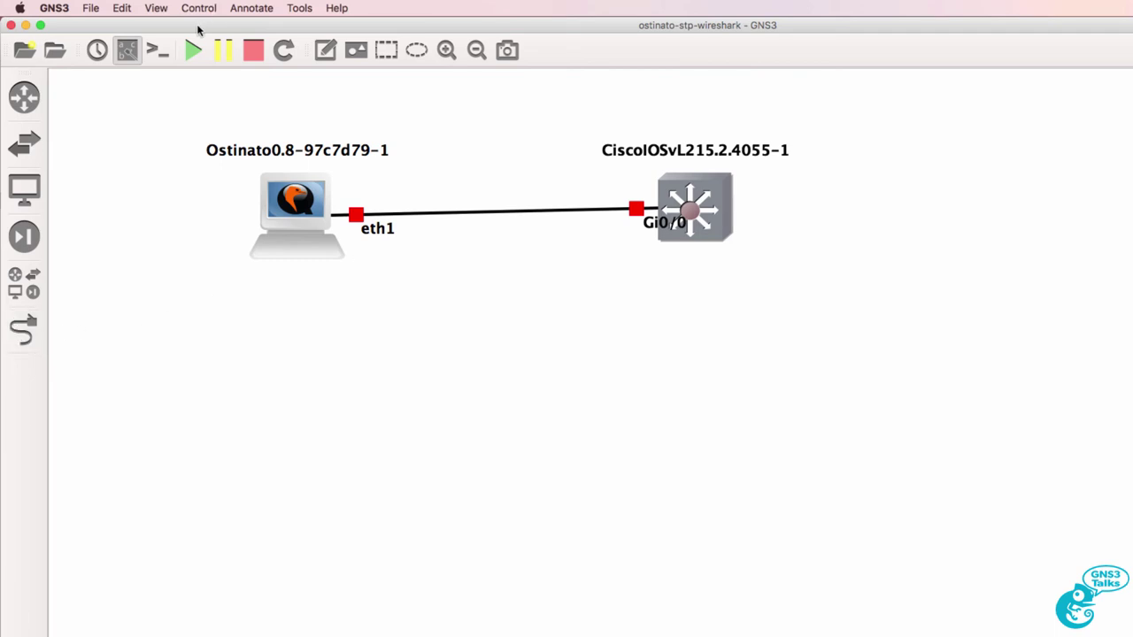
Start all nodes and move the Gi0/0 label left of the switch.
{"action": "left_click", "coordinate": [193, 50]}
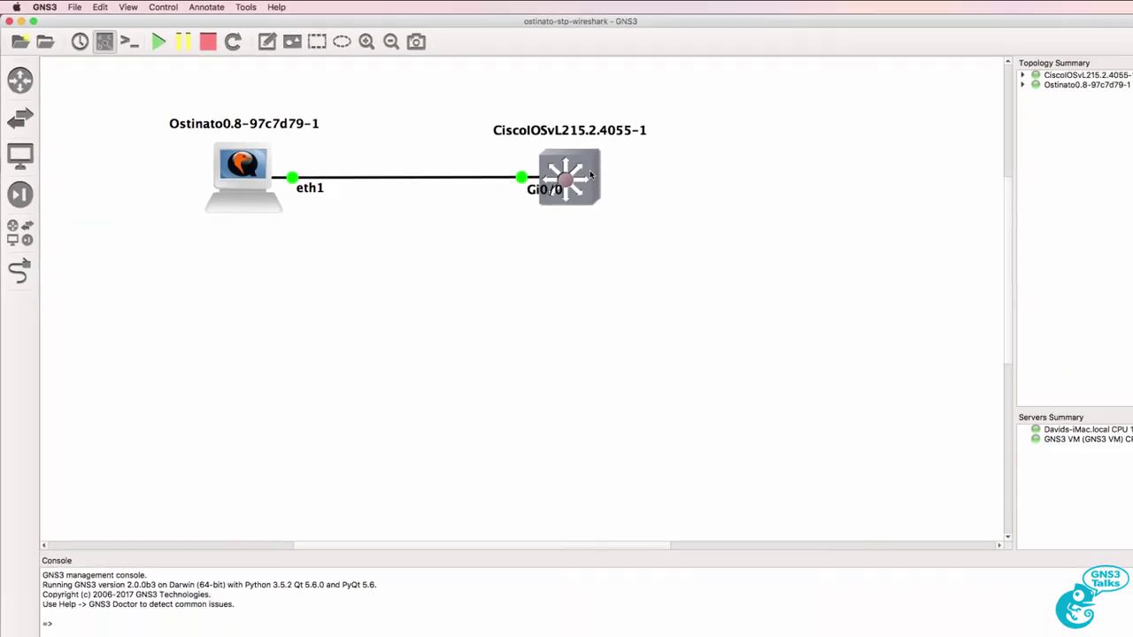
{"action": "left_click_drag", "start_coordinate": [620, 206], "coordinate": [580, 206]}
{"action": "mouse_move", "coordinate": [983, 264]}
{"action": "left_mouse_down"}
{"action": "mouse_move", "coordinate": [983, 280]}
{"action": "mouse_move", "coordinate": [981, 268]}
{"action": "left_mouse_up"}
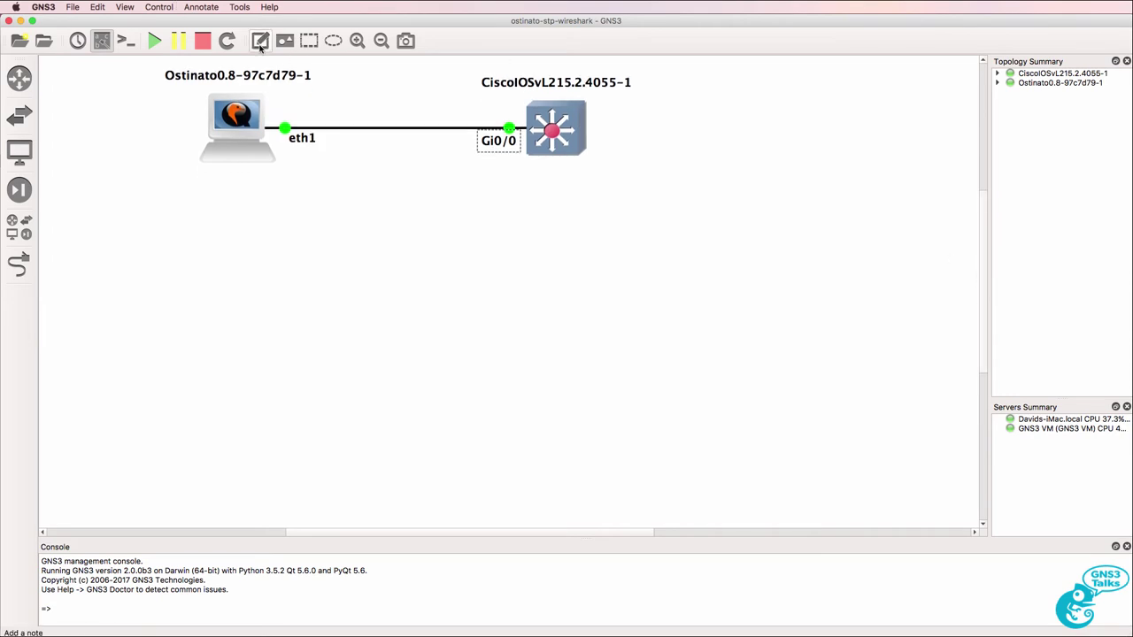
Open consoles for all nodes, launch Wireshark in the Ostinato VM, and arrange the windows.
{"action": "left_click", "coordinate": [124, 44]}
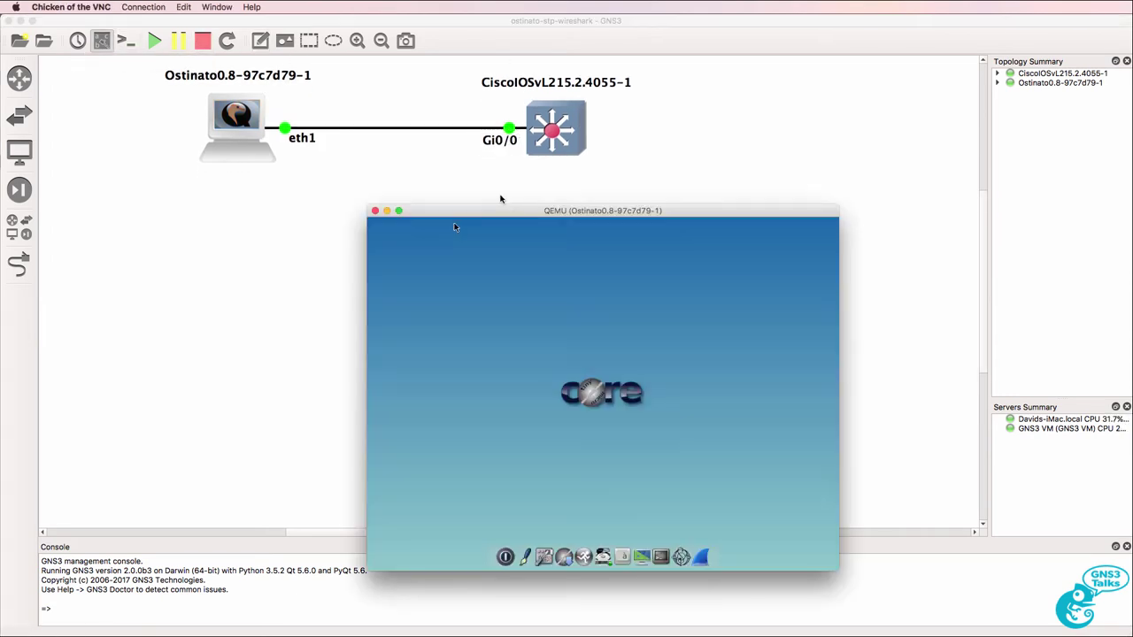
{"action": "left_click_drag", "start_coordinate": [502, 208], "coordinate": [177, 193]}
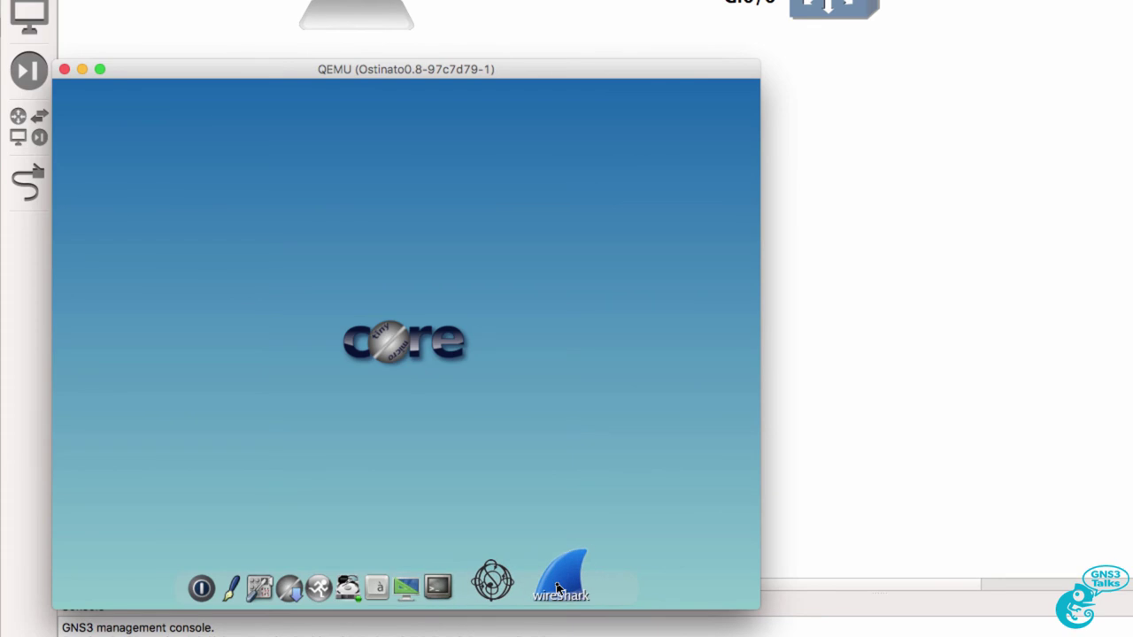
{"action": "left_click", "coordinate": [558, 584]}
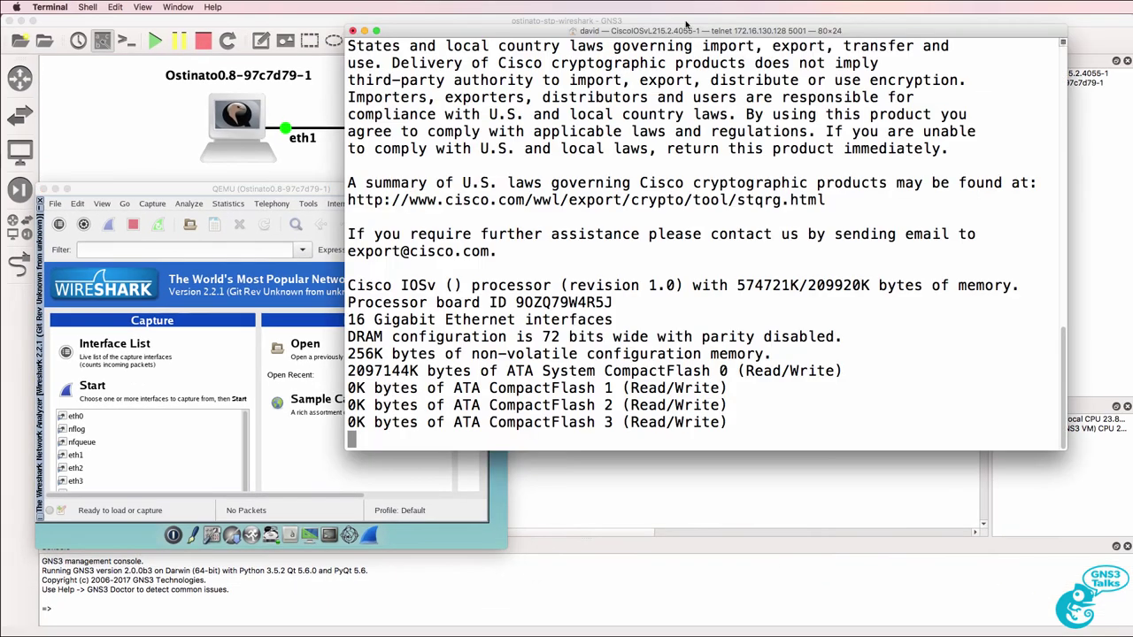
{"action": "left_click_drag", "start_coordinate": [690, 26], "coordinate": [736, 114]}
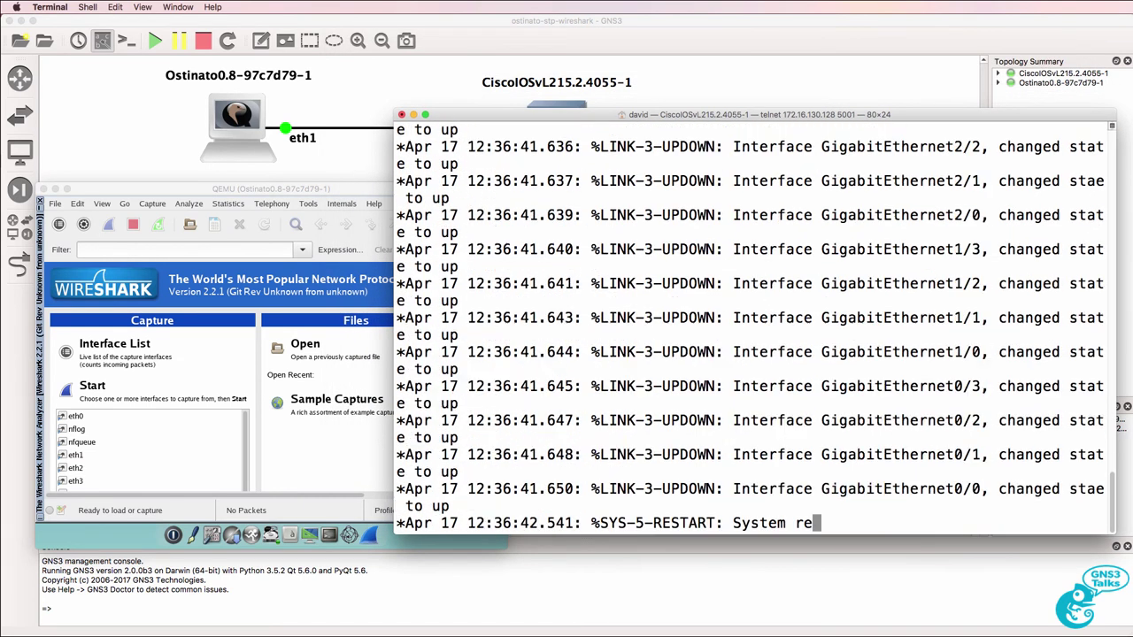
Rename the switch to S1 from its console using en, conf t, host S1, end.
{"action": "left_click_drag", "start_coordinate": [641, 107], "coordinate": [642, 189]}
{"action": "key", "text": "Return"}
{"action": "type", "text": "en"}
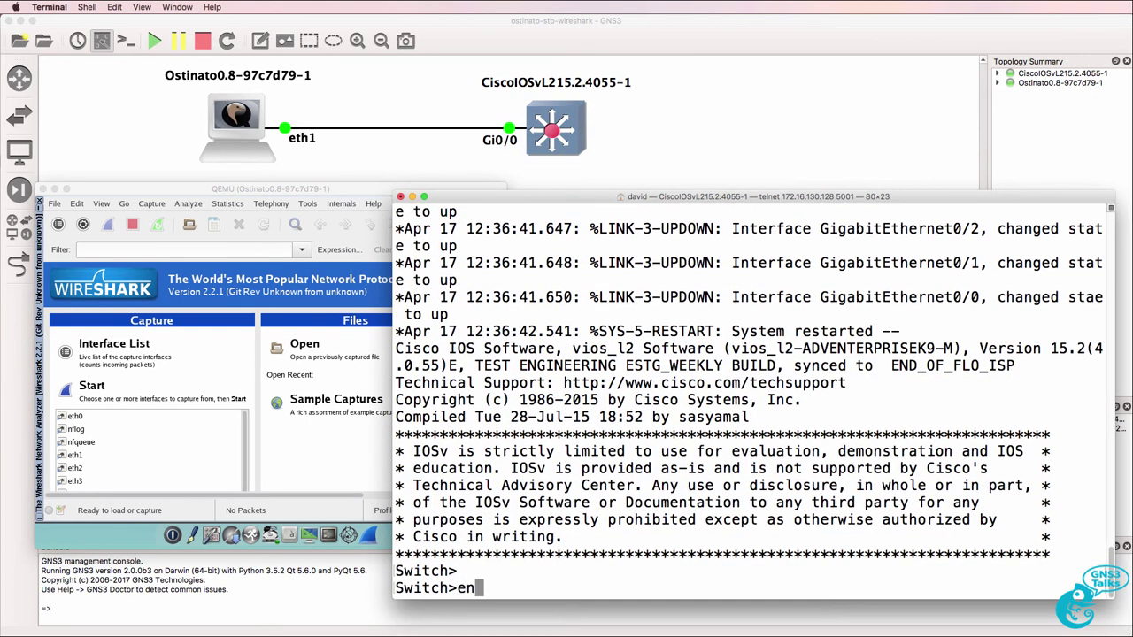
{"action": "key", "text": "Return"}
{"action": "type", "text": "conf t"}
{"action": "key", "text": "Return"}
{"action": "type", "text": "host S1"}
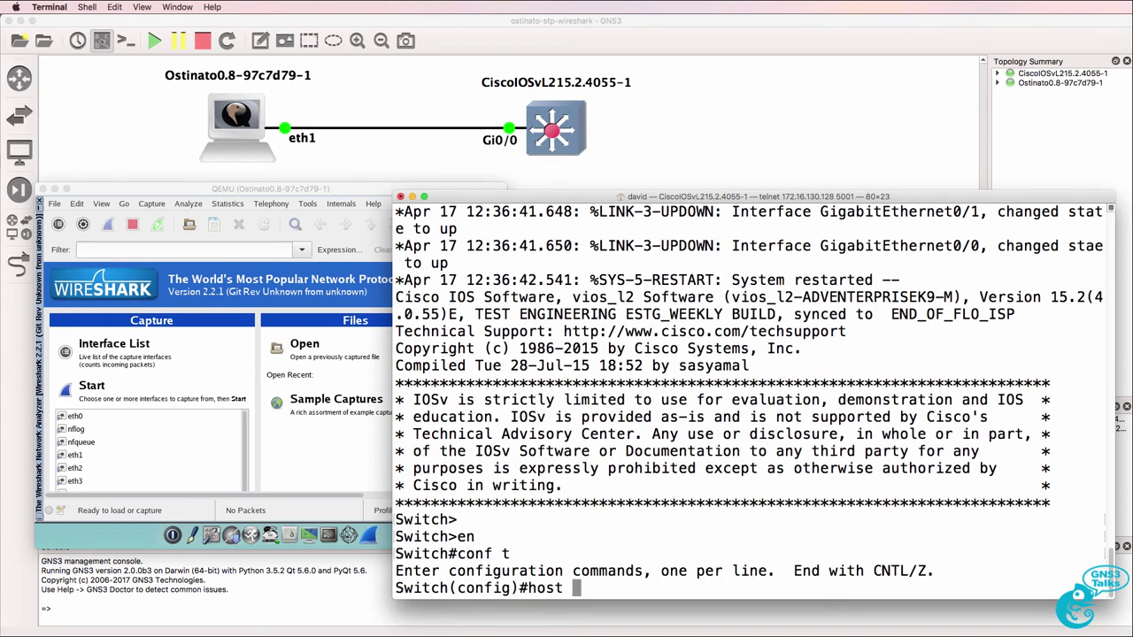
{"action": "key", "text": "Return"}
{"action": "type", "text": "end"}
{"action": "key", "text": "Return"}
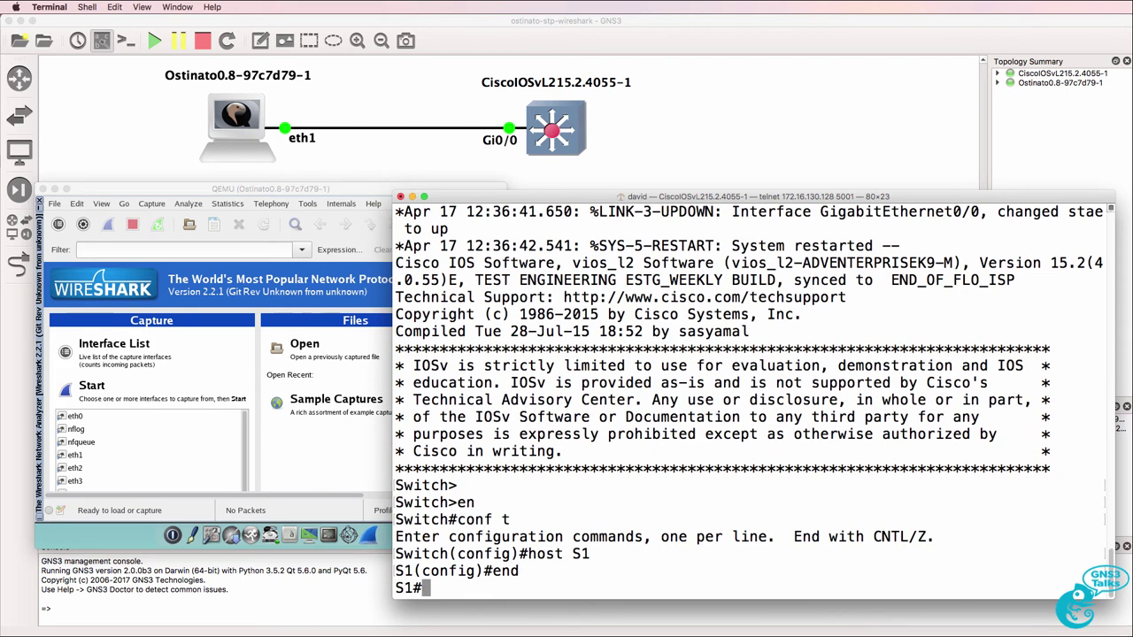
Run show spanning-tree twice, confirming Gi0/0 goes from LRN to FWD and S1 is root.
{"action": "type", "text": "sh sp"}
{"action": "key", "text": "Tab"}
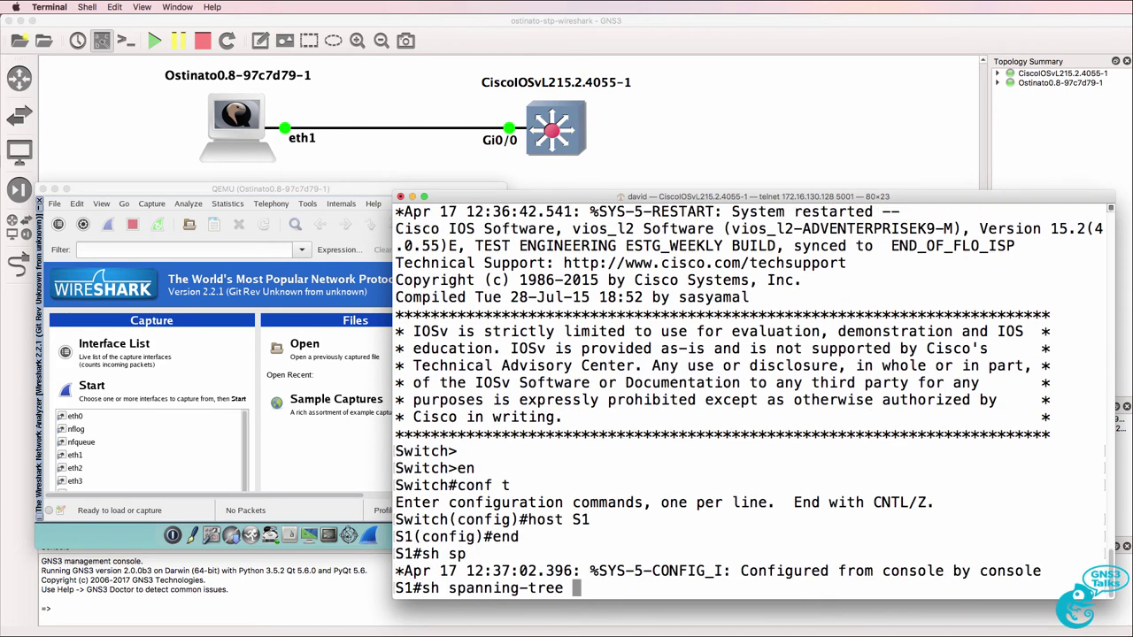
{"action": "key", "text": "Return"}
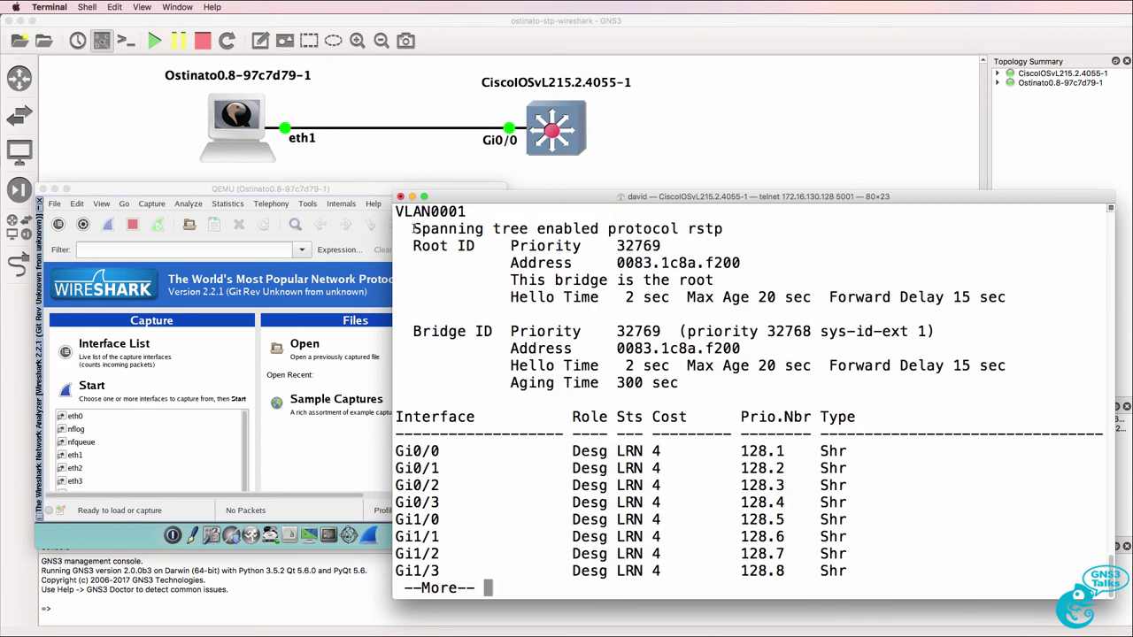
{"action": "double_click", "coordinate": [639, 451]}
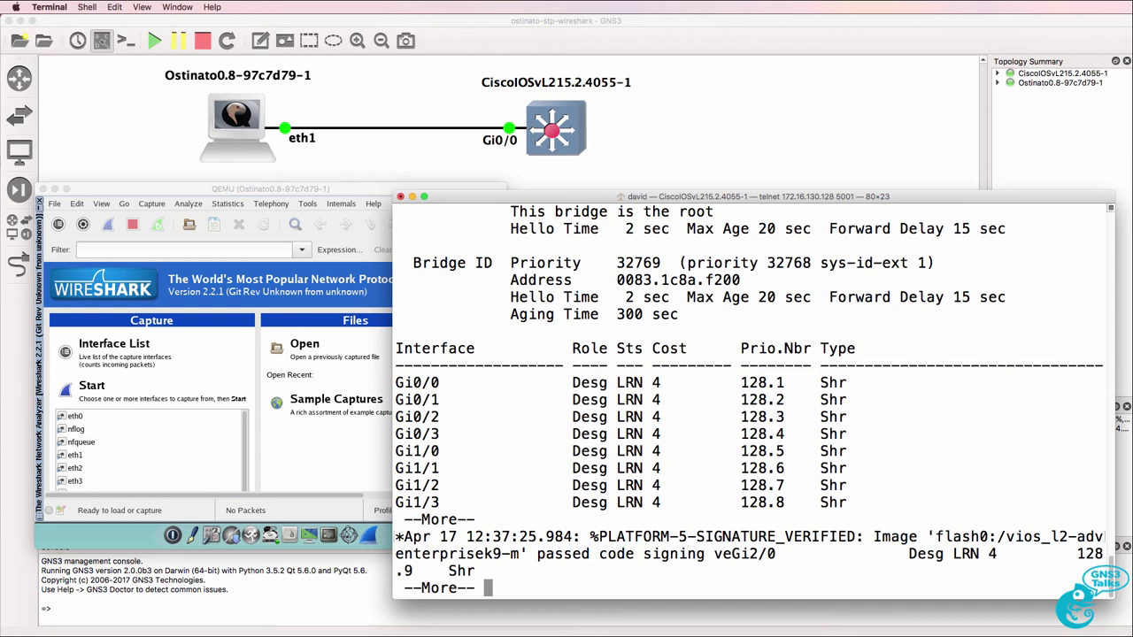
{"action": "key", "text": "q"}
{"action": "key", "text": "Up"}
{"action": "key", "text": "Return"}
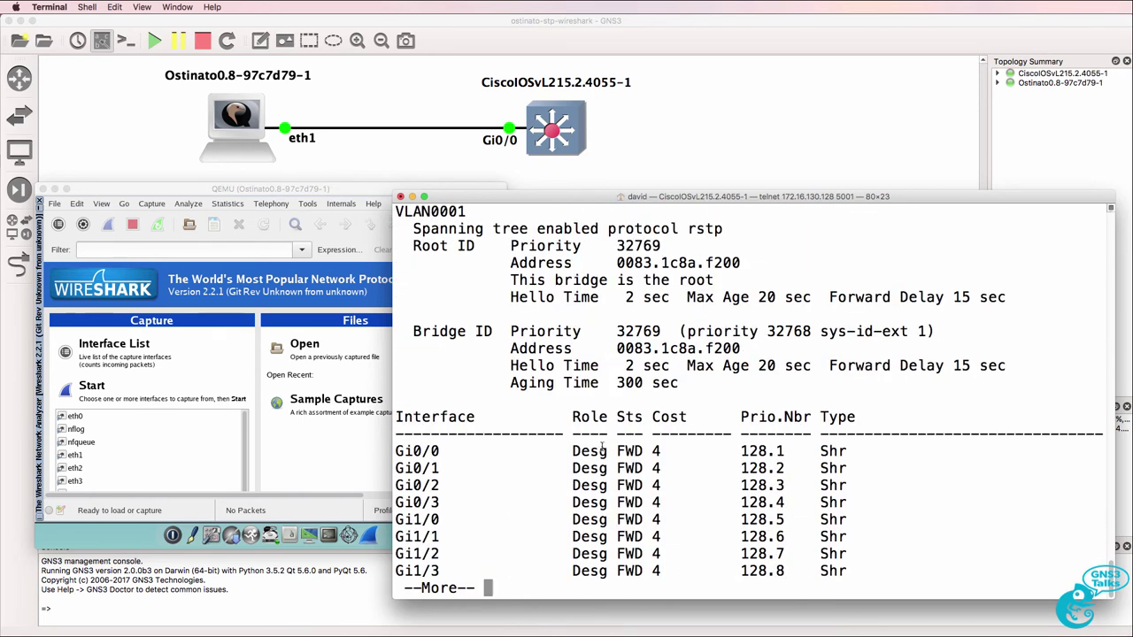
{"action": "left_click_drag", "start_coordinate": [603, 448], "coordinate": [673, 453]}
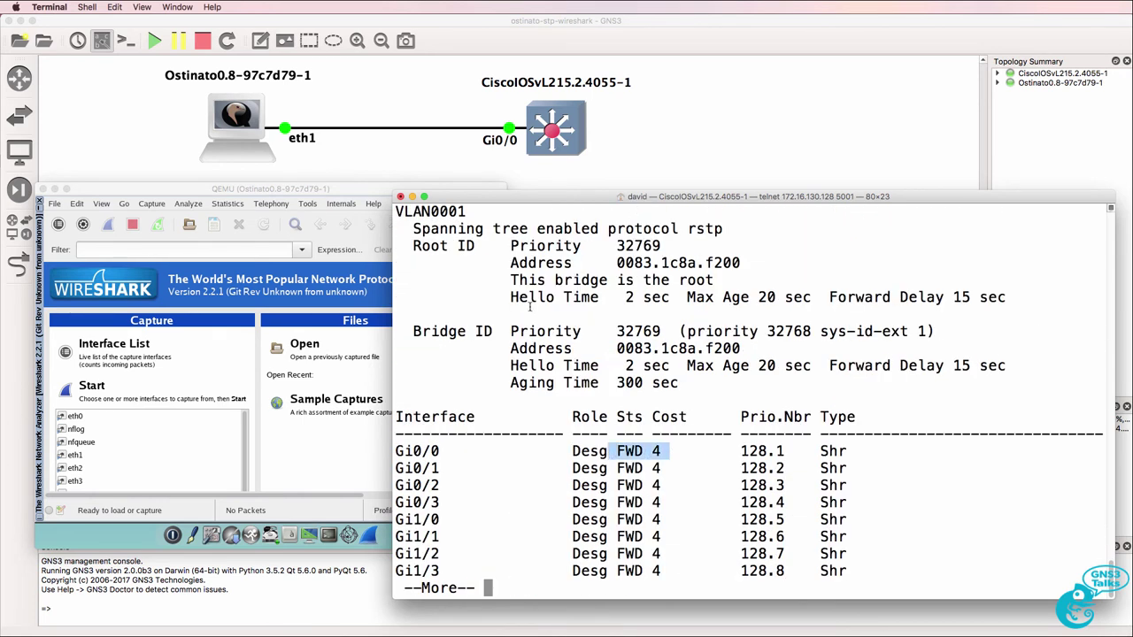
{"action": "left_click_drag", "start_coordinate": [509, 285], "coordinate": [725, 278]}
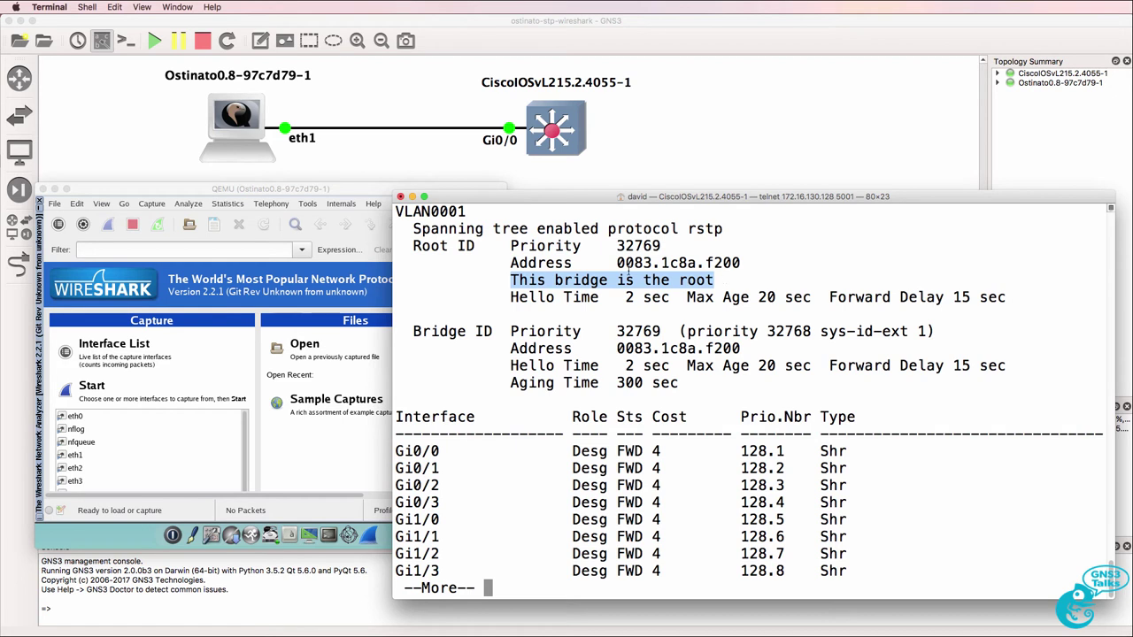
Start a live Wireshark capture on eth1 to collect the switch's STP BPDUs.
{"action": "left_click", "coordinate": [383, 192]}
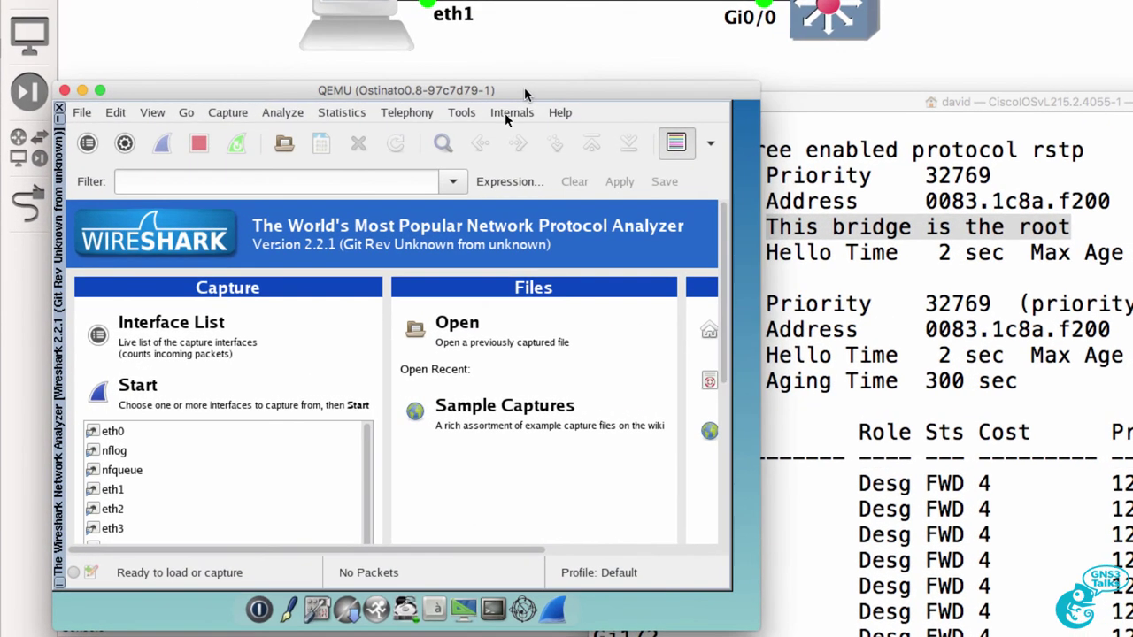
{"action": "left_click", "coordinate": [227, 113]}
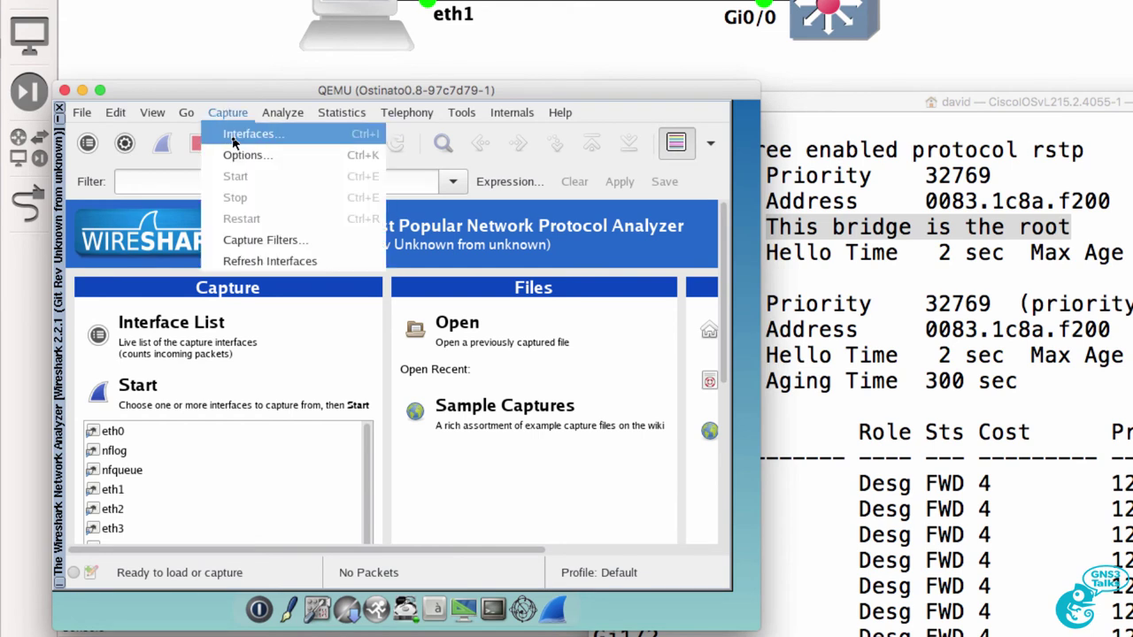
{"action": "left_click", "coordinate": [235, 142]}
{"action": "scroll", "coordinate": [469, 138], "scroll_direction": "down", "scroll_amount": 2}
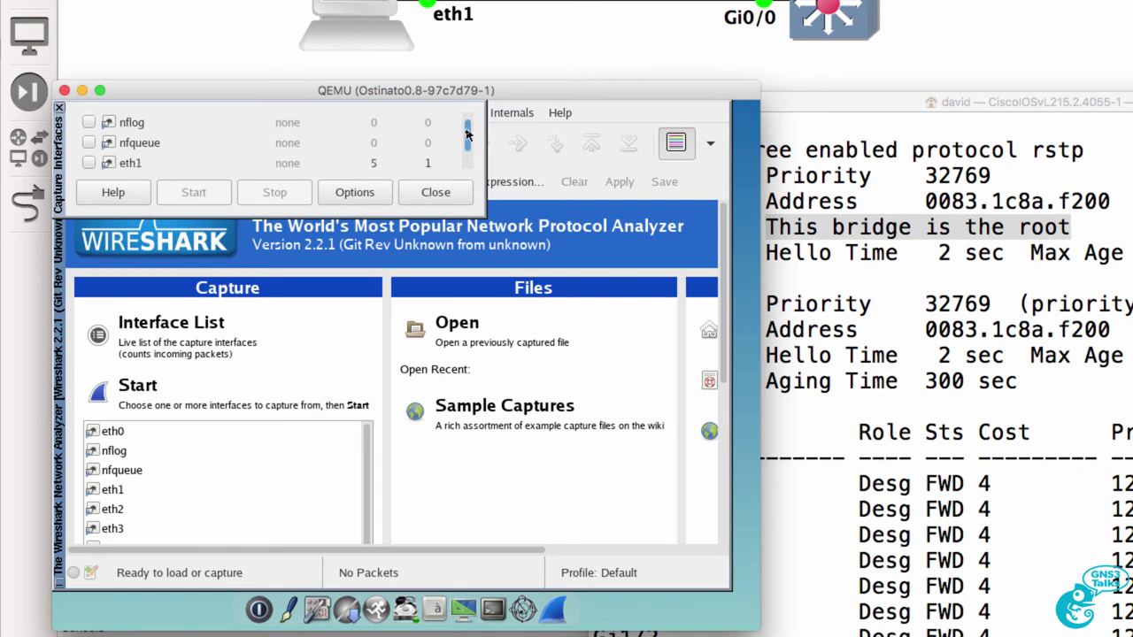
{"action": "scroll", "coordinate": [467, 133], "scroll_direction": "down", "scroll_amount": 1}
{"action": "left_click", "coordinate": [90, 151]}
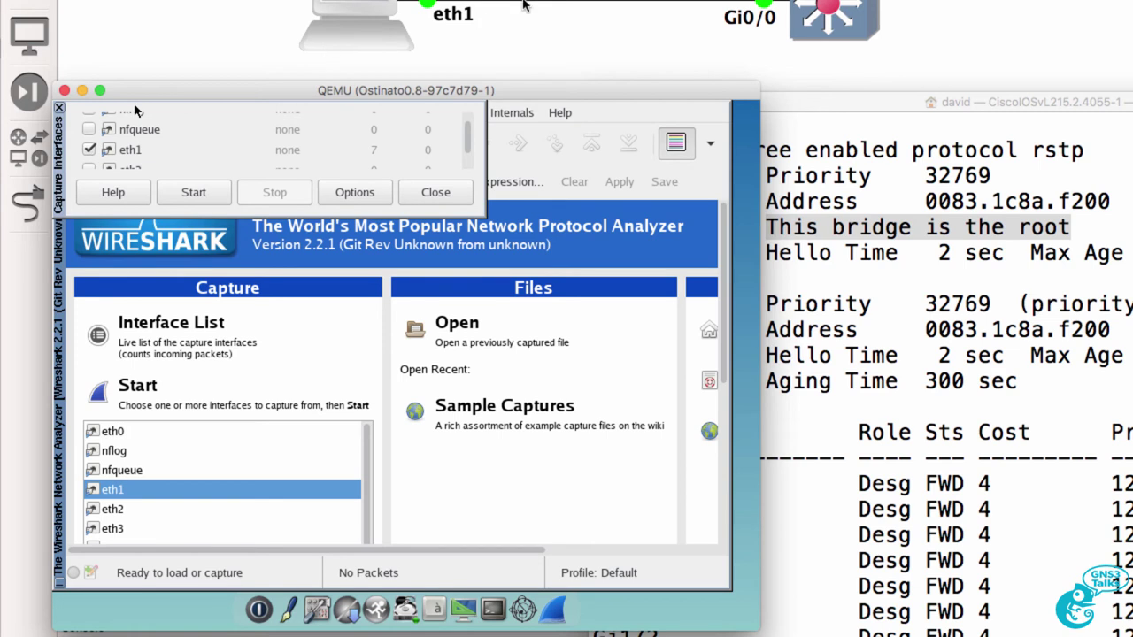
{"action": "left_click", "coordinate": [196, 194]}
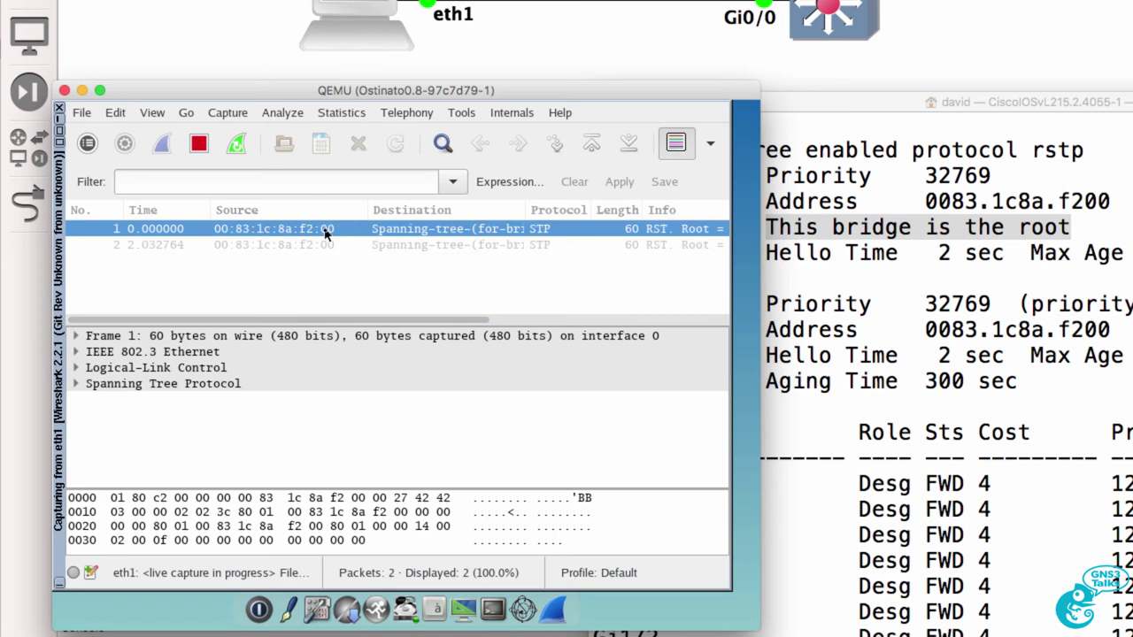
Stop the capture and examine frame 1's IEEE 802.3 Ethernet header fields.
{"action": "left_click", "coordinate": [197, 144]}
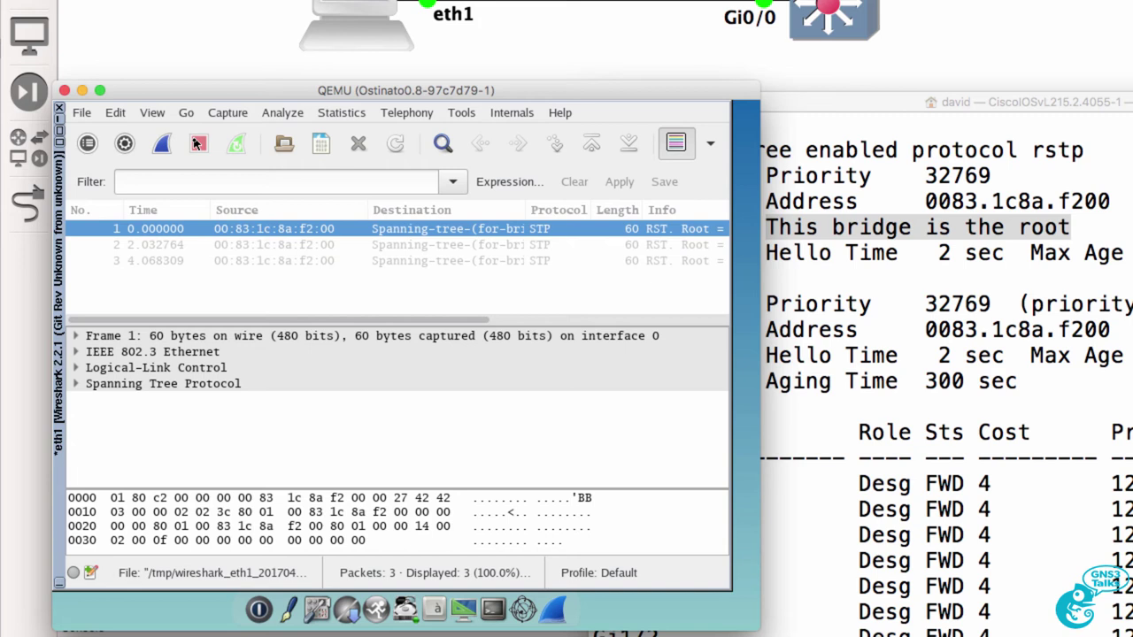
{"action": "left_click", "coordinate": [77, 352]}
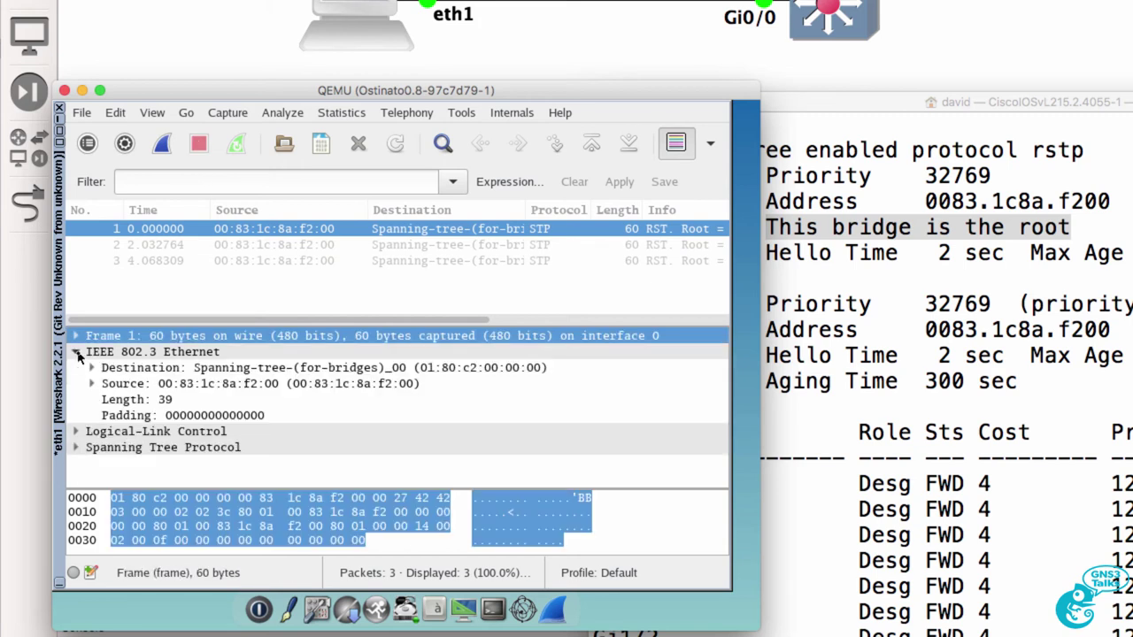
{"action": "left_click", "coordinate": [352, 368]}
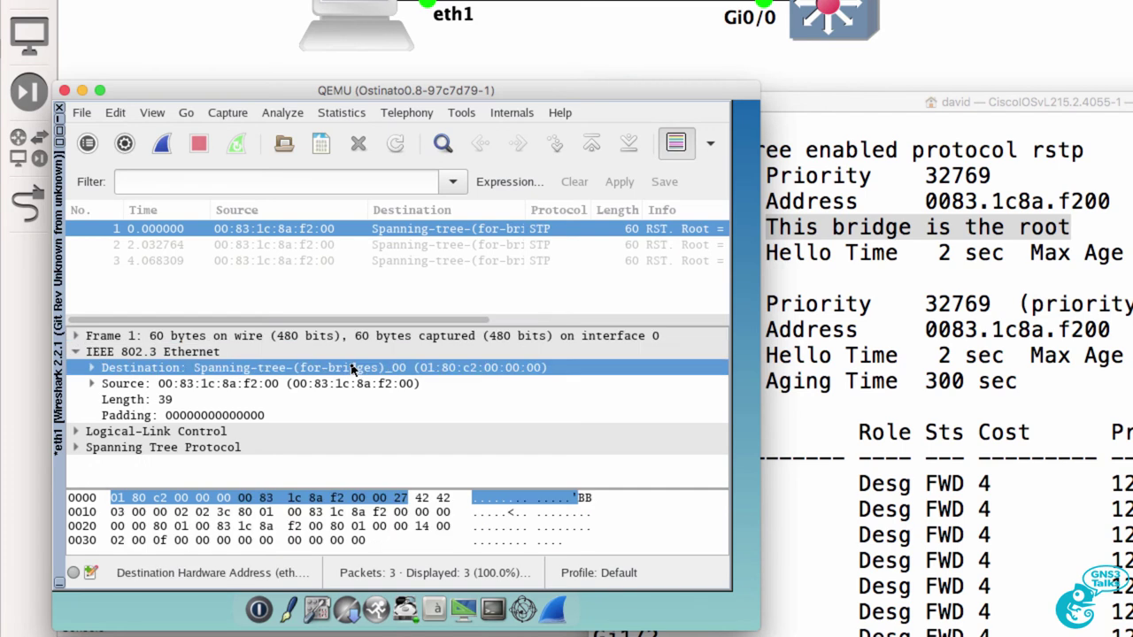
{"action": "left_click", "coordinate": [402, 384]}
{"action": "key", "text": "Down"}
{"action": "key", "text": "Down"}
{"action": "key", "text": "Down"}
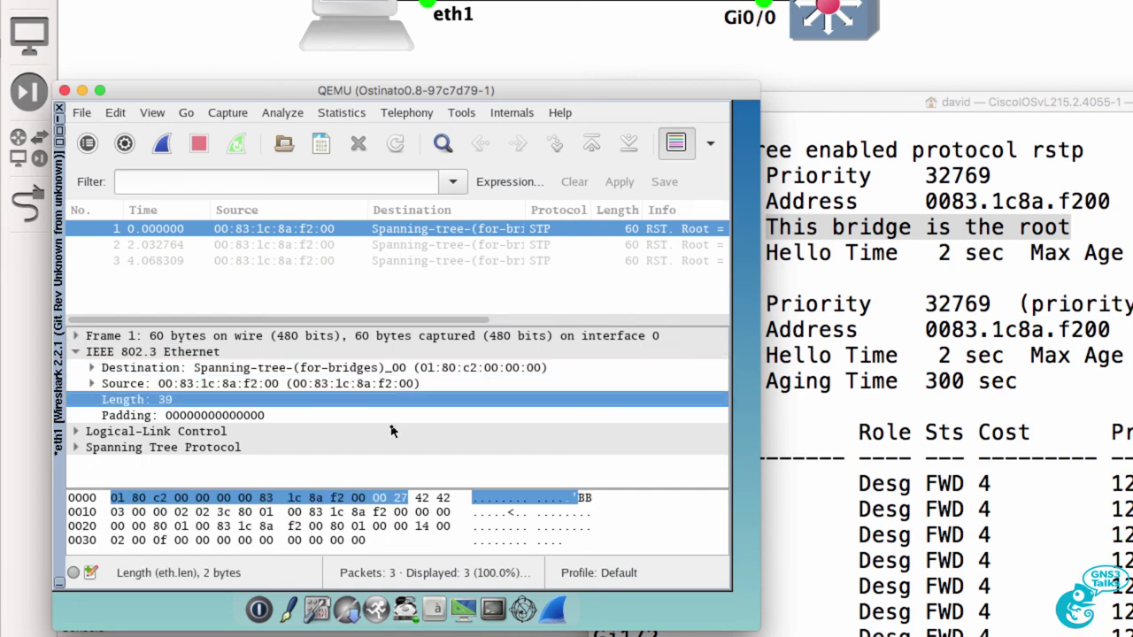
Expand the LLC and Spanning Tree Protocol fields, checking root and bridge ID 32768/1/00:83:1c:8a:f2:00.
{"action": "key", "text": "Right"}
{"action": "key", "text": "Down"}
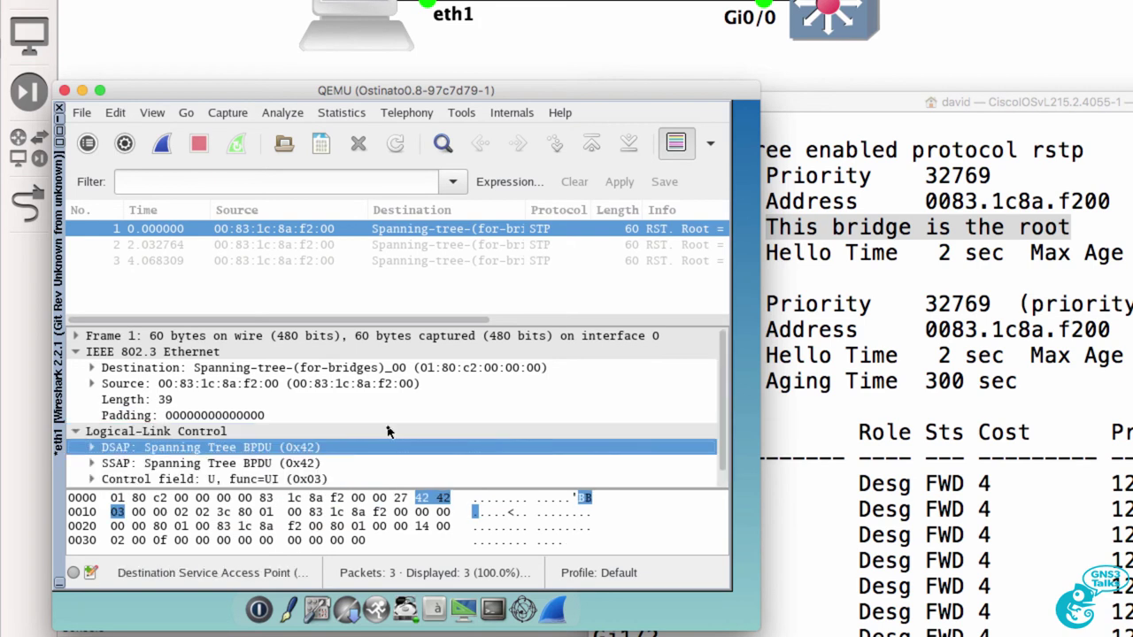
{"action": "key", "text": "Down"}
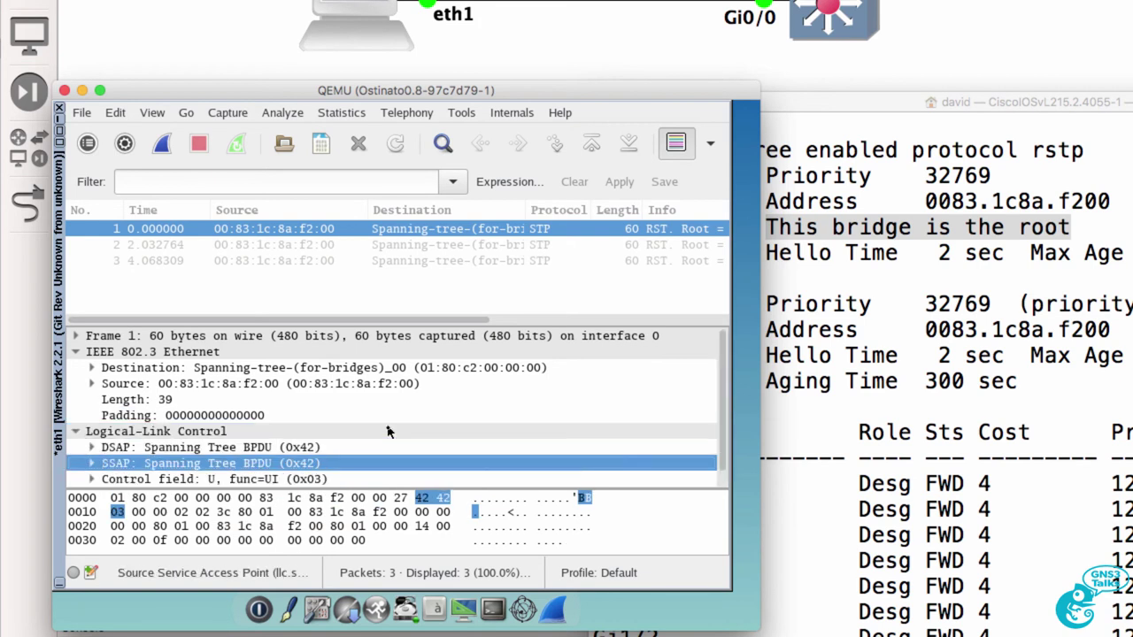
{"action": "key", "text": "Down"}
{"action": "key", "text": "Down"}
{"action": "key", "text": "Right"}
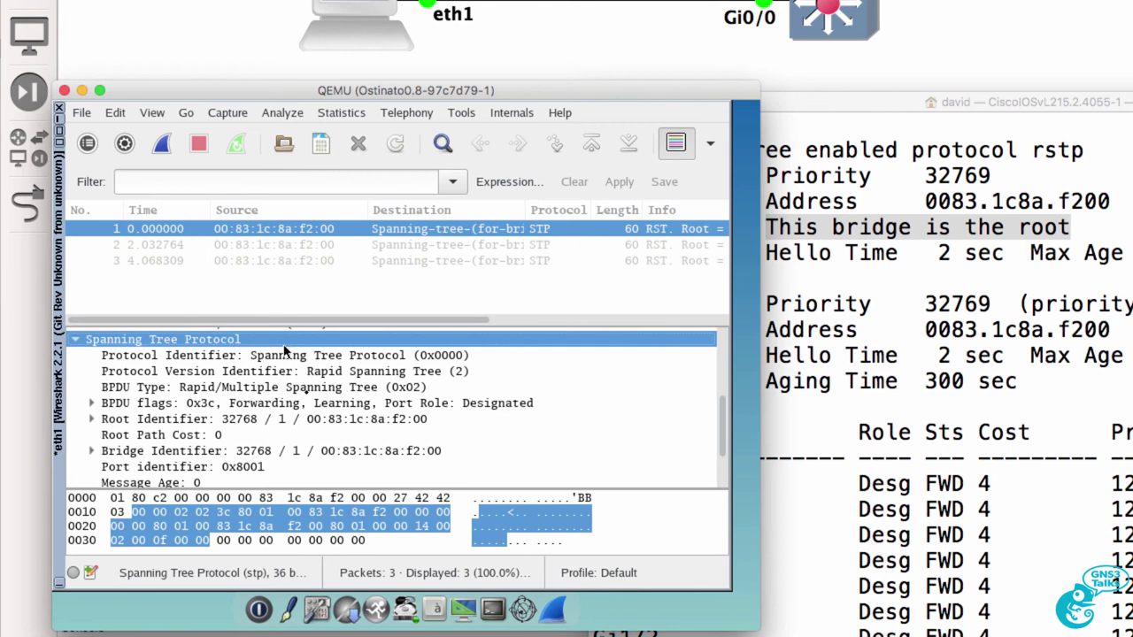
{"action": "left_click", "coordinate": [306, 420]}
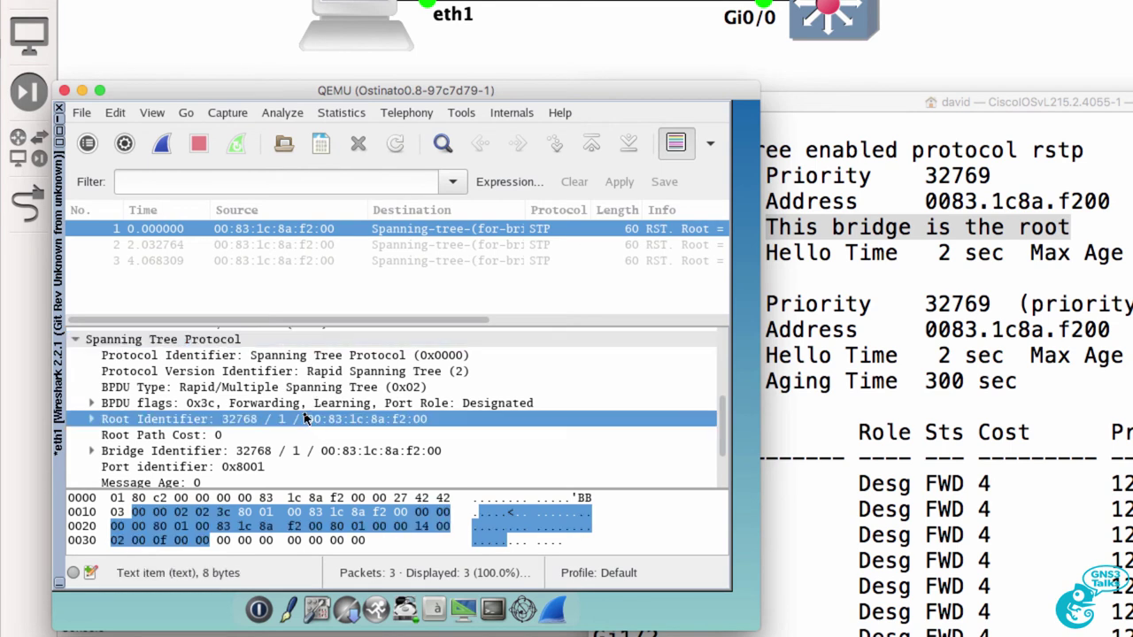
{"action": "left_click", "coordinate": [300, 452]}
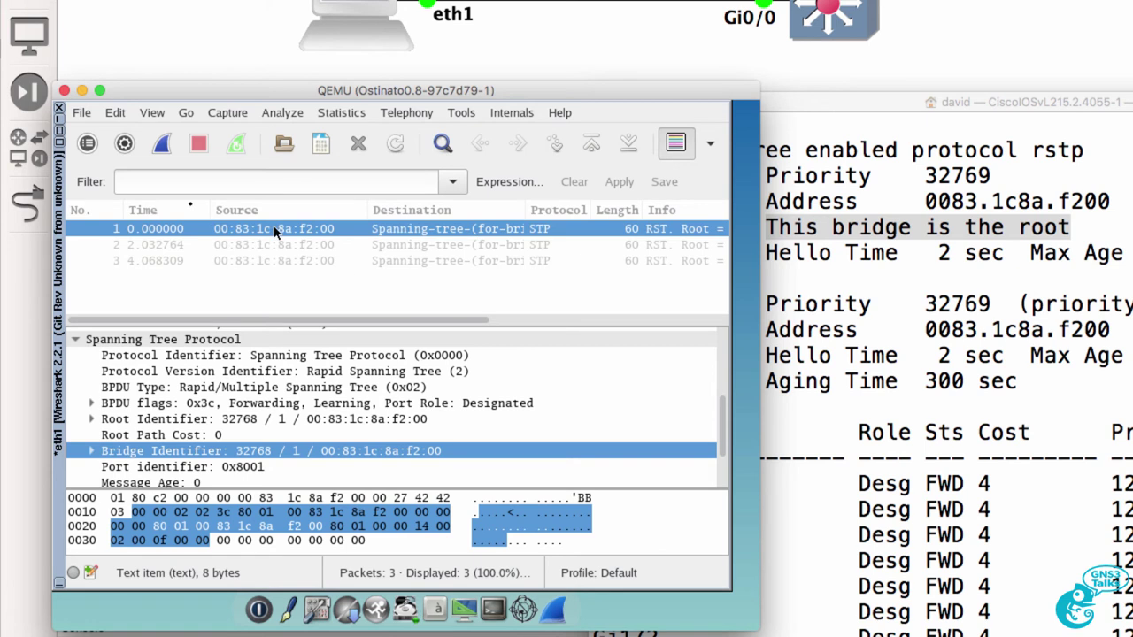
Export only the selected packet 1 as stp1 in Wireshark/tcpdump pcap format.
{"action": "left_click", "coordinate": [82, 113]}
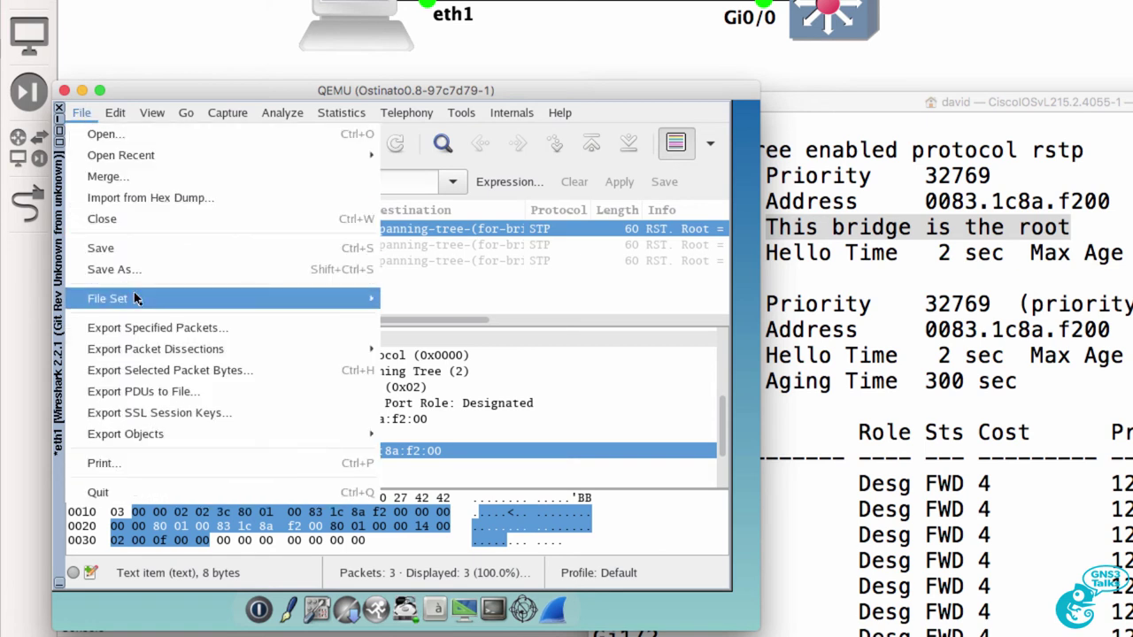
{"action": "left_click", "coordinate": [166, 329]}
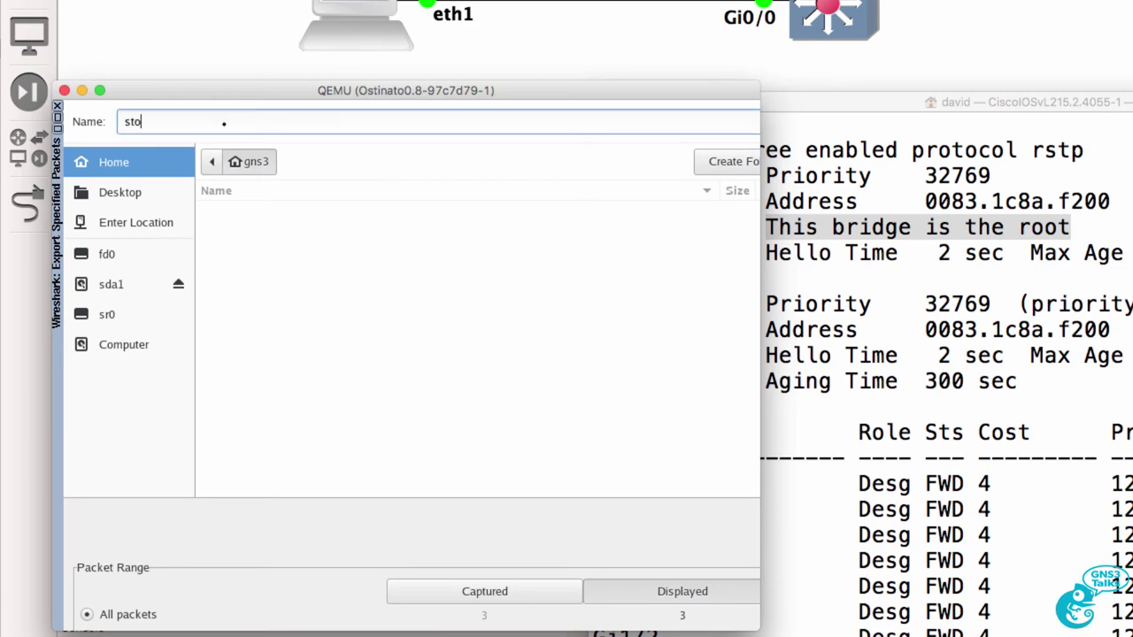
{"action": "type", "text": "sto"}
{"action": "key", "text": "BackSpace"}
{"action": "type", "text": "p1"}
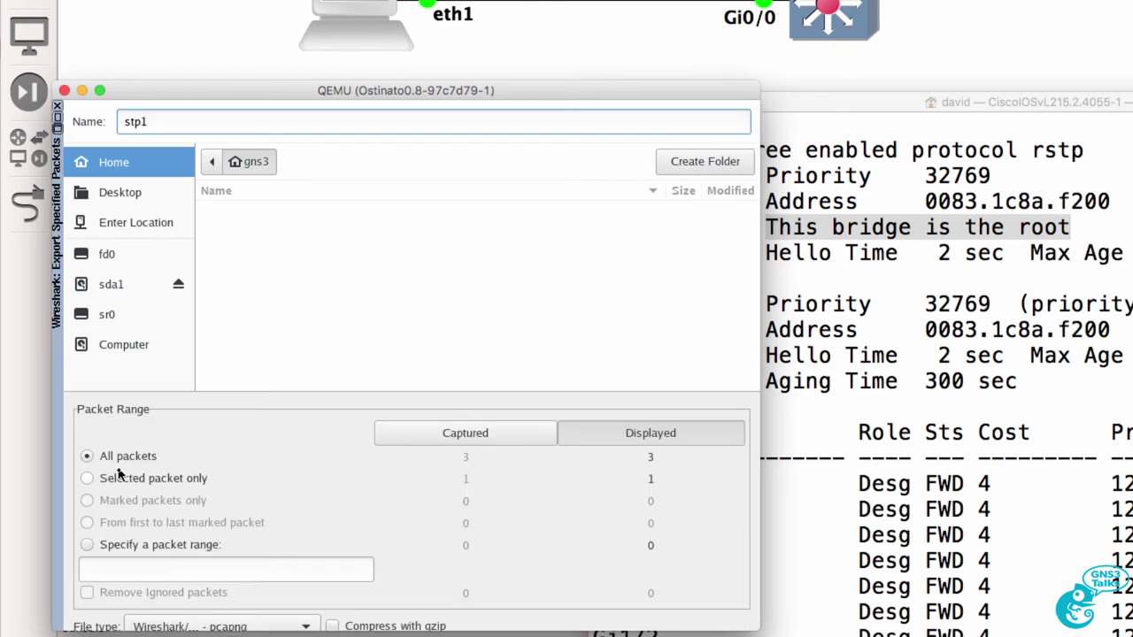
{"action": "left_click", "coordinate": [121, 478]}
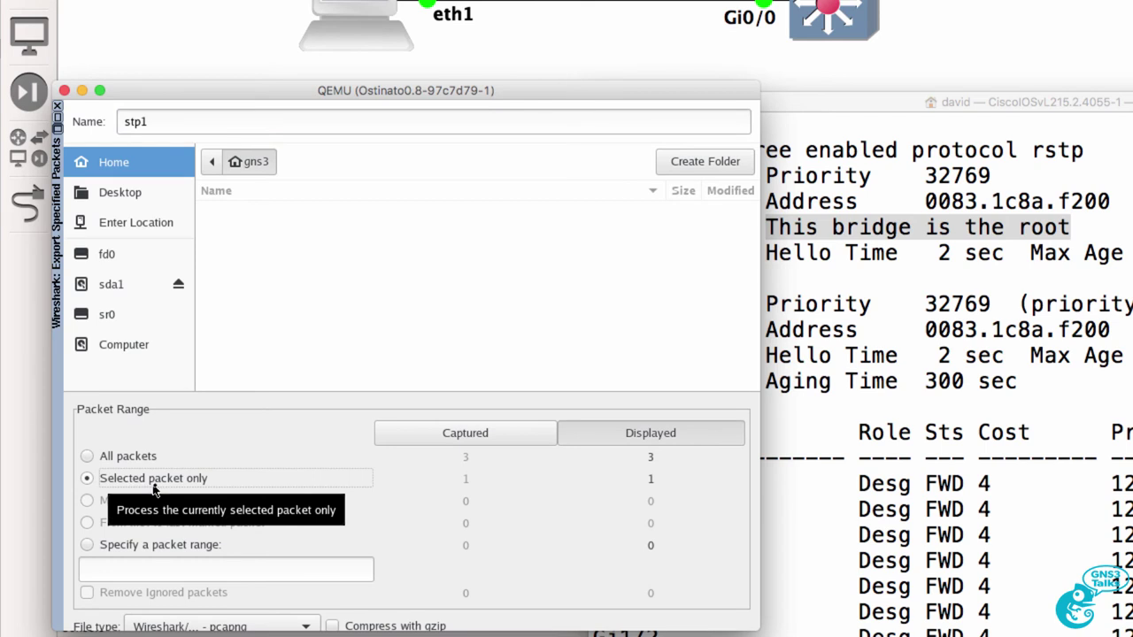
{"action": "left_click", "coordinate": [252, 627]}
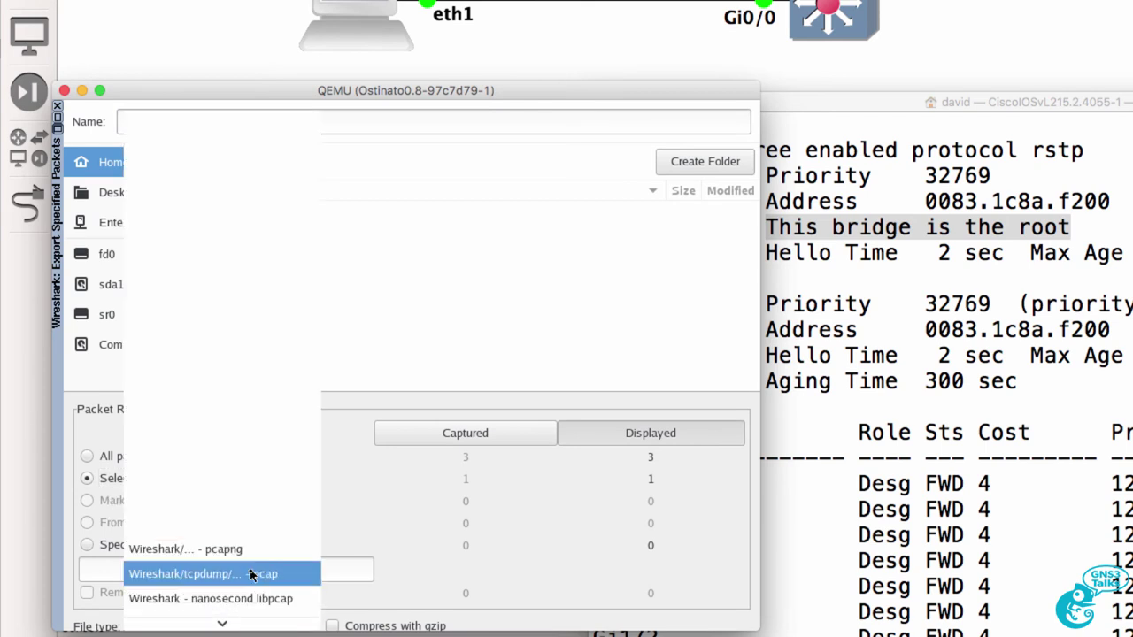
{"action": "left_click", "coordinate": [265, 531]}
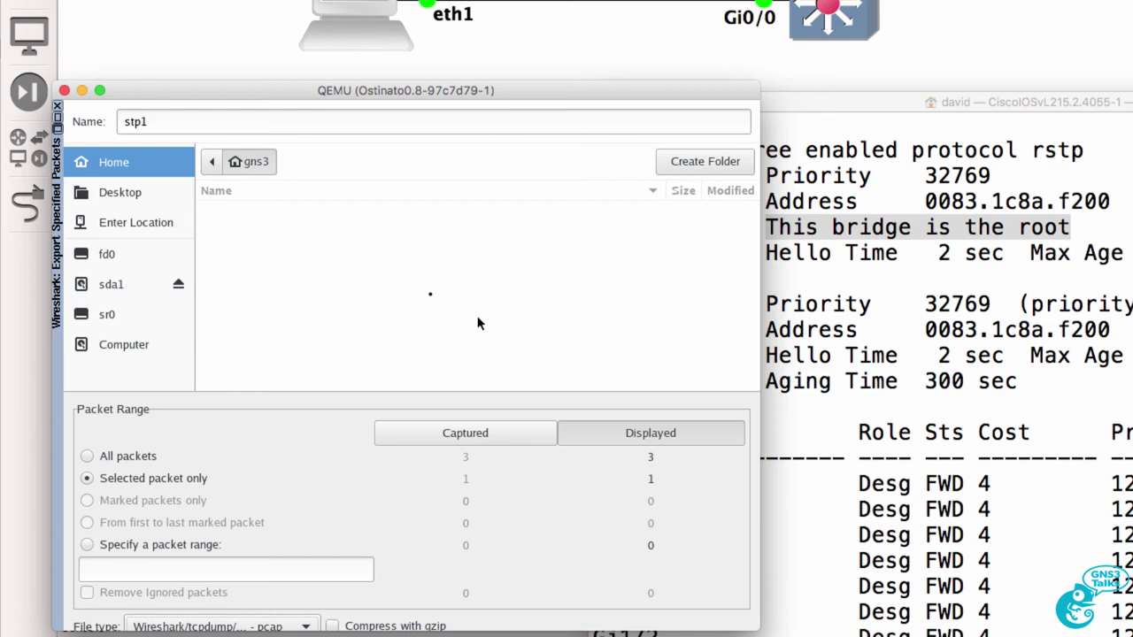
{"action": "left_click", "coordinate": [363, 125]}
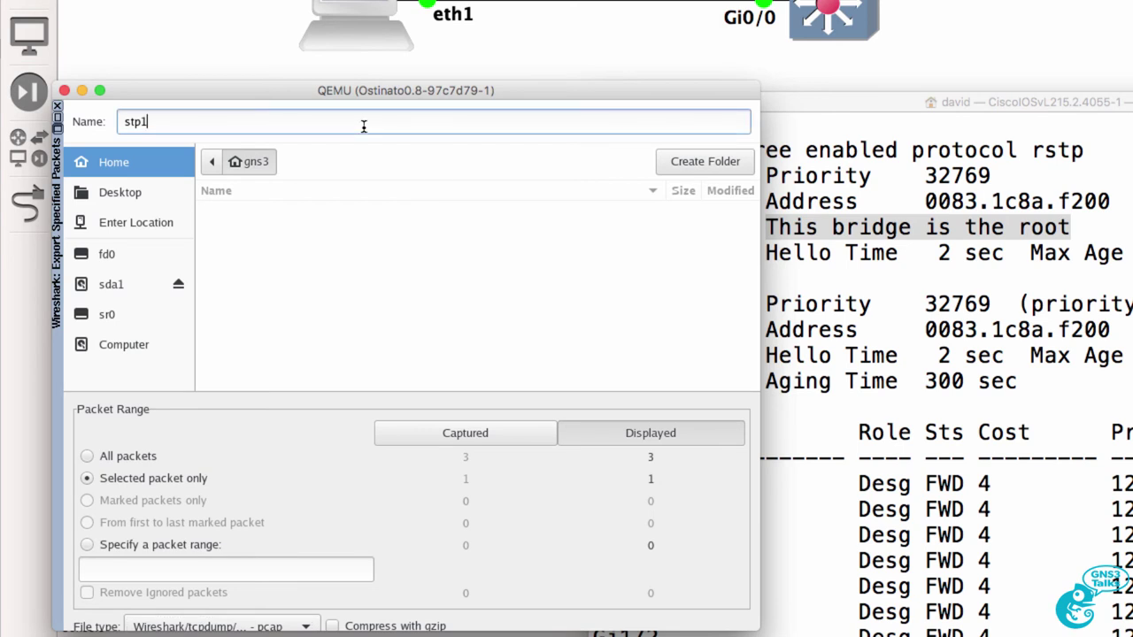
{"action": "key", "text": "Return"}
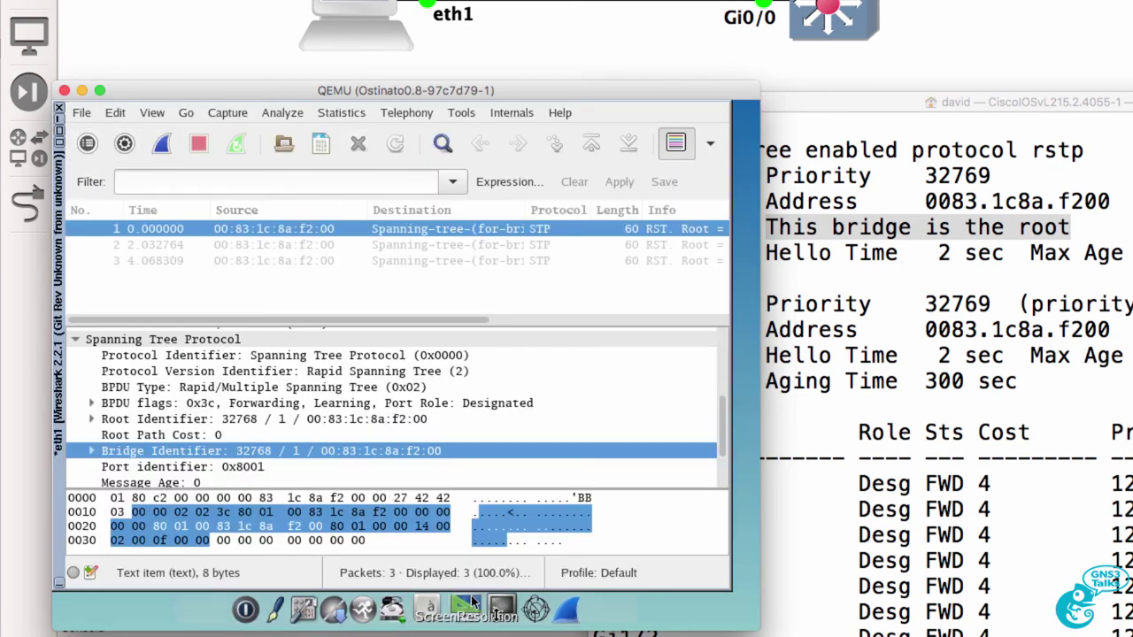
In Ostinato, expand Port Group 0 and select Port 0: eth1.
{"action": "left_click", "coordinate": [526, 608]}
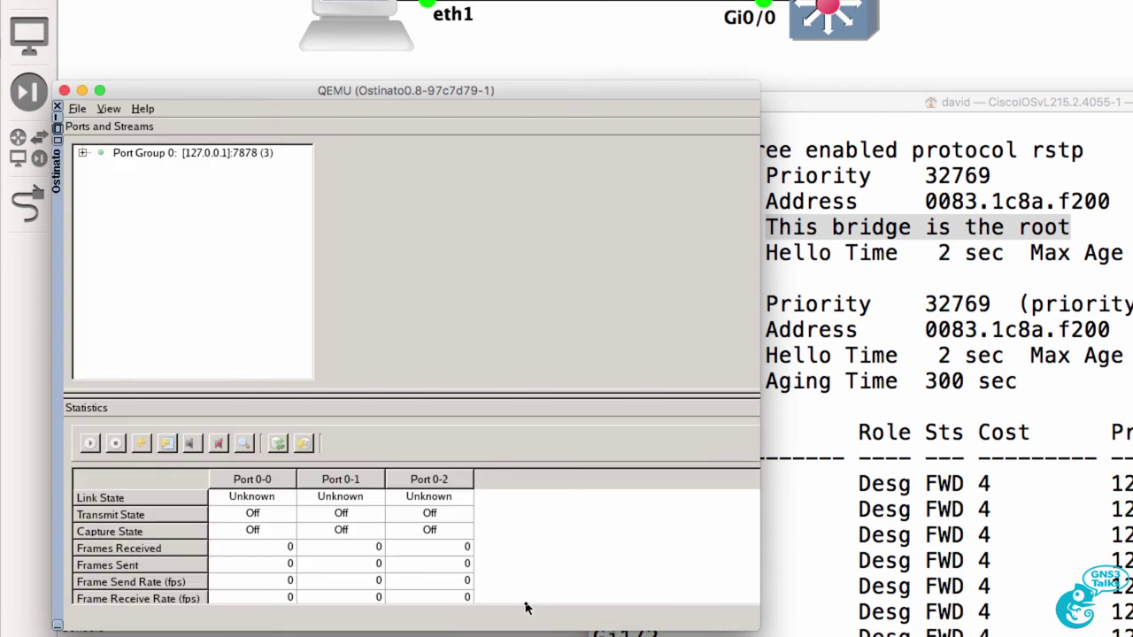
{"action": "left_click", "coordinate": [82, 152]}
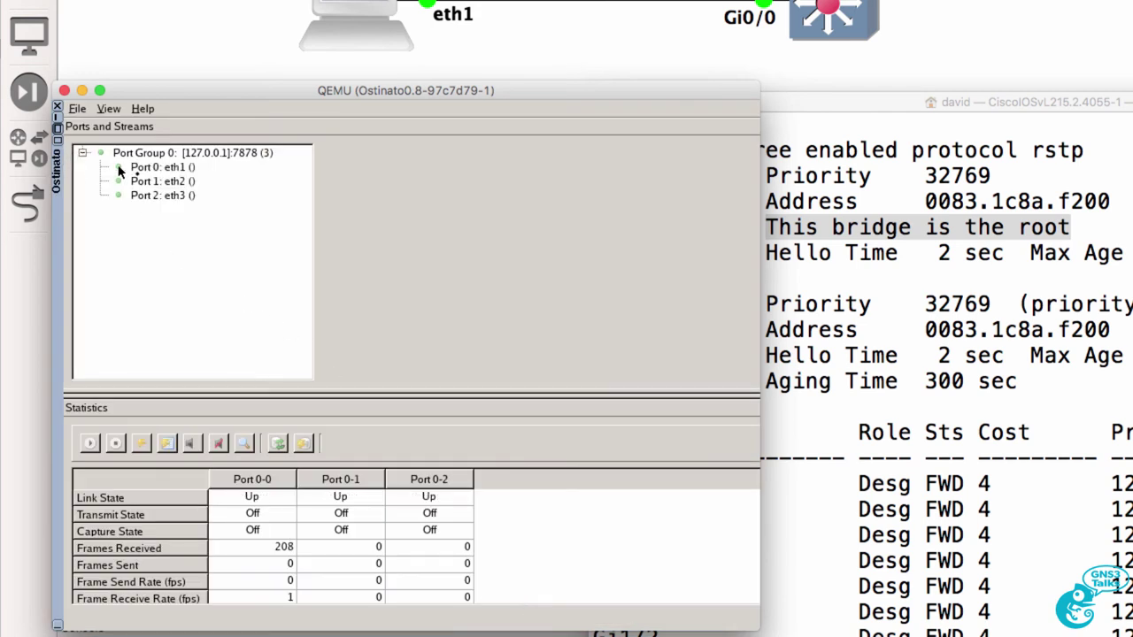
{"action": "left_click", "coordinate": [138, 170]}
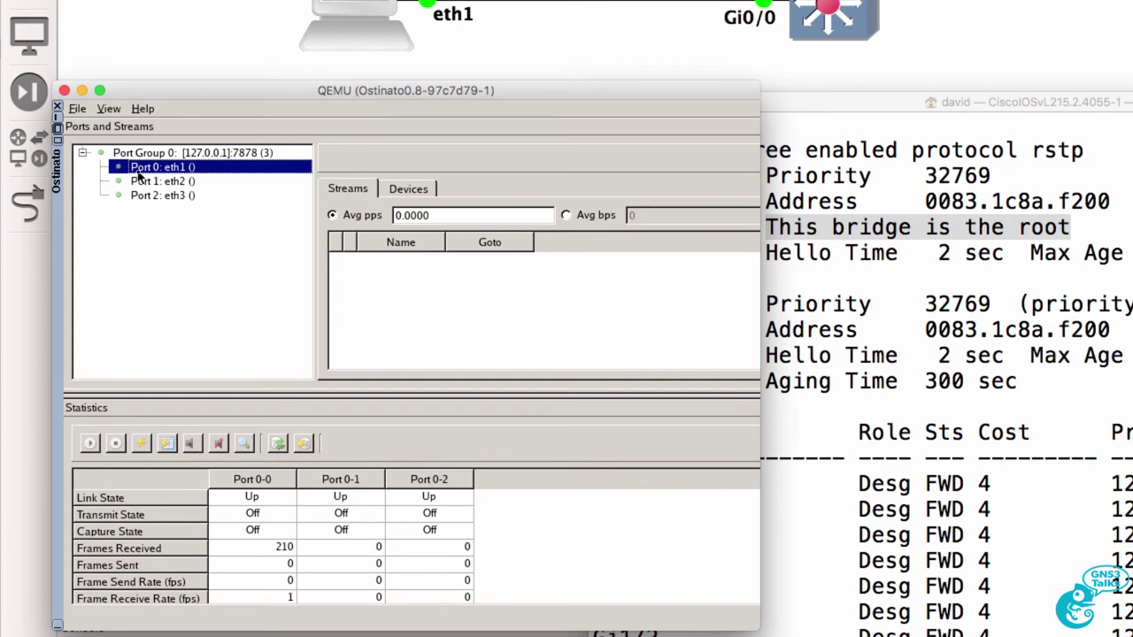
Import stp1.pcap as a PCAP stream file, accepting the intelligent import options.
{"action": "left_click", "coordinate": [77, 109]}
{"action": "mouse_move", "coordinate": [109, 109]}
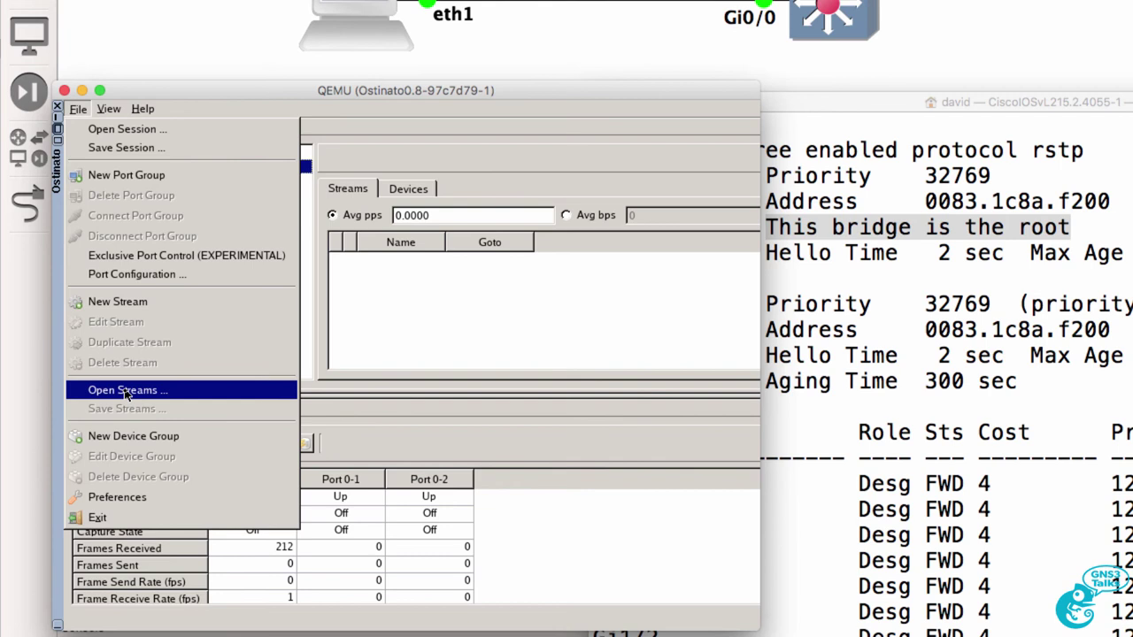
{"action": "left_click", "coordinate": [125, 392]}
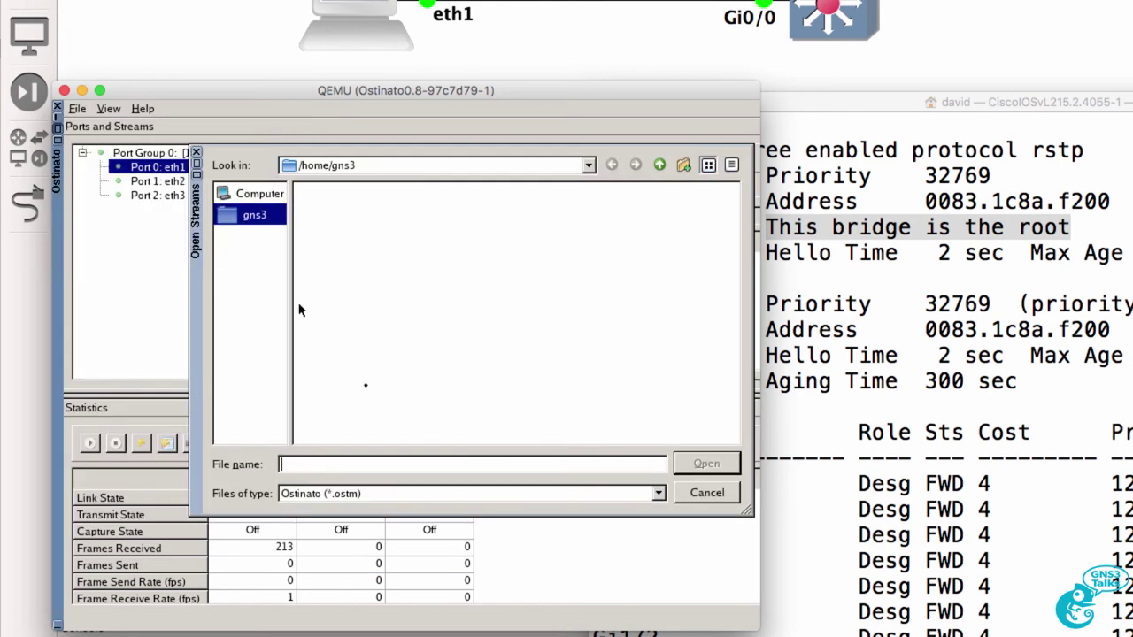
{"action": "left_click", "coordinate": [477, 498]}
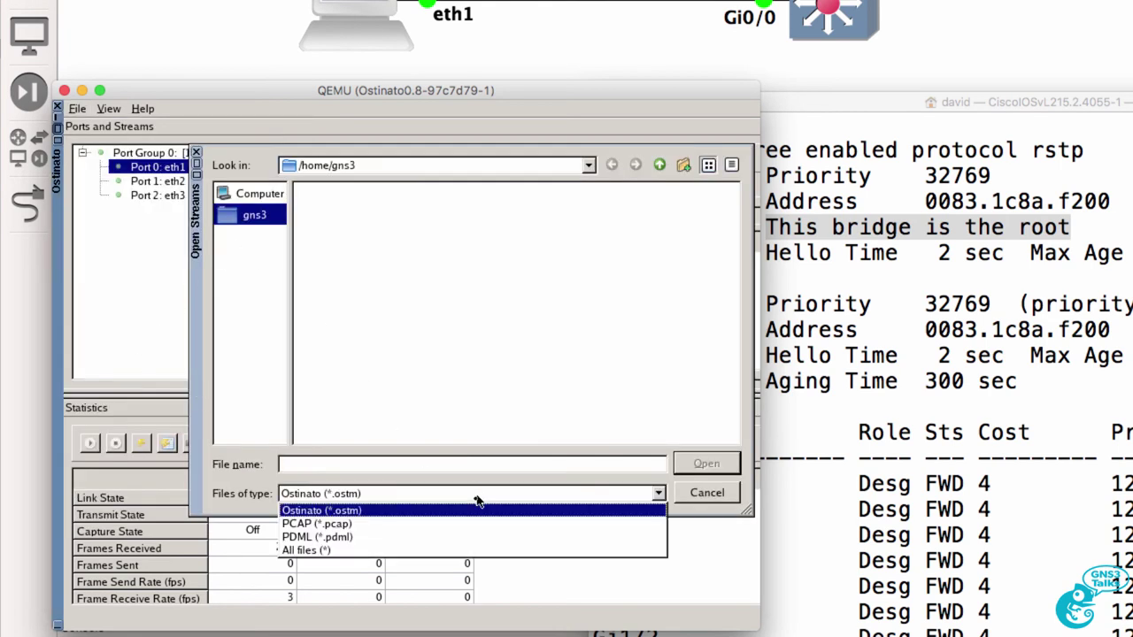
{"action": "left_click", "coordinate": [445, 529]}
{"action": "left_click", "coordinate": [336, 190]}
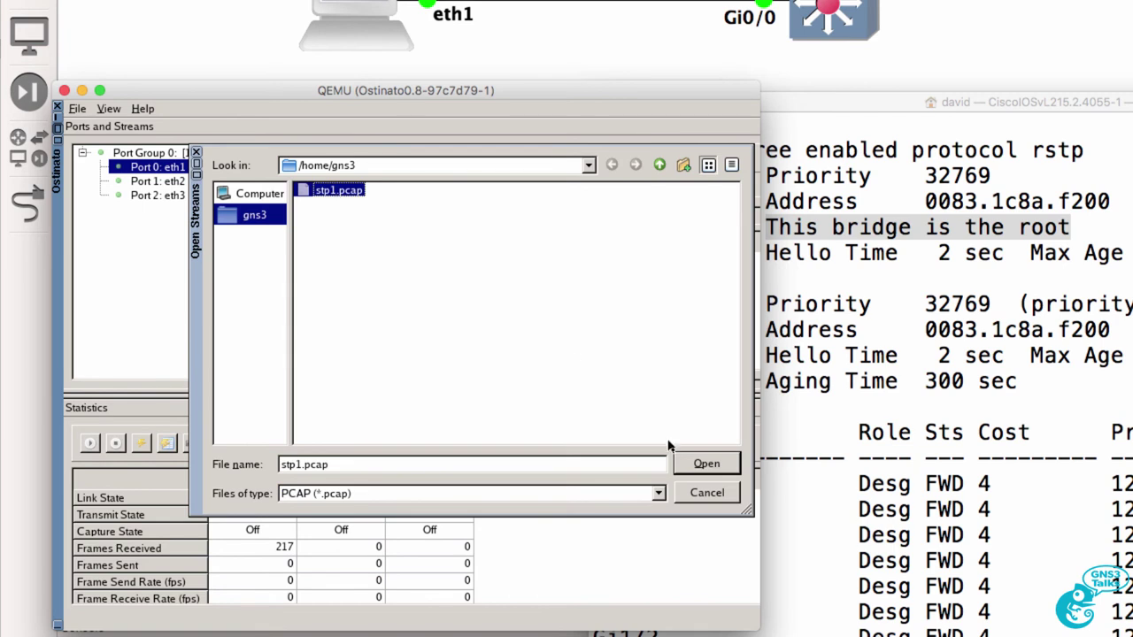
{"action": "left_click", "coordinate": [690, 468]}
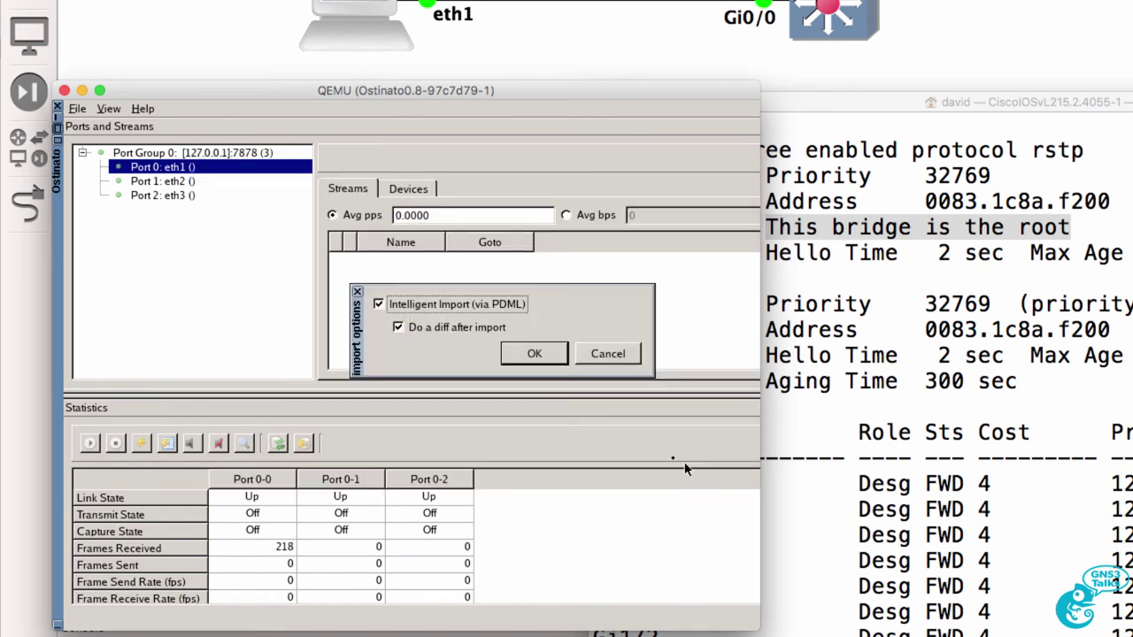
{"action": "left_click", "coordinate": [531, 356]}
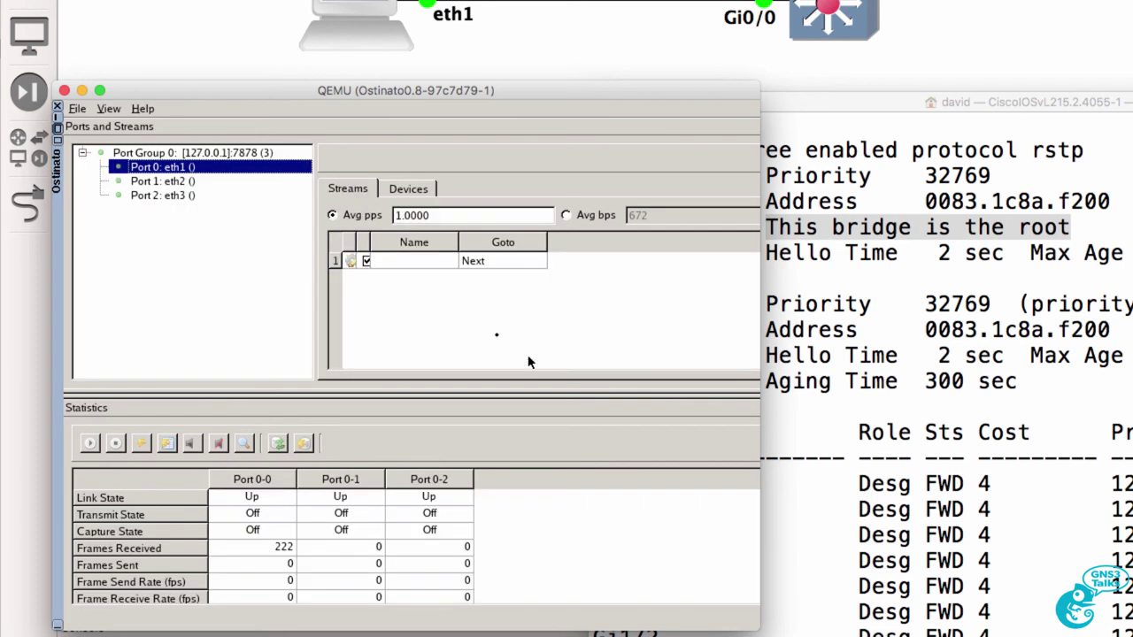
{"action": "left_click", "coordinate": [359, 260]}
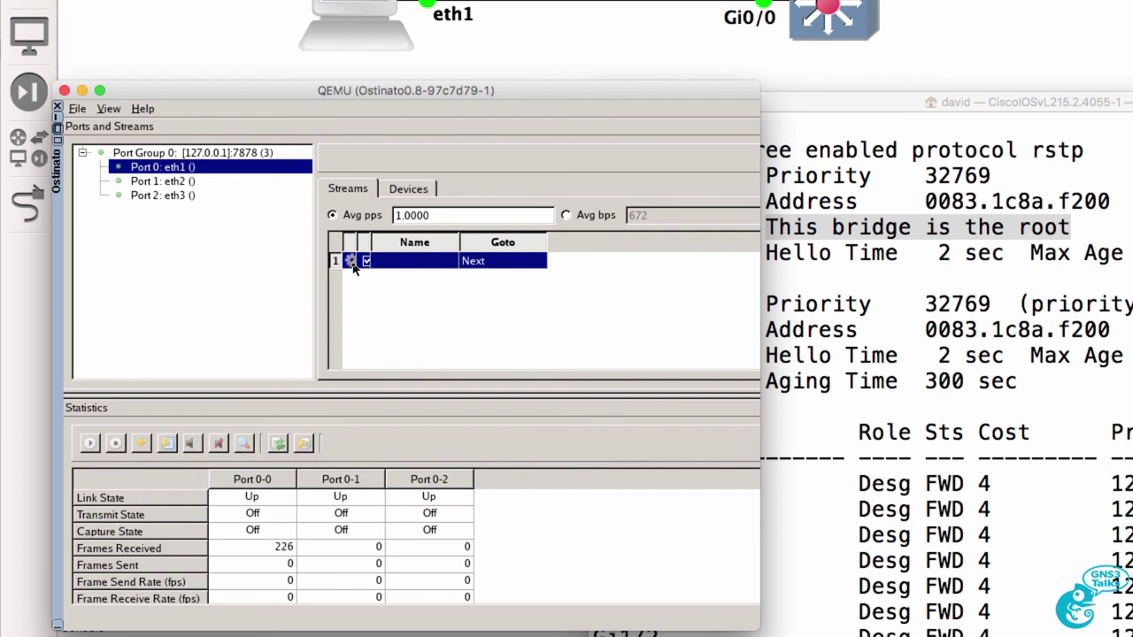
Open the imported stream in an enlarged editor and expand its 802.3, LLC and STP protocol data.
{"action": "left_click", "coordinate": [352, 261]}
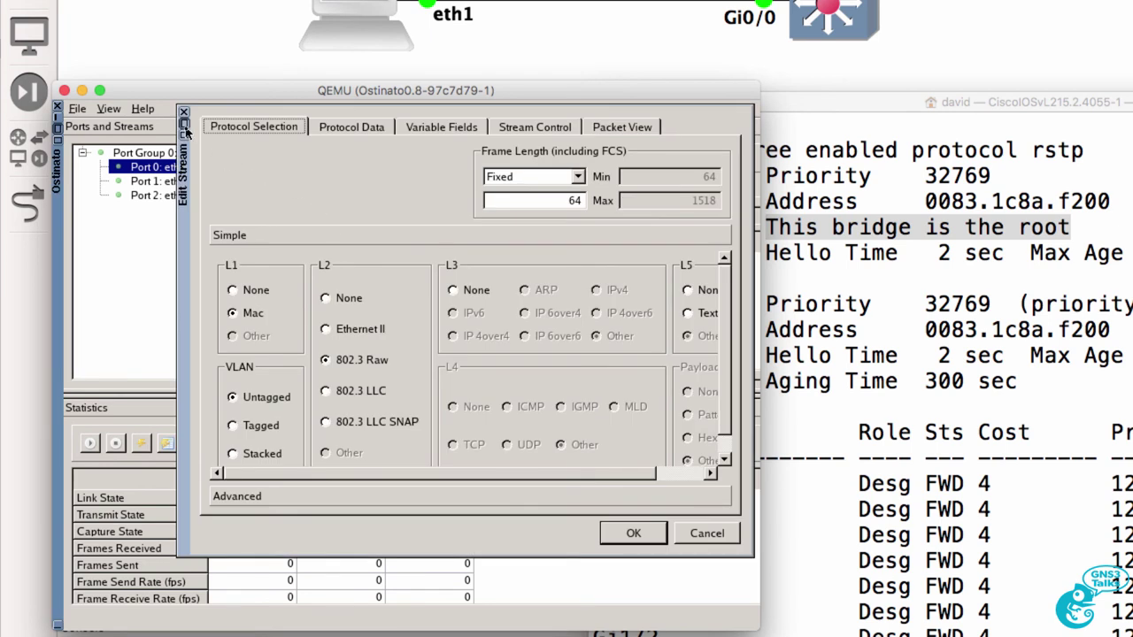
{"action": "left_click_drag", "start_coordinate": [188, 133], "coordinate": [59, 138]}
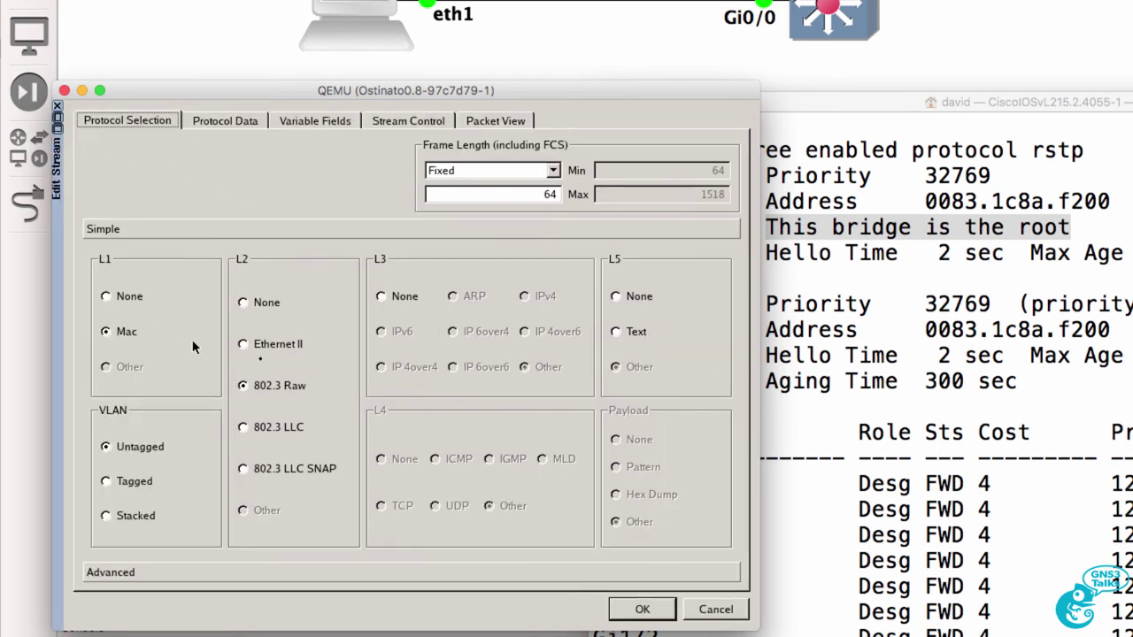
{"action": "left_click", "coordinate": [214, 124]}
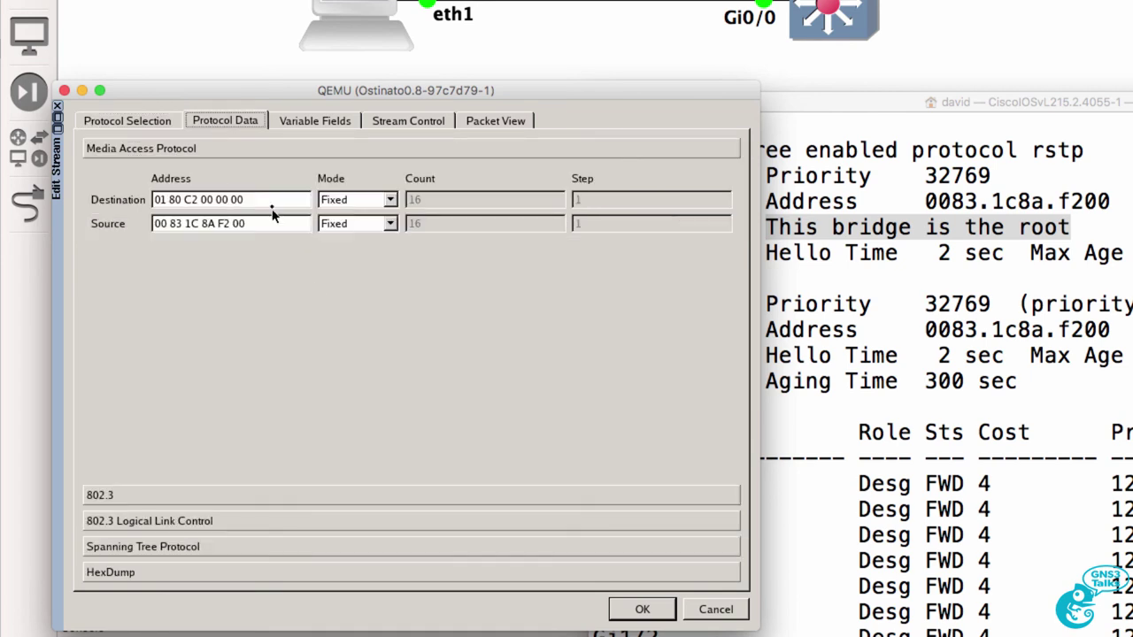
{"action": "left_click", "coordinate": [251, 499]}
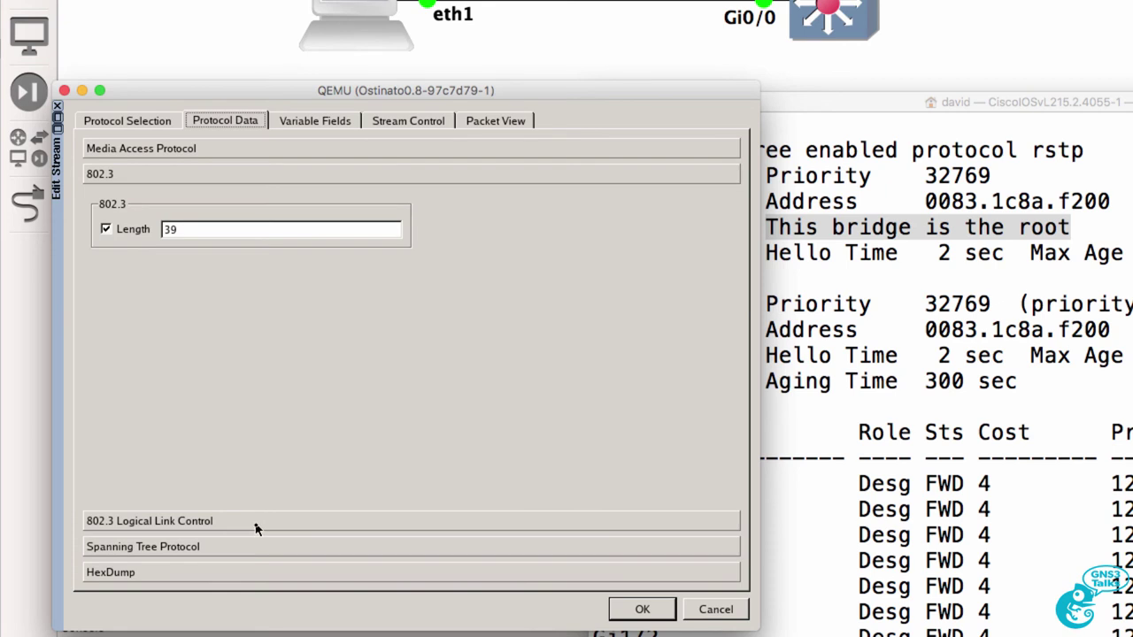
{"action": "left_click", "coordinate": [257, 527]}
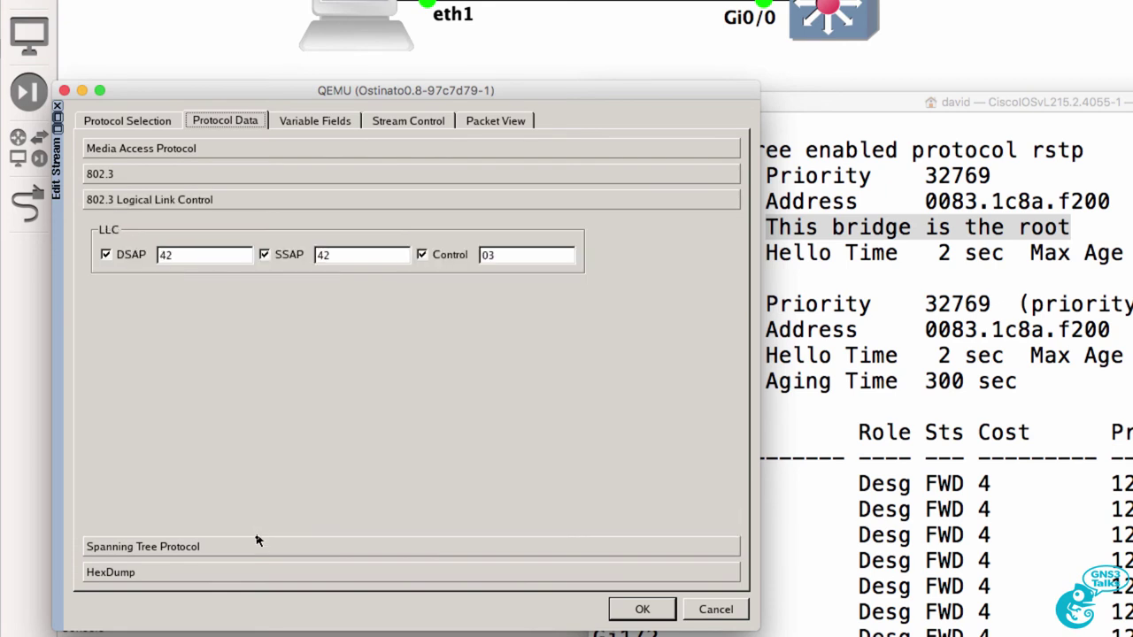
{"action": "left_click", "coordinate": [255, 548]}
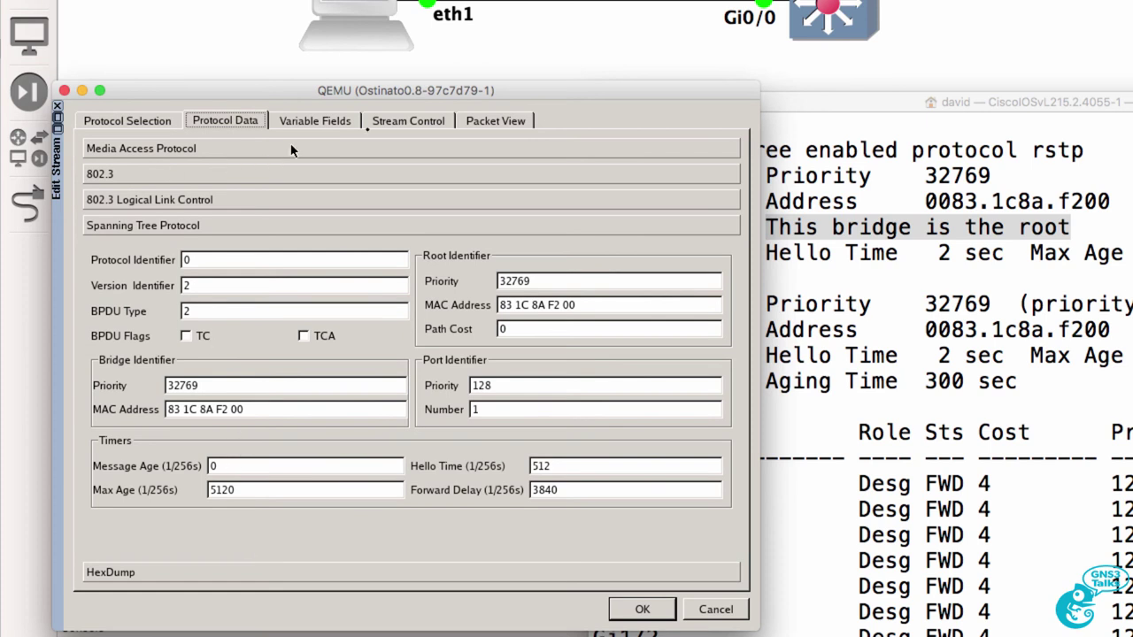
Review every decoded layer in Packet View, then expand the Media Access Protocol addresses.
{"action": "left_click", "coordinate": [505, 122]}
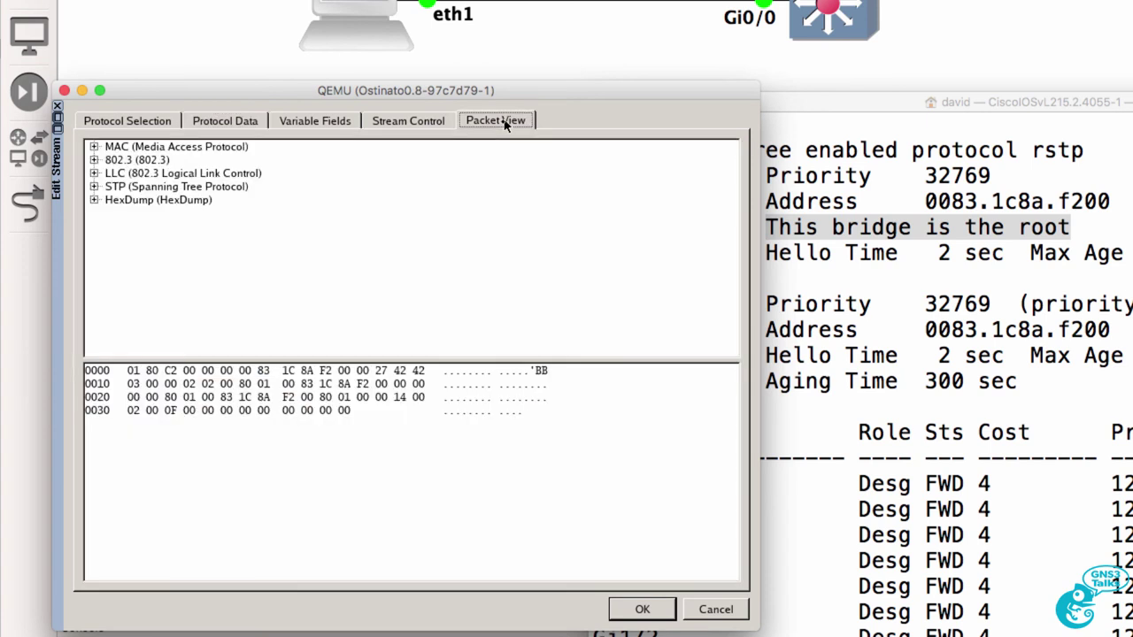
{"action": "left_click", "coordinate": [94, 147]}
{"action": "left_click", "coordinate": [94, 187]}
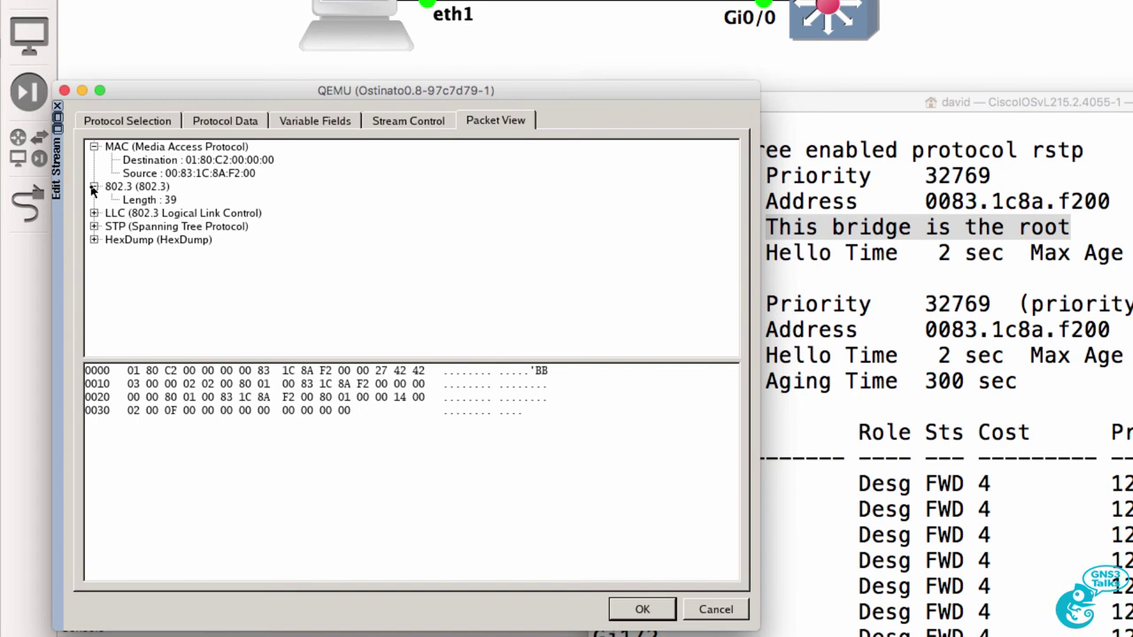
{"action": "left_click", "coordinate": [94, 214]}
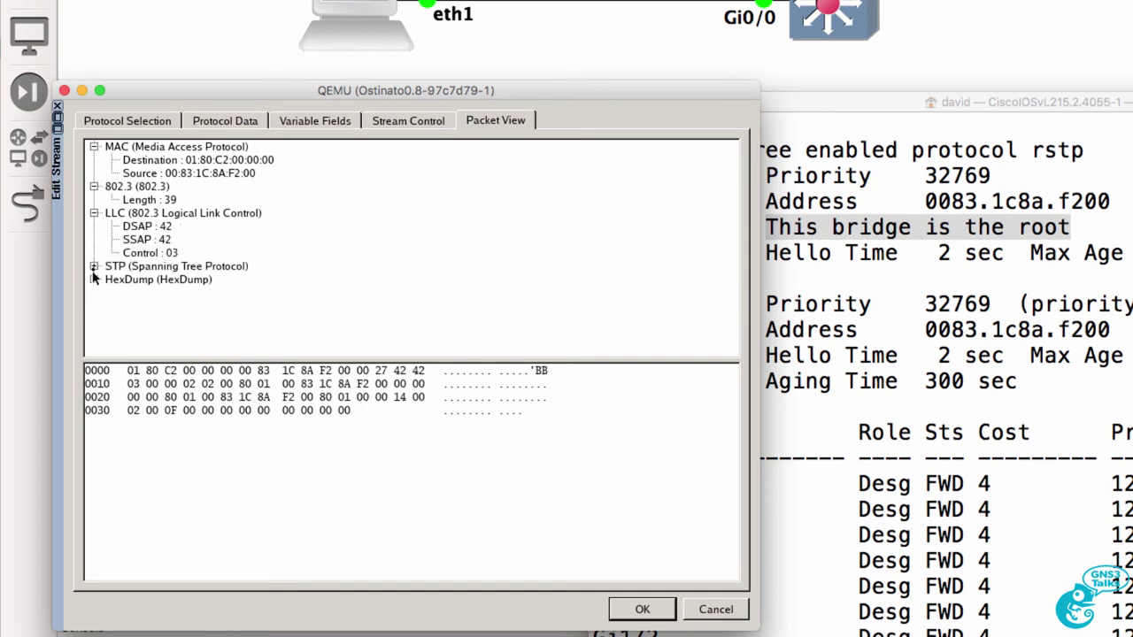
{"action": "left_click", "coordinate": [94, 267]}
{"action": "scroll", "coordinate": [262, 251], "scroll_direction": "down", "scroll_amount": 3}
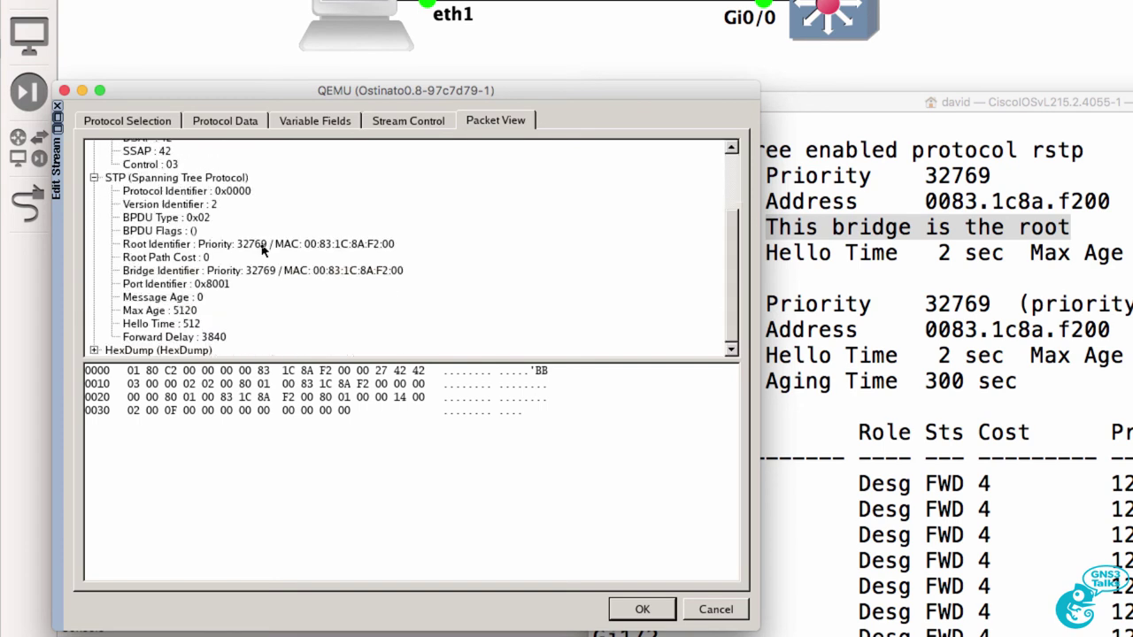
{"action": "left_click", "coordinate": [218, 122]}
{"action": "left_click", "coordinate": [156, 150]}
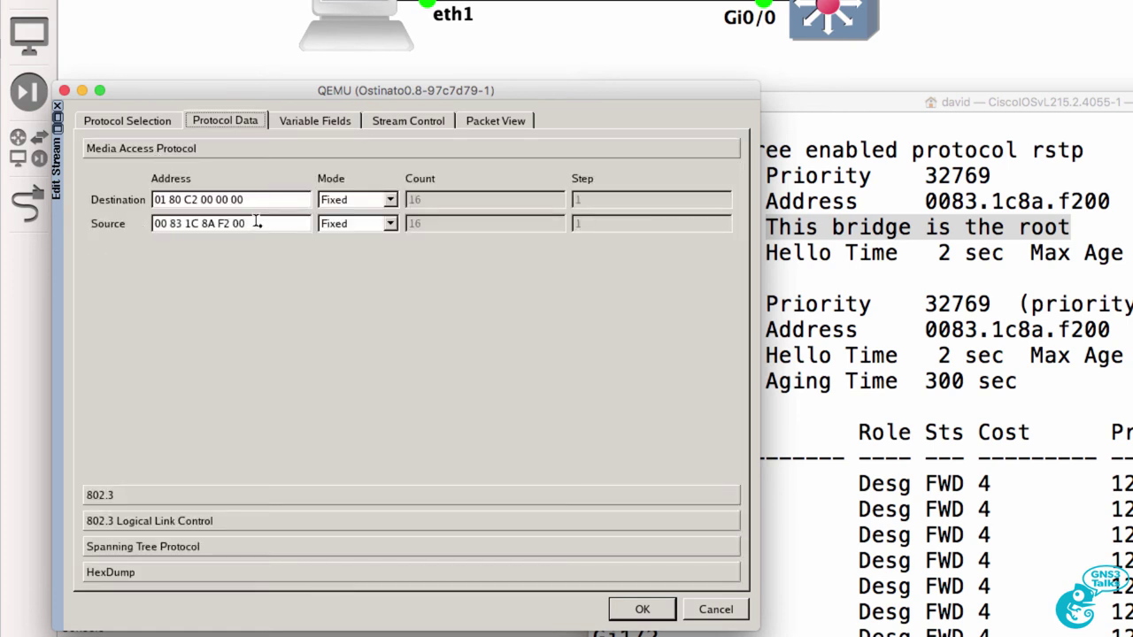
{"action": "left_click_drag", "start_coordinate": [255, 223], "coordinate": [34, 227]}
{"action": "type", "text": "00 0"}
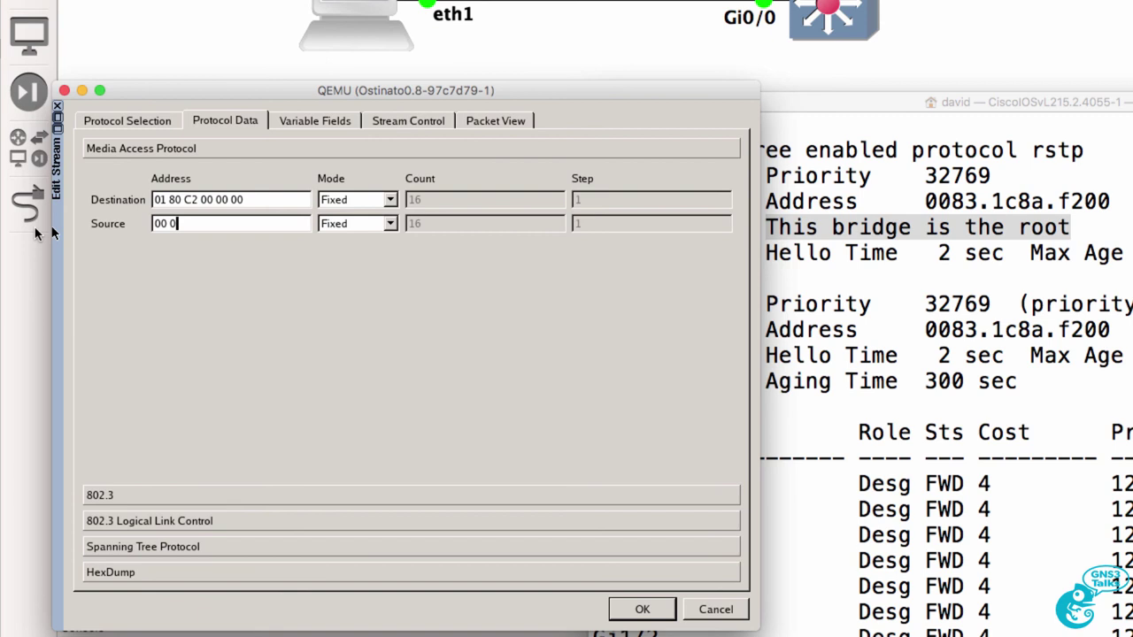
{"action": "type", "text": "0 00 00 00 01"}
{"action": "left_click", "coordinate": [205, 498]}
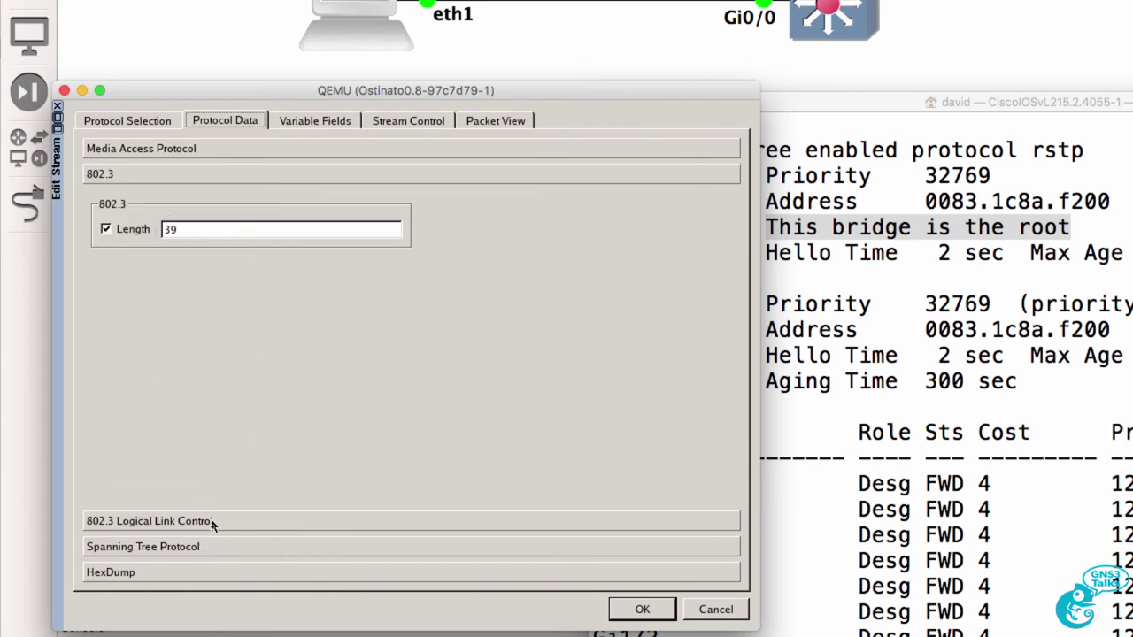
{"action": "left_click", "coordinate": [215, 523]}
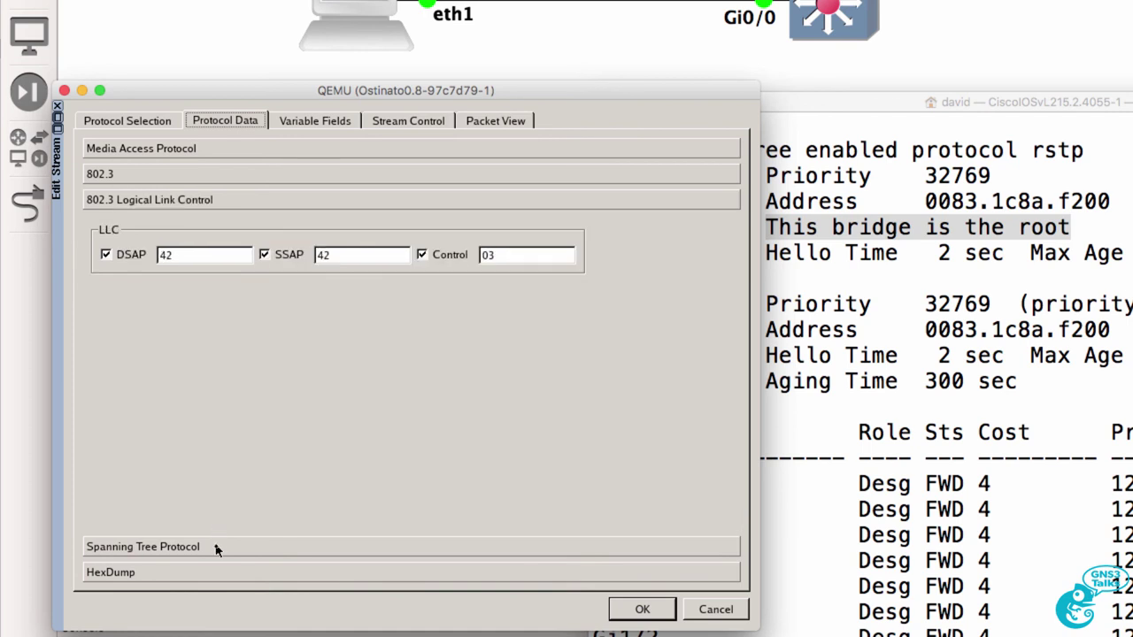
{"action": "left_click", "coordinate": [215, 548]}
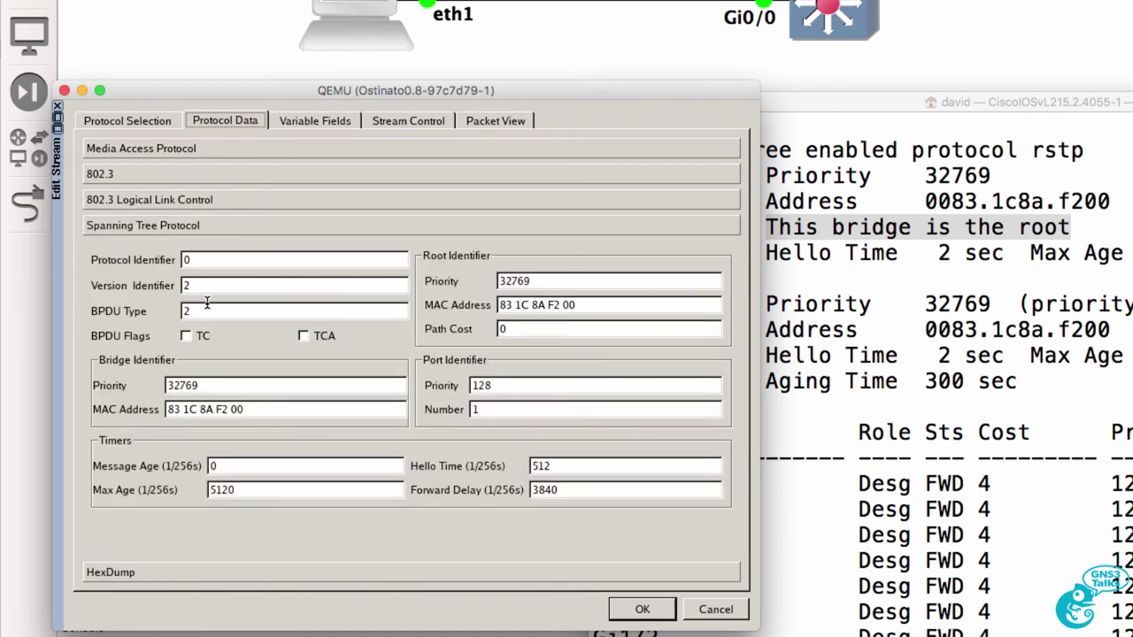
{"action": "left_click_drag", "start_coordinate": [536, 280], "coordinate": [468, 283]}
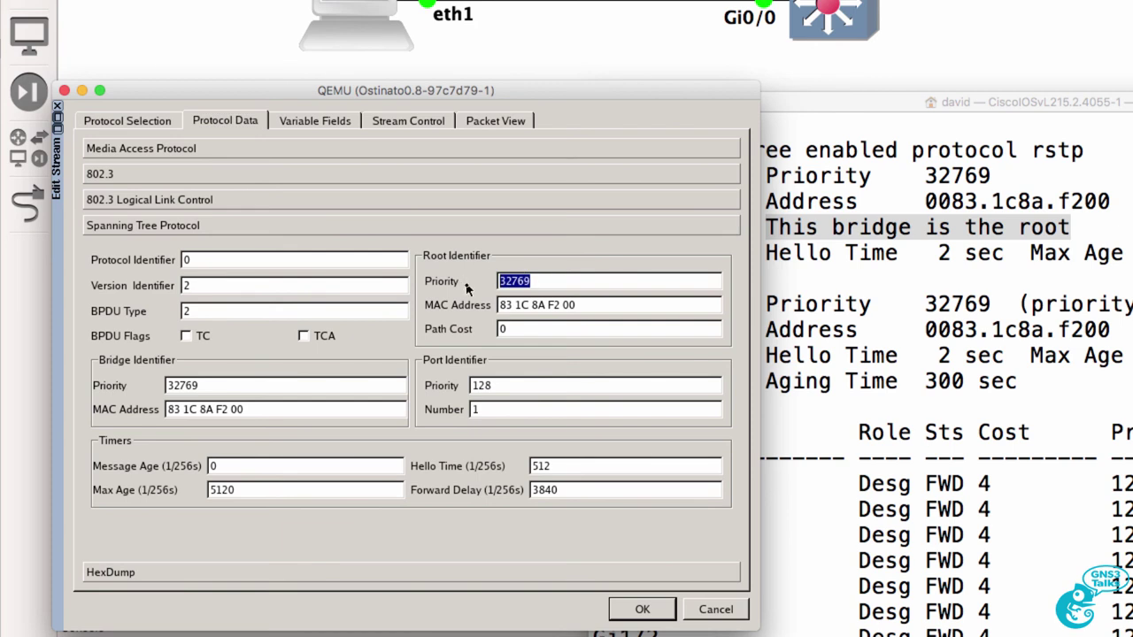
{"action": "type", "text": "0"}
{"action": "key", "text": "Tab"}
{"action": "type", "text": "00 00 00 00 0"}
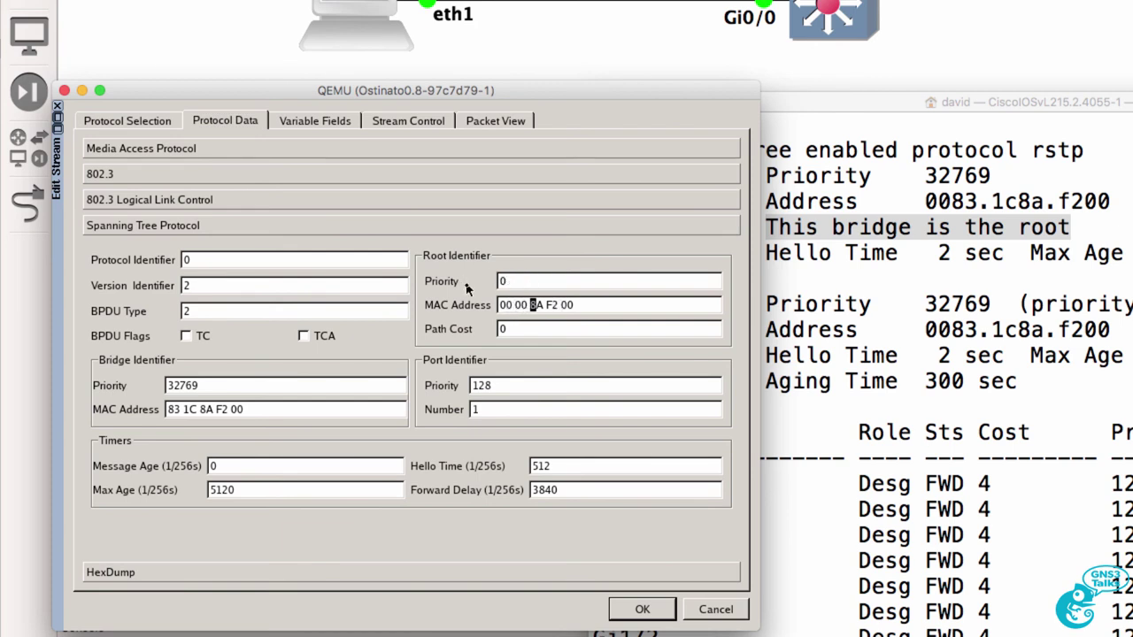
{"action": "type", "text": "1"}
{"action": "left_click_drag", "start_coordinate": [228, 382], "coordinate": [36, 393]}
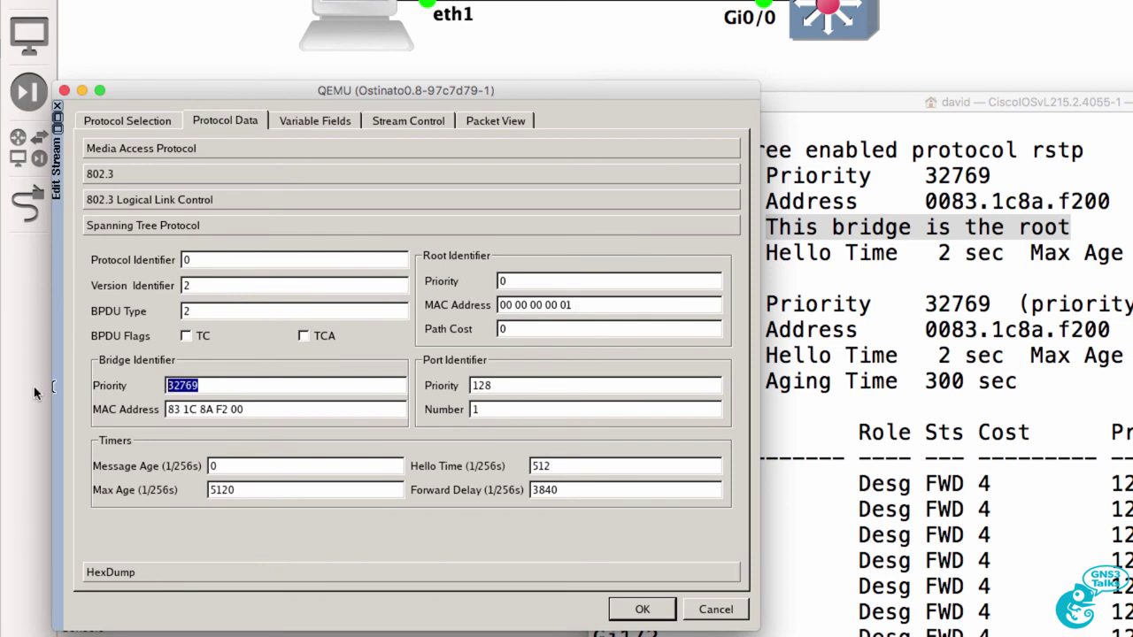
{"action": "type", "text": "0"}
{"action": "key", "text": "Tab"}
{"action": "type", "text": "00 00 00 00 0"}
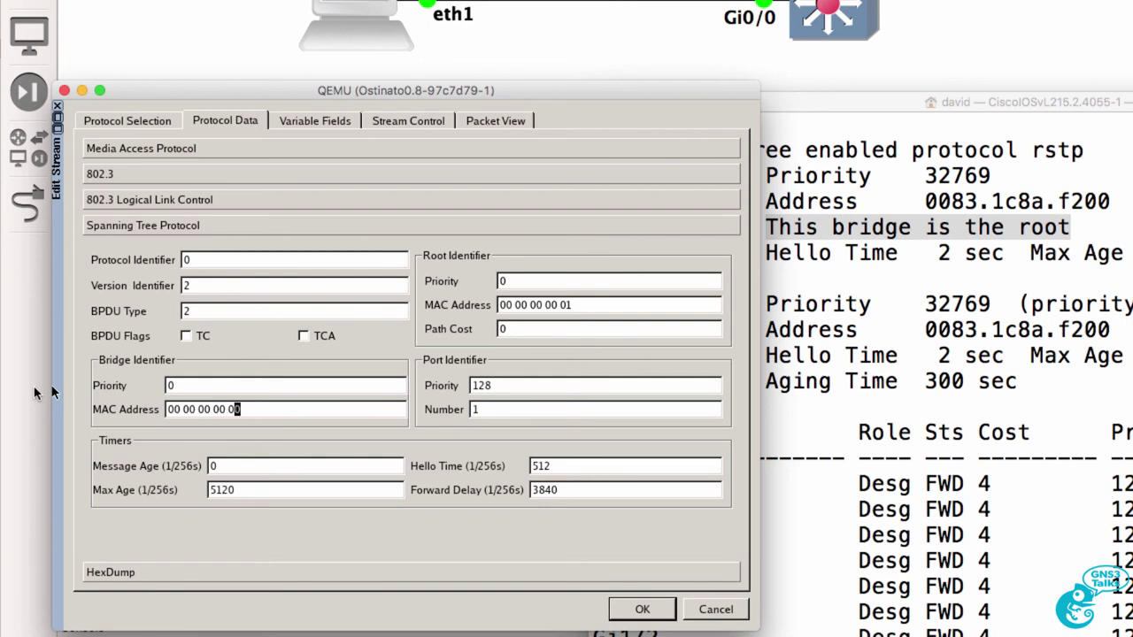
{"action": "type", "text": "1"}
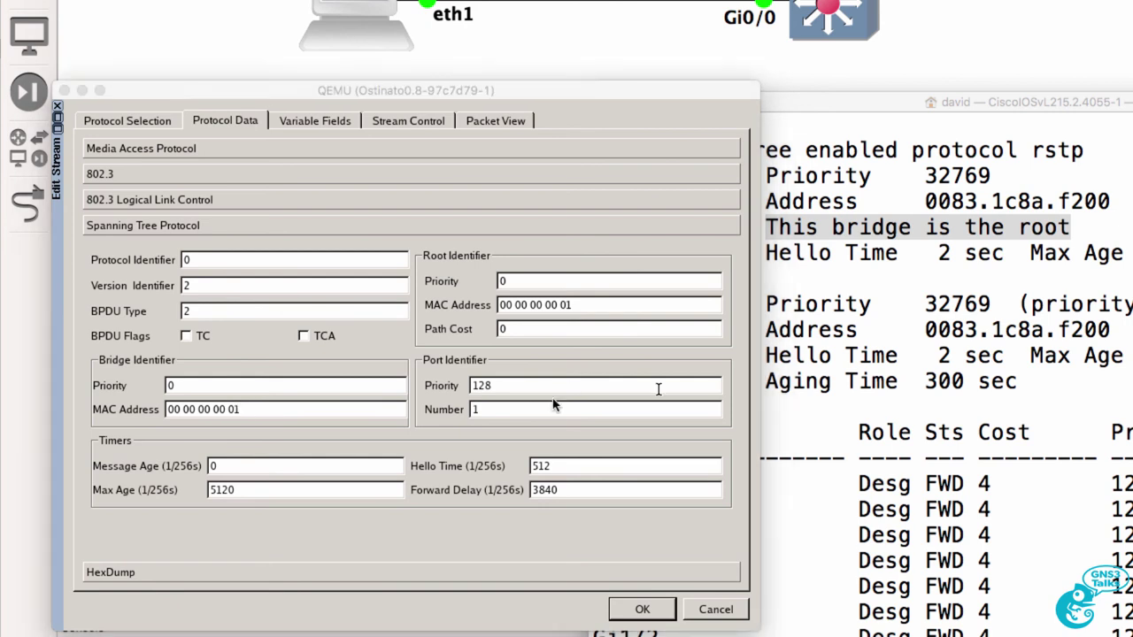
Set the port identifier's priority and port number to 0.
{"action": "left_click_drag", "start_coordinate": [652, 385], "coordinate": [417, 389]}
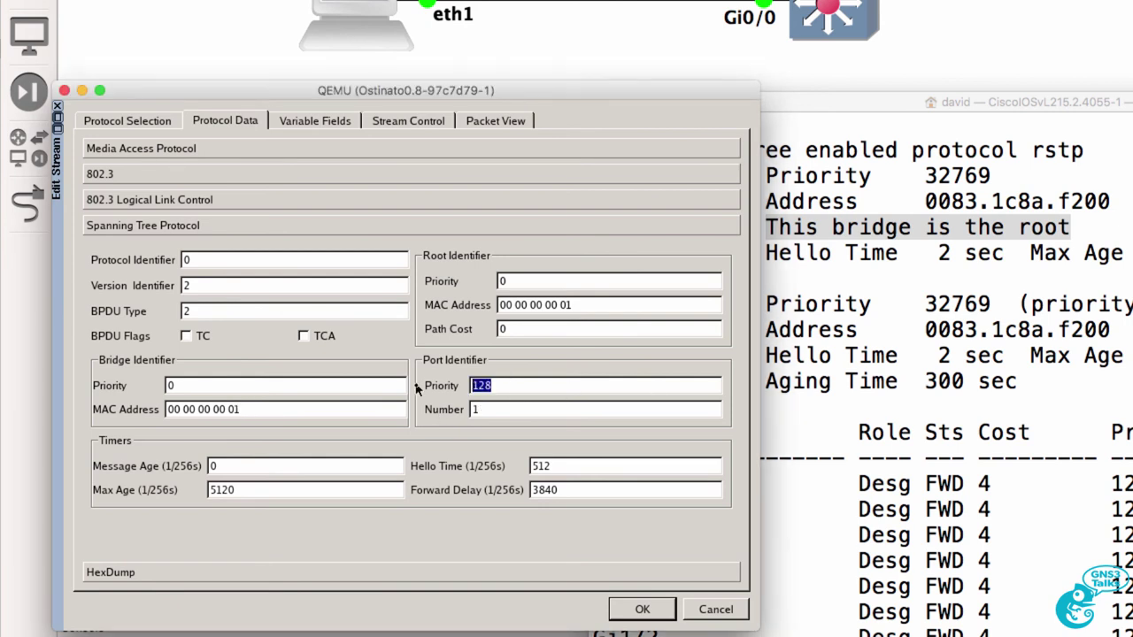
{"action": "type", "text": "0"}
{"action": "key", "text": "Tab"}
{"action": "type", "text": "0"}
{"action": "key", "text": "Tab"}
Add an STP variable field that increments BPDU Flags from 0 to 15.
{"action": "left_click", "coordinate": [311, 124]}
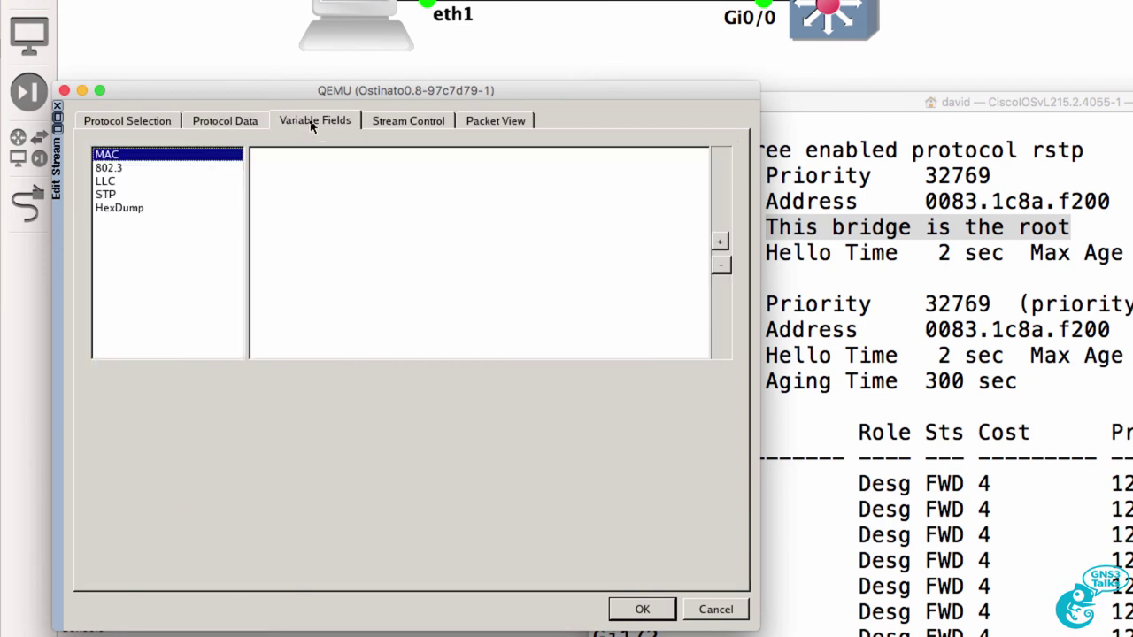
{"action": "left_click", "coordinate": [138, 194]}
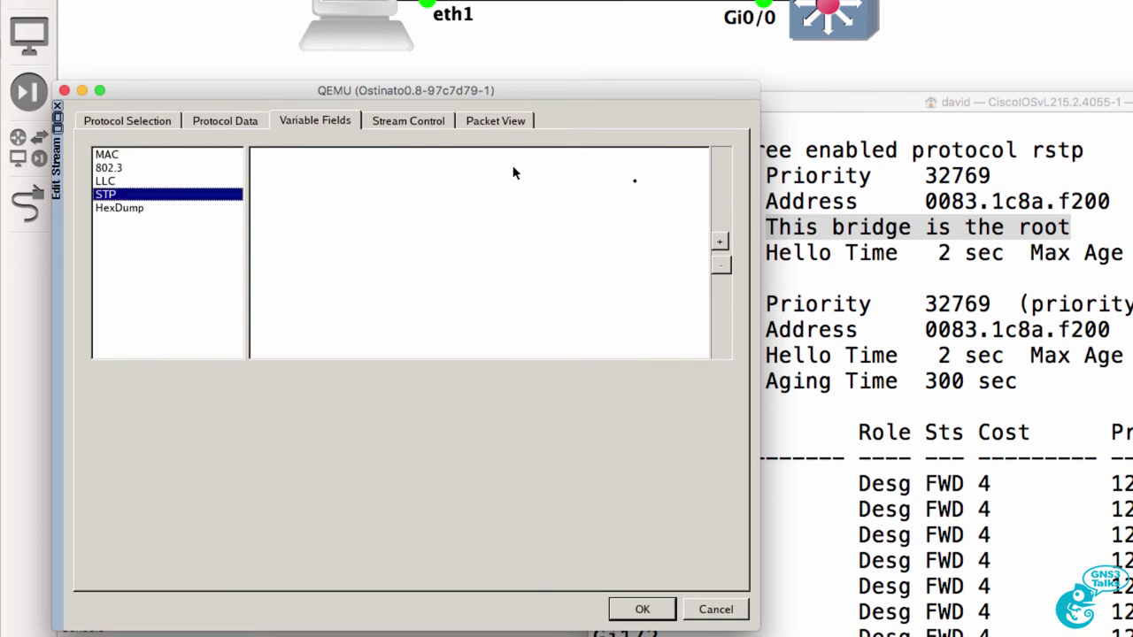
{"action": "left_click", "coordinate": [719, 241]}
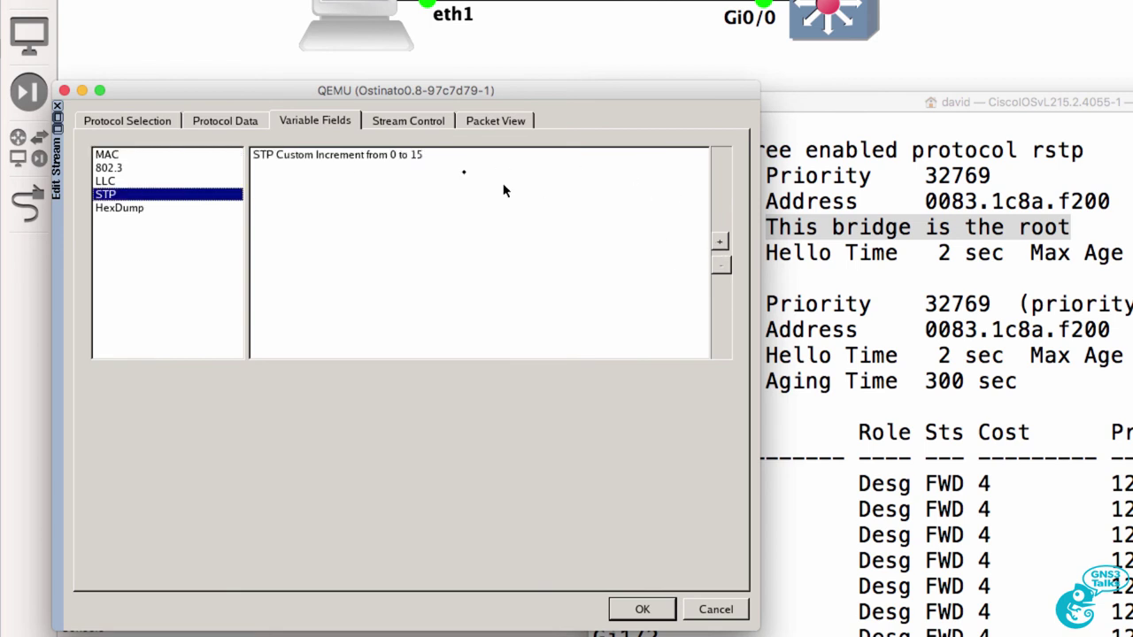
{"action": "left_click", "coordinate": [425, 164]}
{"action": "left_click", "coordinate": [262, 352]}
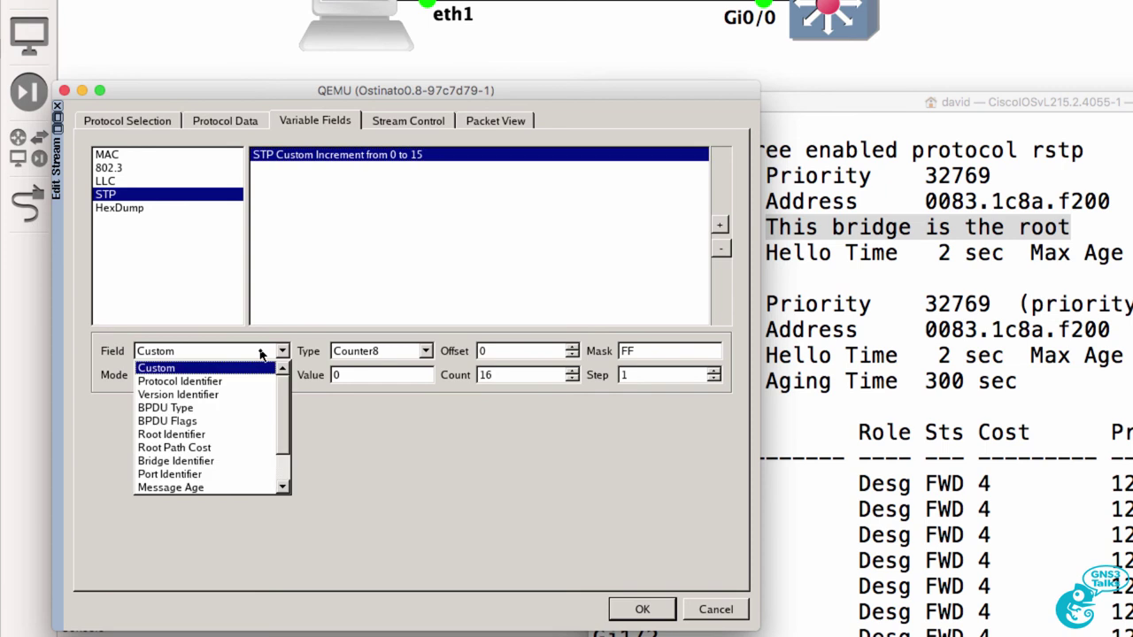
{"action": "left_click", "coordinate": [222, 421]}
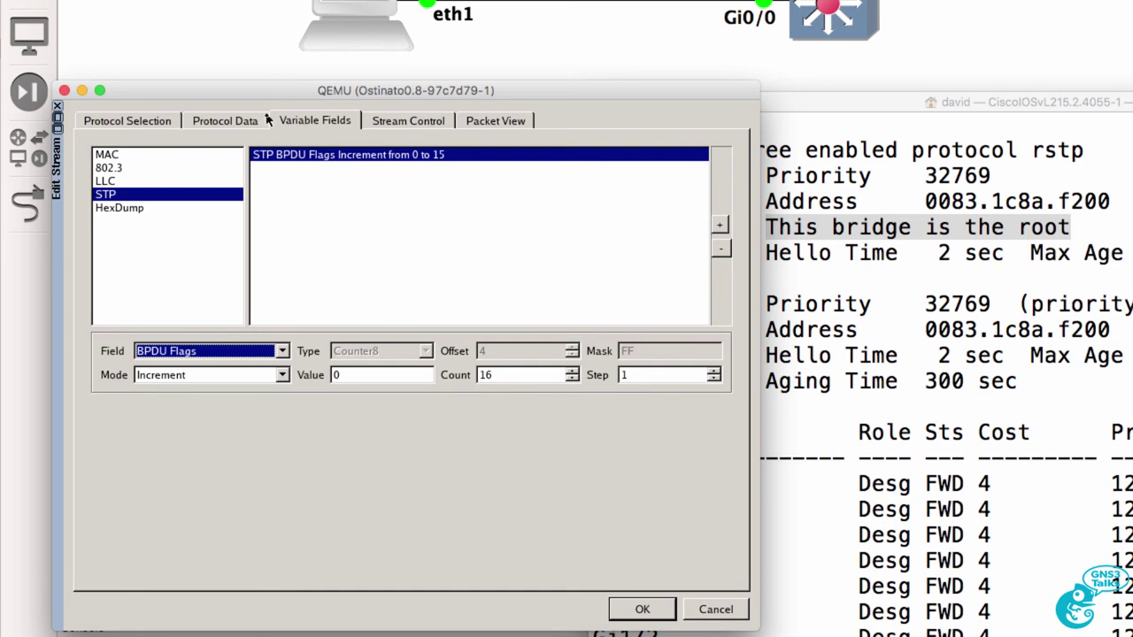
Set the stream to send 1000 packets.
{"action": "left_click", "coordinate": [408, 121]}
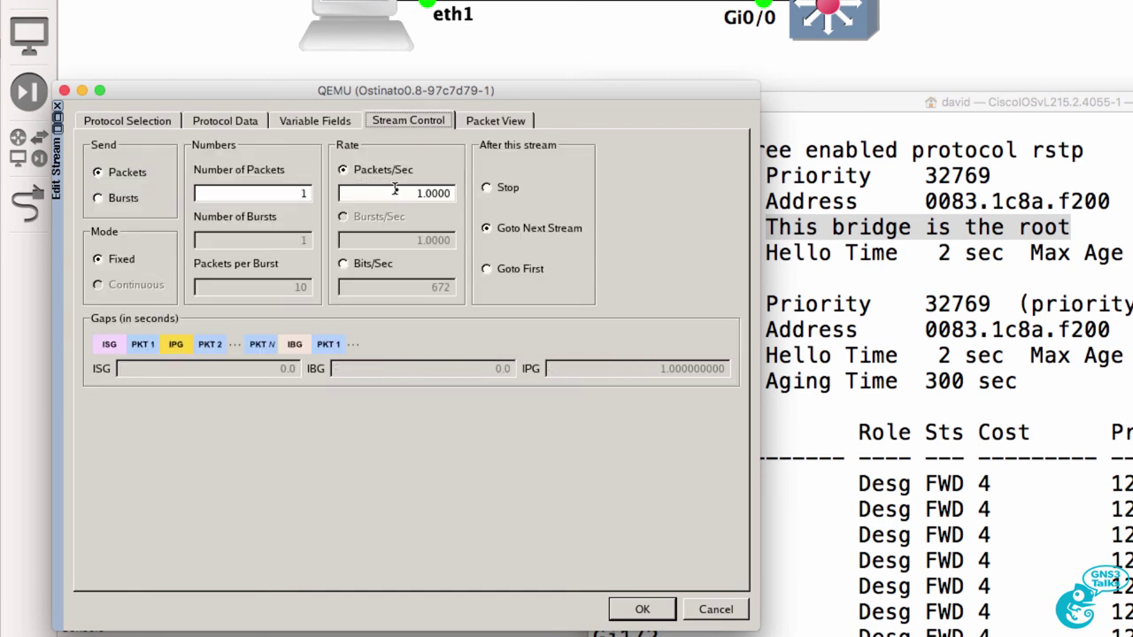
{"action": "left_click_drag", "start_coordinate": [281, 199], "coordinate": [350, 196]}
{"action": "type", "text": "1000"}
{"action": "key", "text": "Tab"}
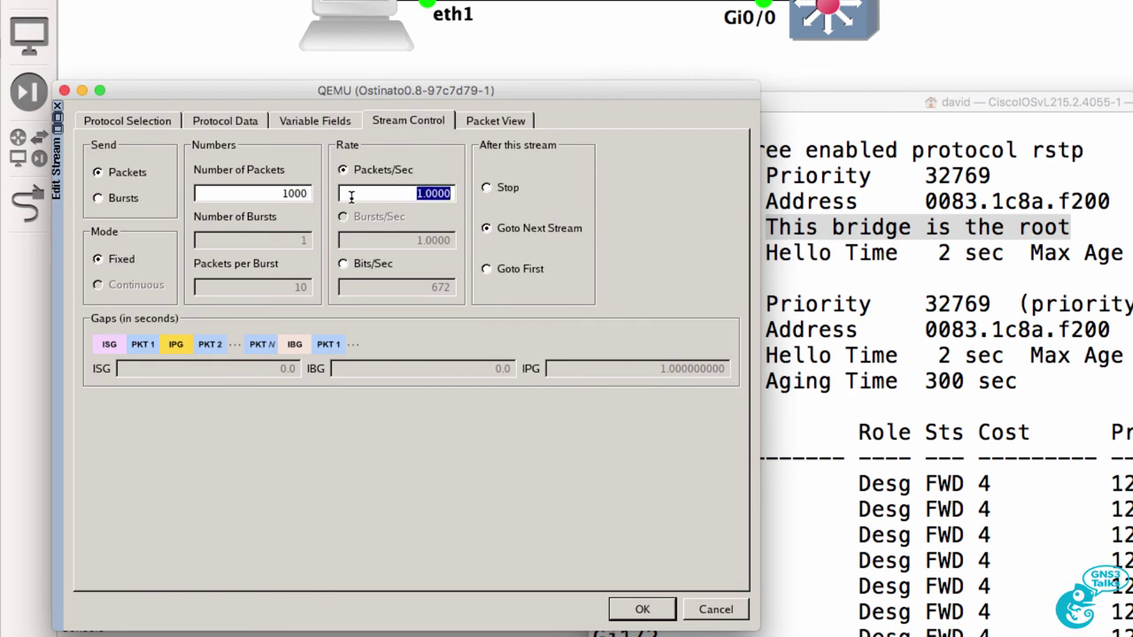
In Packet View, check the hex bytes of the MAC addresses, length, LLC and protocol identifier.
{"action": "left_click", "coordinate": [502, 125]}
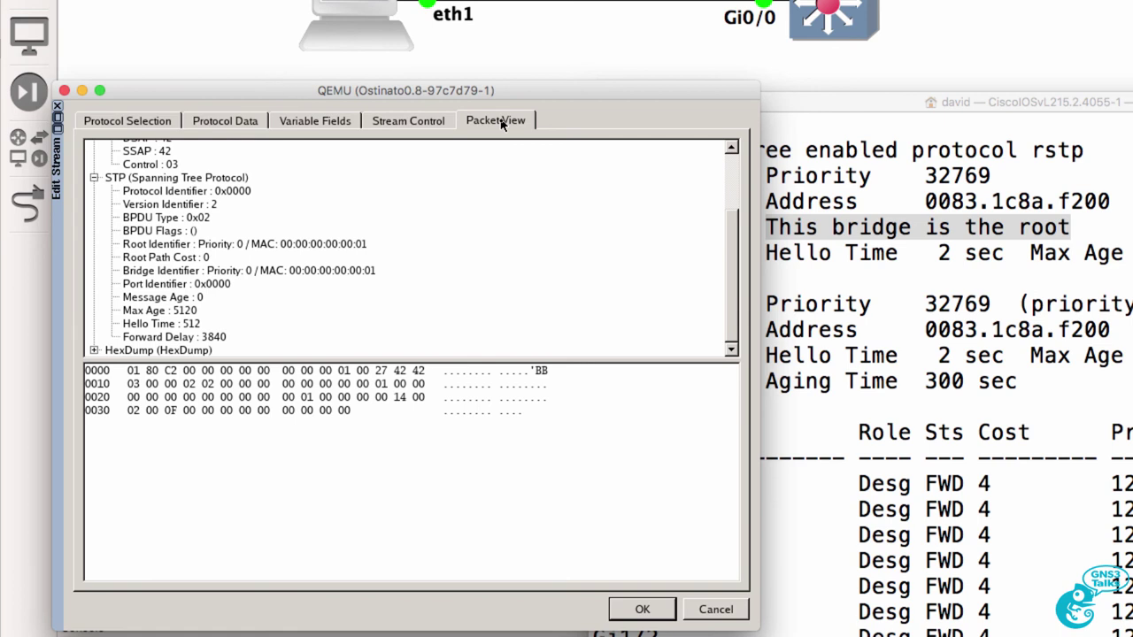
{"action": "scroll", "coordinate": [738, 186], "scroll_direction": "up", "scroll_amount": 3}
{"action": "left_click", "coordinate": [189, 149]}
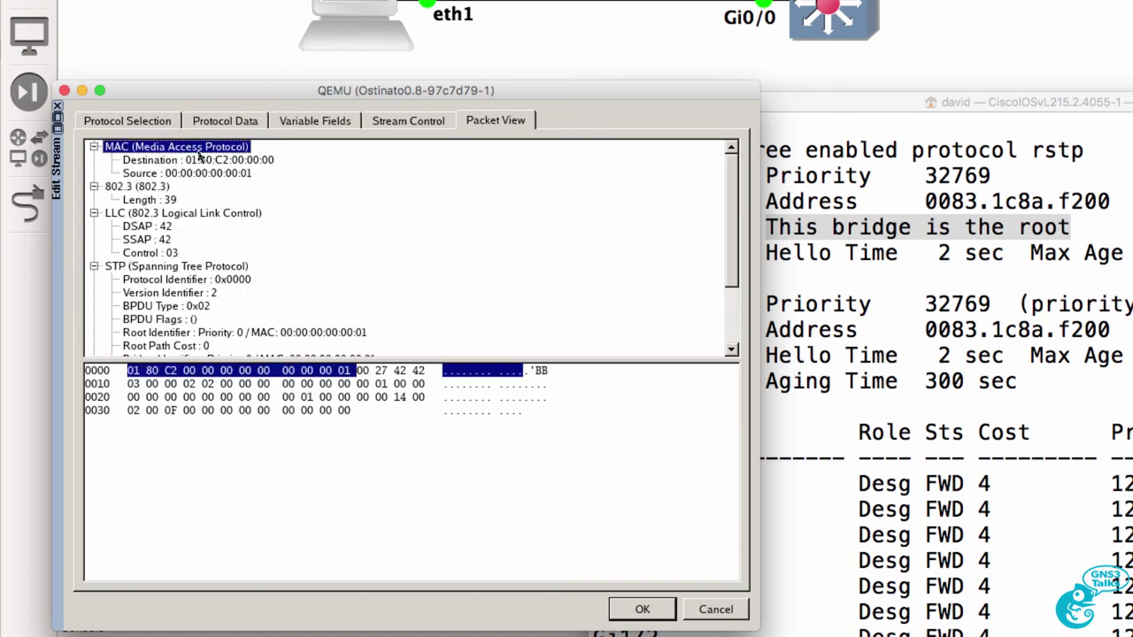
{"action": "left_click", "coordinate": [204, 162]}
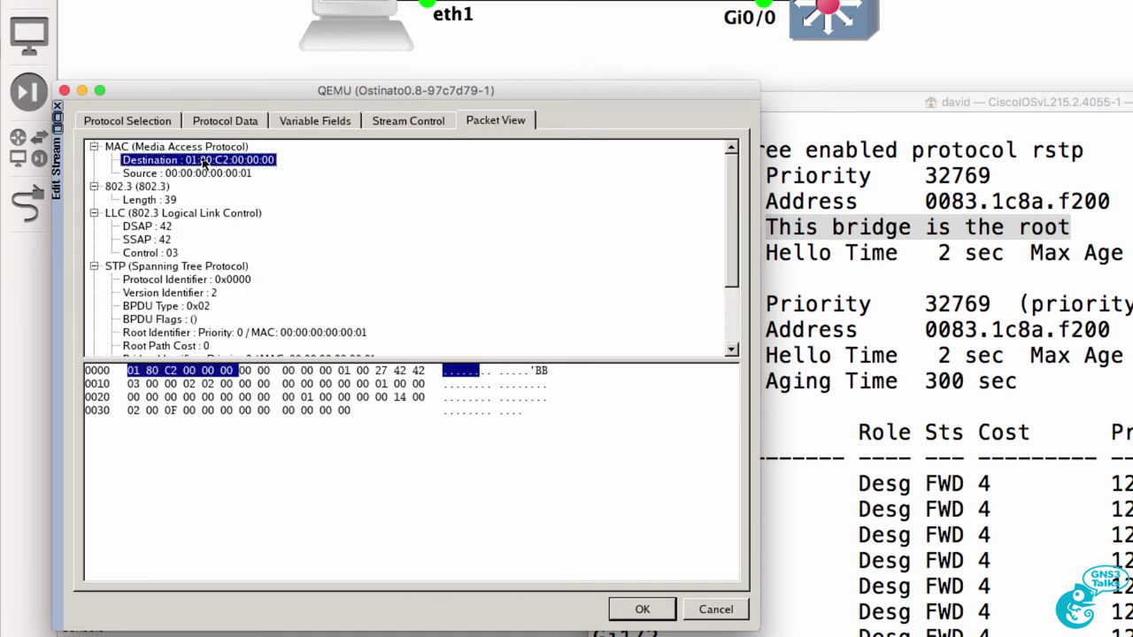
{"action": "left_click", "coordinate": [212, 174]}
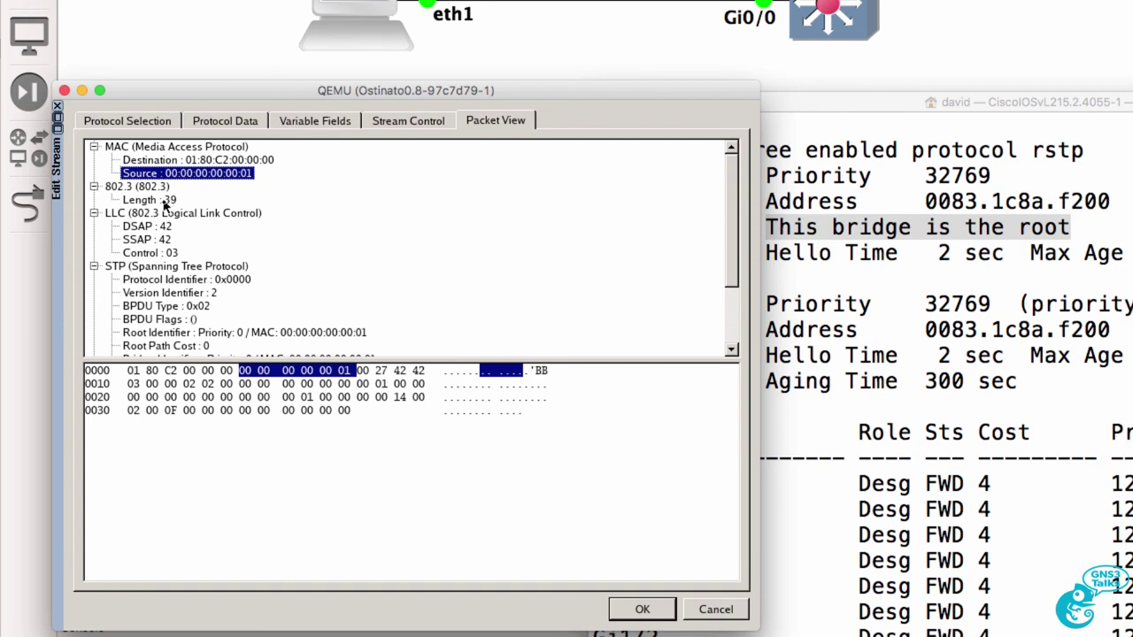
{"action": "left_click", "coordinate": [168, 200]}
{"action": "left_click", "coordinate": [202, 215]}
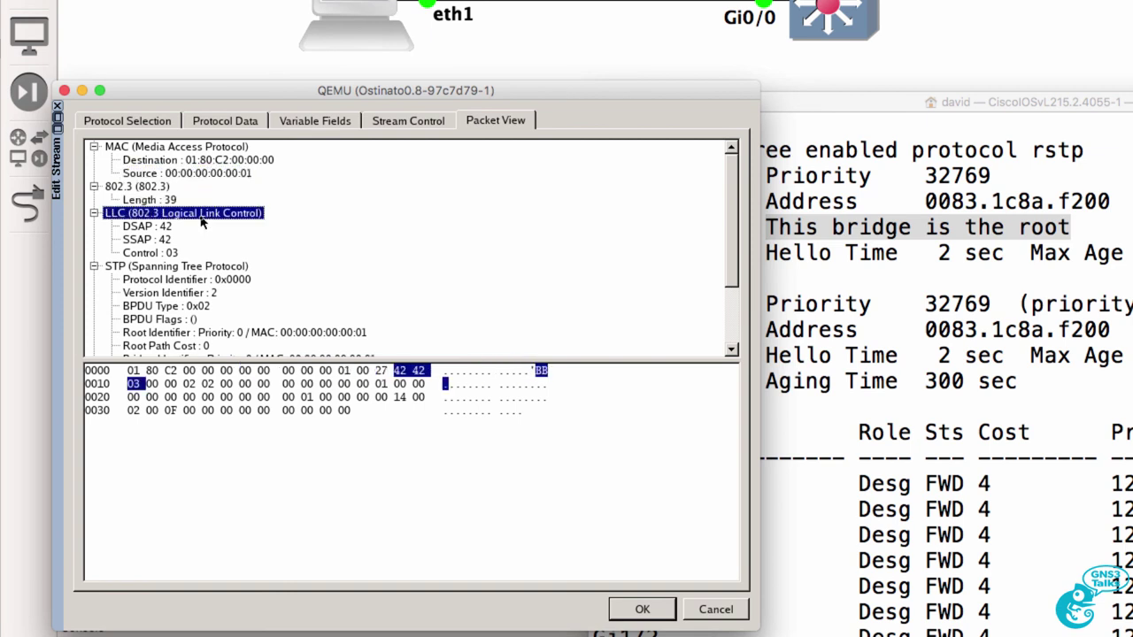
{"action": "left_click", "coordinate": [207, 281]}
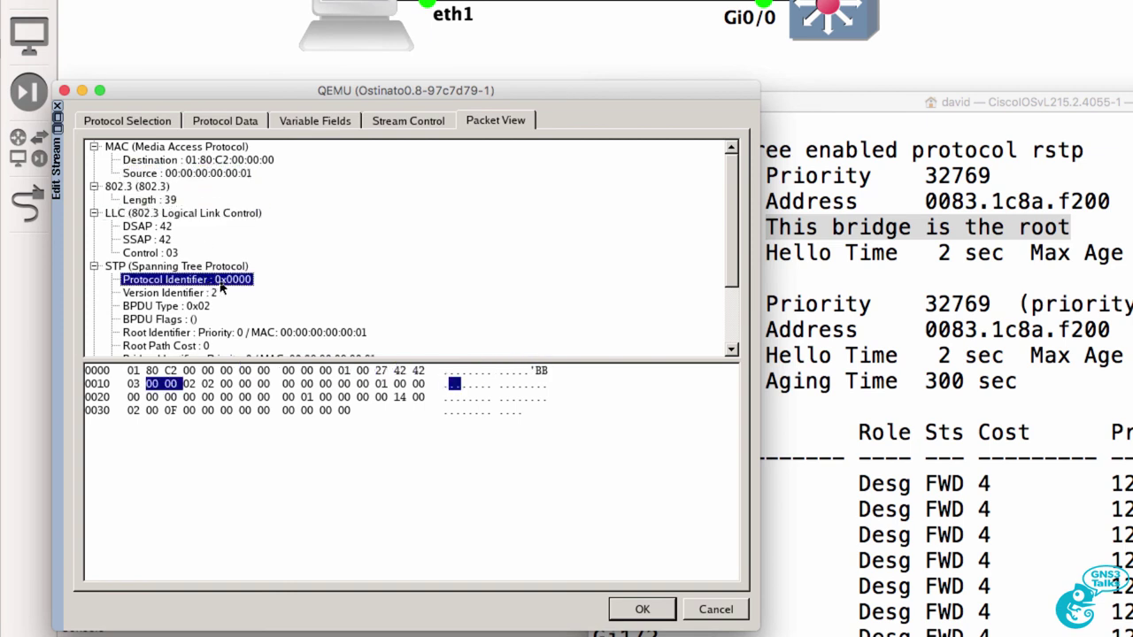
Verify the root, bridge and port identifier bytes, then save the stream with OK.
{"action": "scroll", "coordinate": [221, 288], "scroll_direction": "down", "scroll_amount": 2}
{"action": "left_click", "coordinate": [237, 260]}
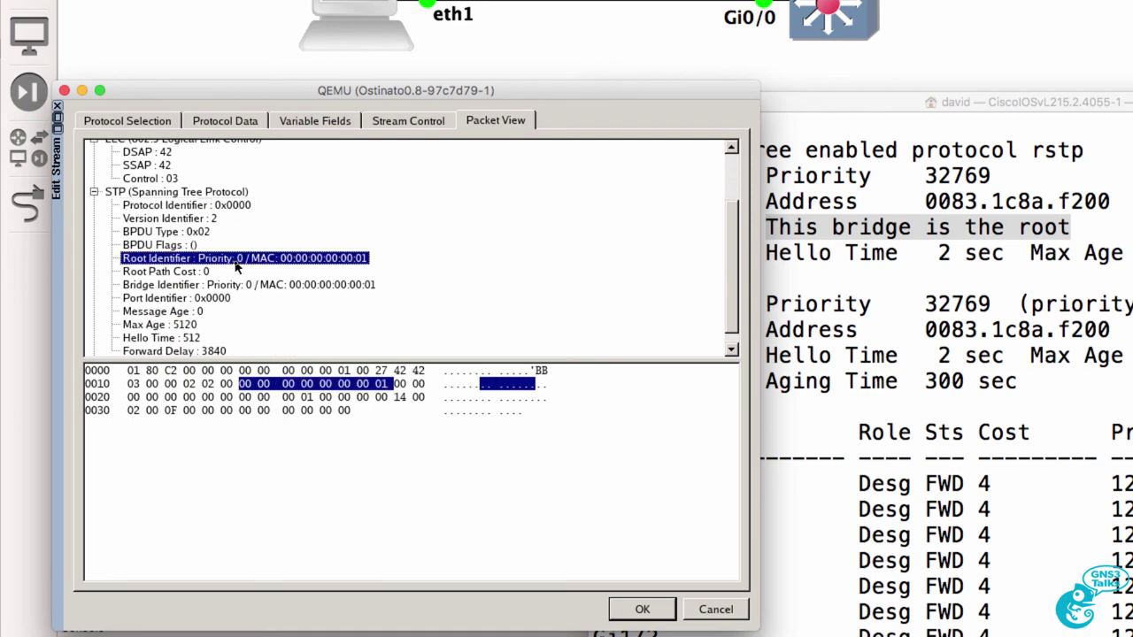
{"action": "left_click", "coordinate": [267, 299]}
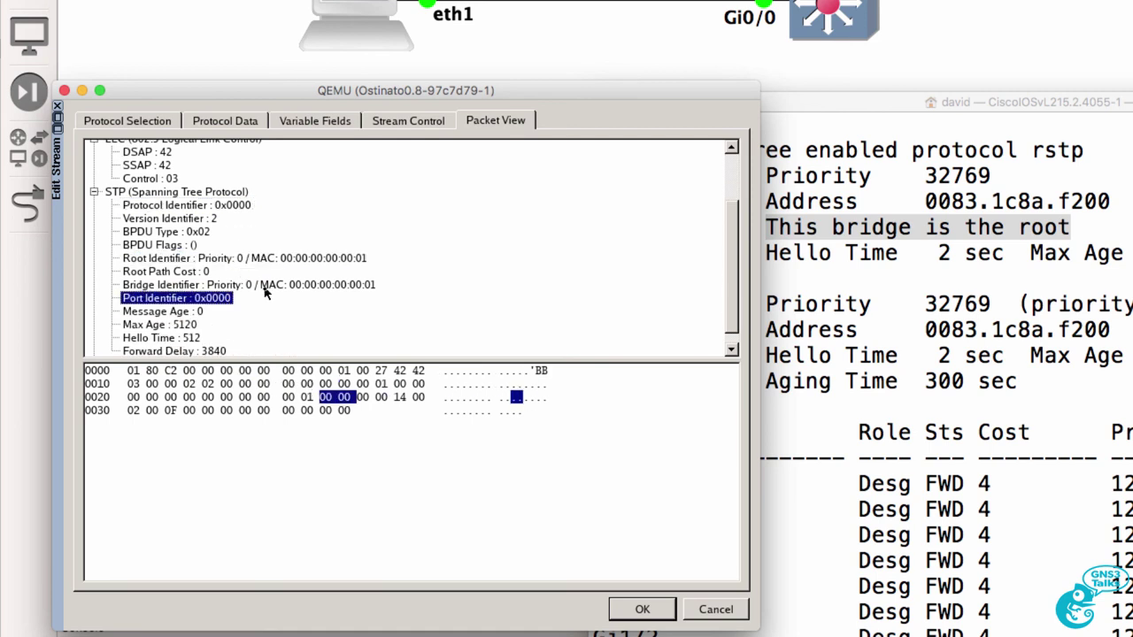
{"action": "left_click", "coordinate": [265, 287]}
{"action": "scroll", "coordinate": [266, 296], "scroll_direction": "down", "scroll_amount": 1}
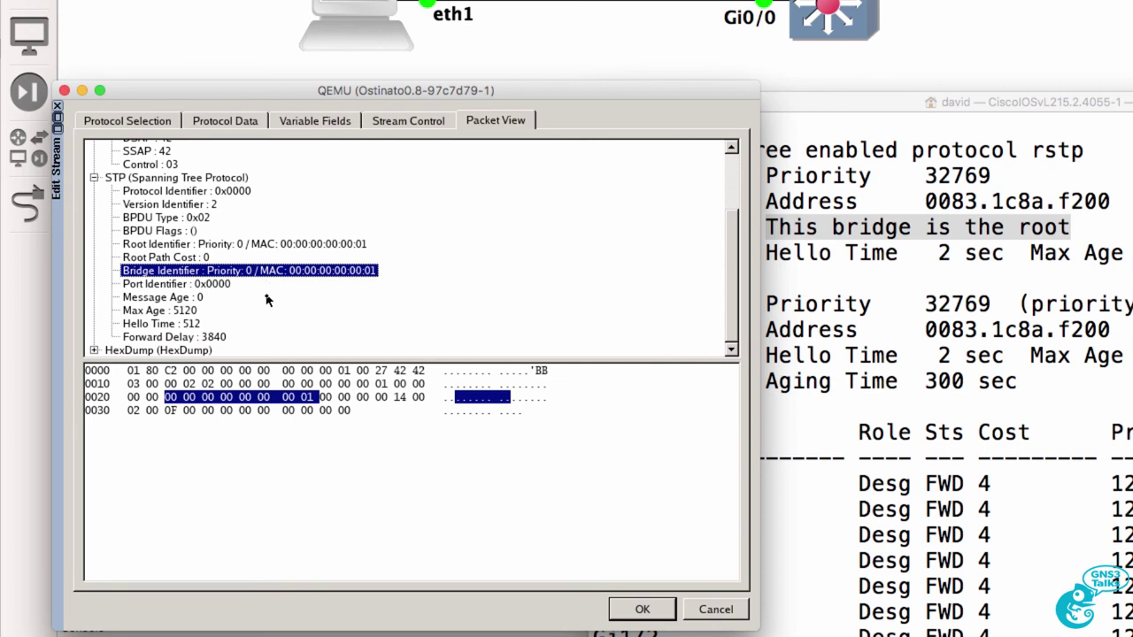
{"action": "left_click", "coordinate": [204, 285]}
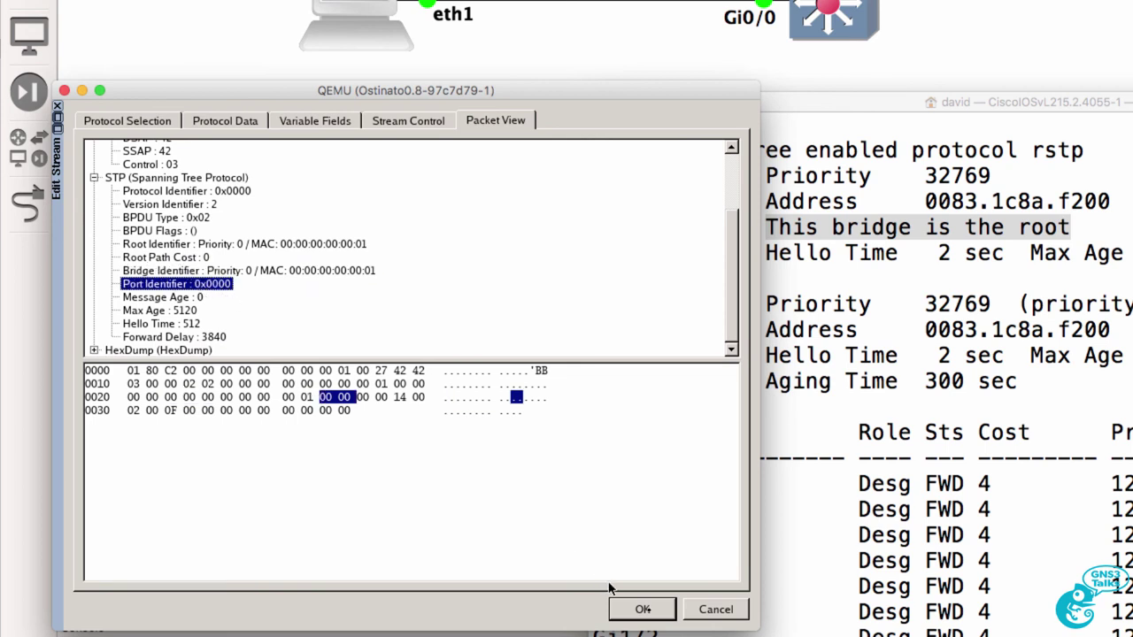
{"action": "left_click", "coordinate": [643, 609]}
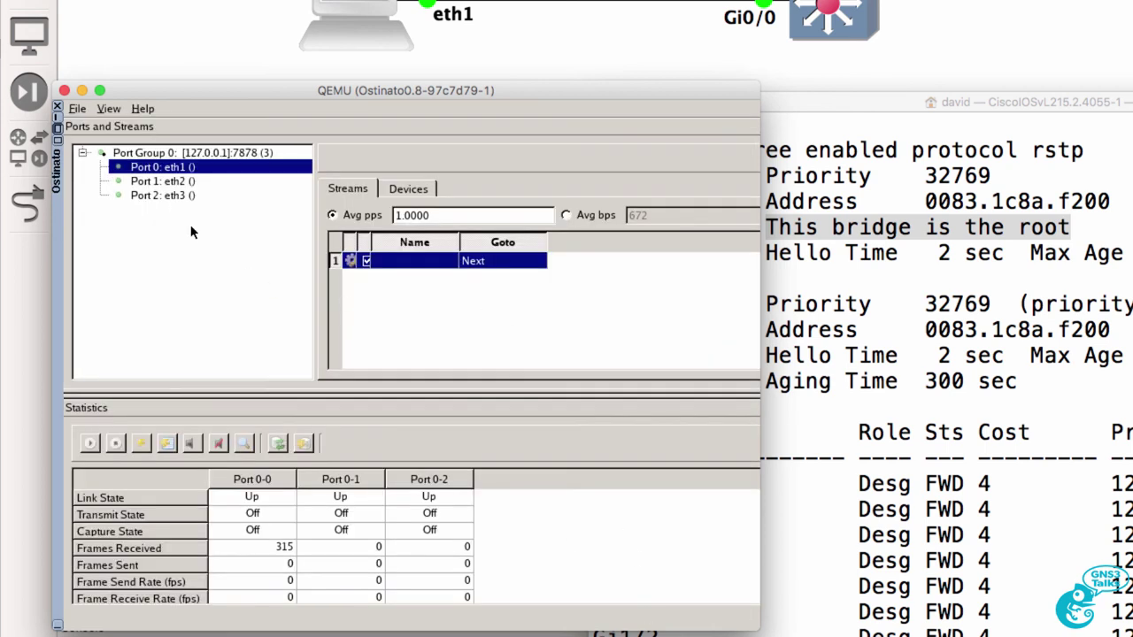
Apply the stream to port 0-0 and confirm via 'sh spanning-tree' that S1 still reports itself root.
{"action": "left_click", "coordinate": [705, 159]}
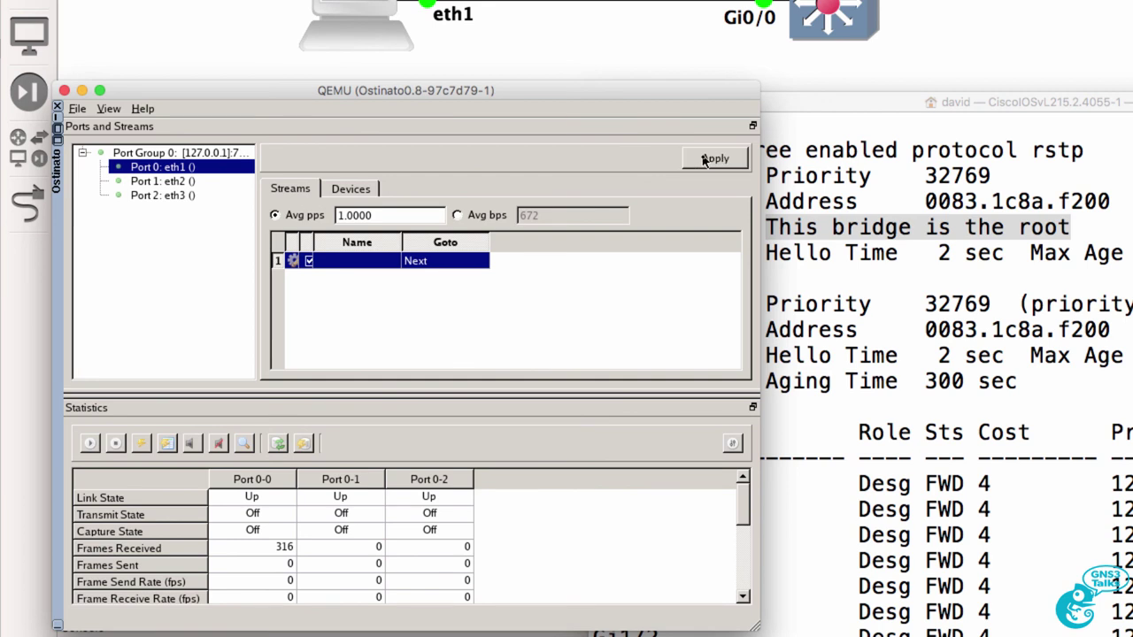
{"action": "left_click", "coordinate": [262, 478]}
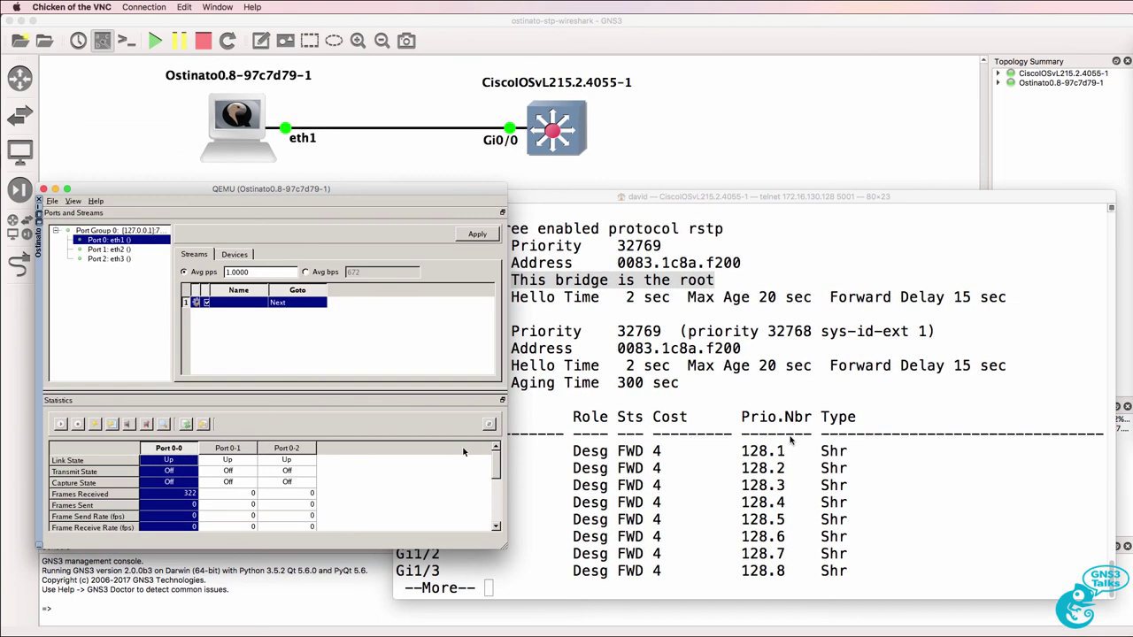
{"action": "left_click", "coordinate": [880, 443]}
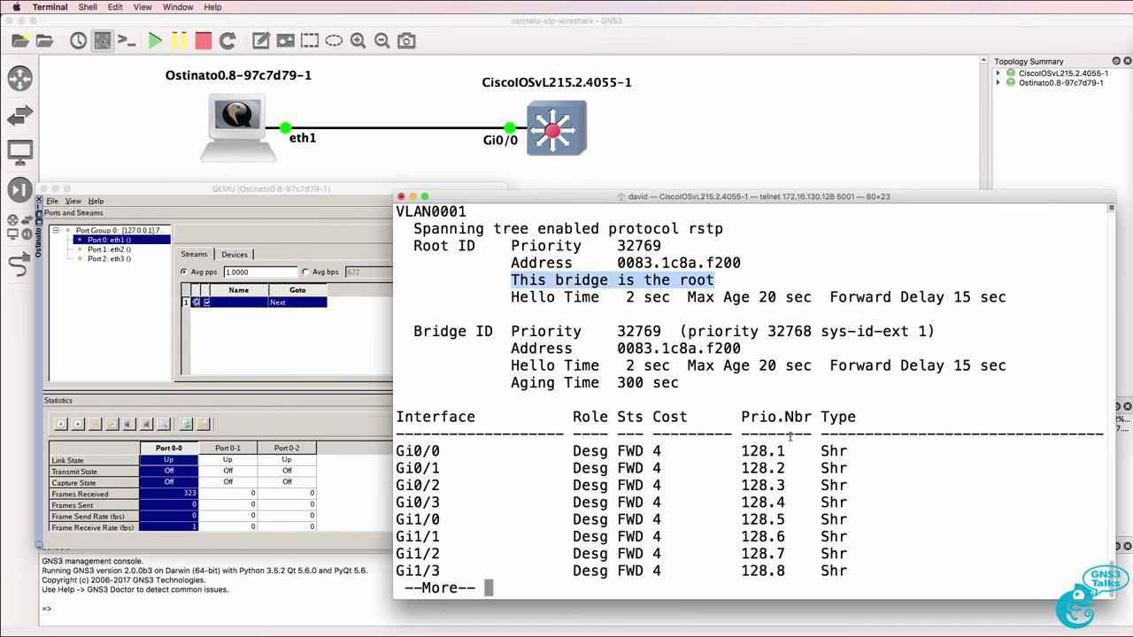
{"action": "key", "text": "space"}
{"action": "type", "text": "sh spanning-tree"}
{"action": "key", "text": "Return"}
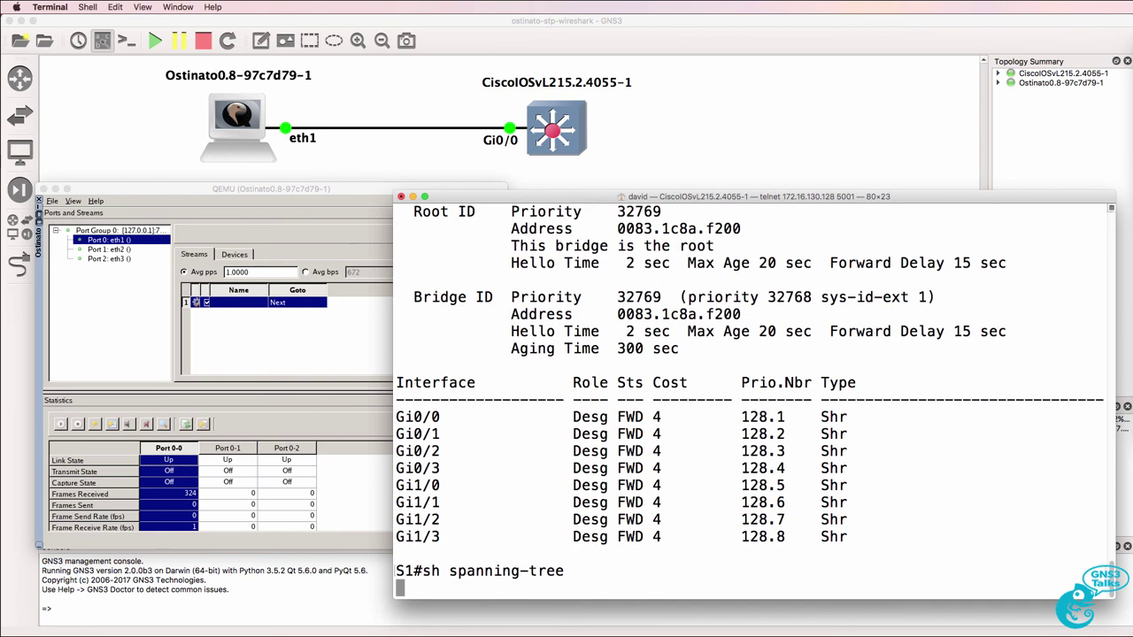
{"action": "left_click_drag", "start_coordinate": [755, 282], "coordinate": [493, 286]}
{"action": "left_click", "coordinate": [82, 417]}
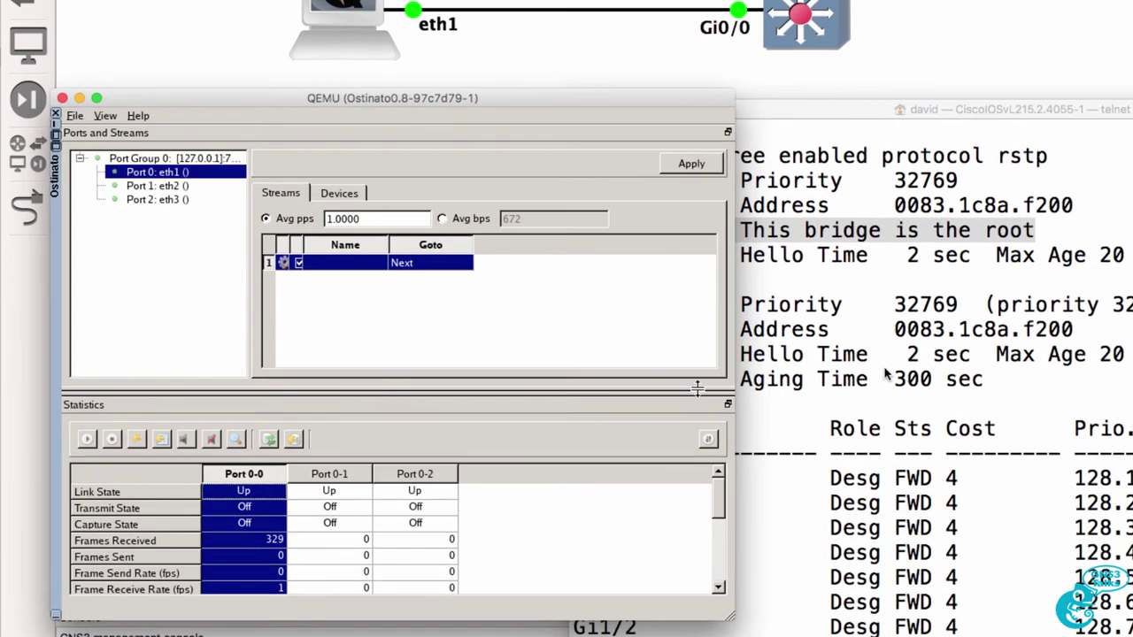
Rerun 'sh spanning-tree' on the switch console after the BPDUs are sent.
{"action": "left_click", "coordinate": [610, 374]}
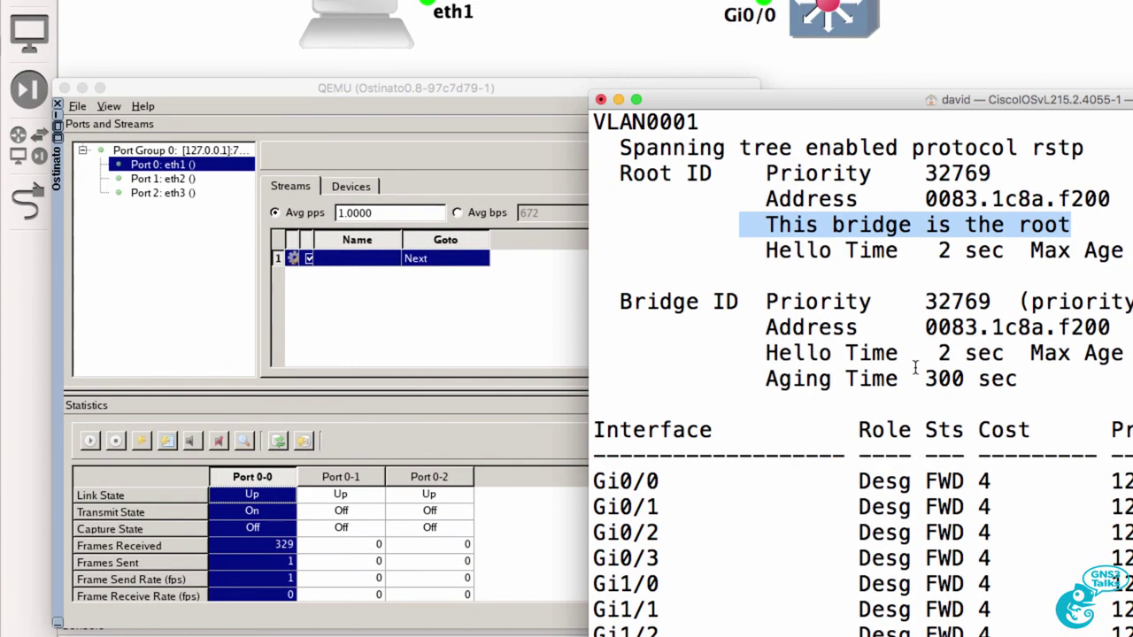
{"action": "left_click", "coordinate": [297, 562]}
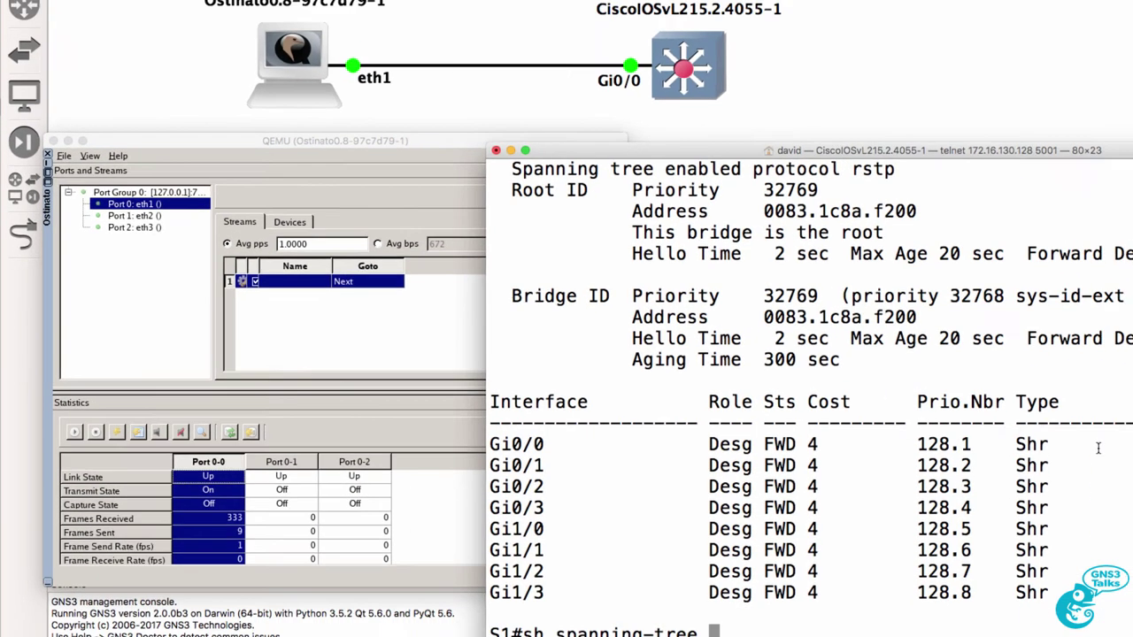
{"action": "key", "text": "Return"}
{"action": "key", "text": "Up"}
{"action": "key", "text": "Up"}
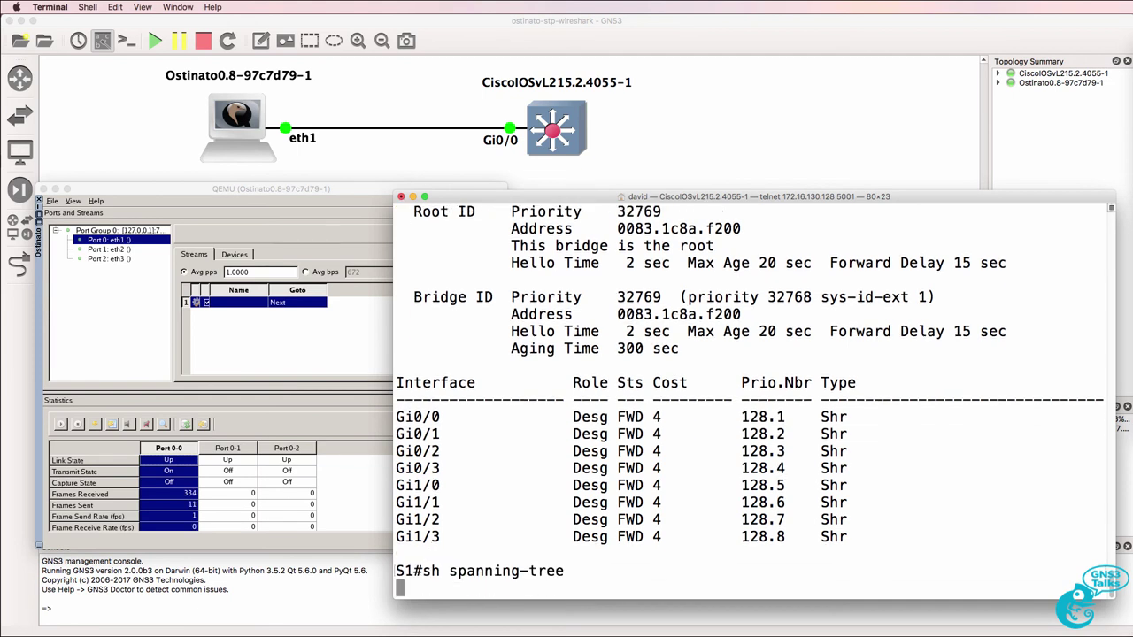
{"action": "key", "text": "Return"}
{"action": "key", "text": "Up"}
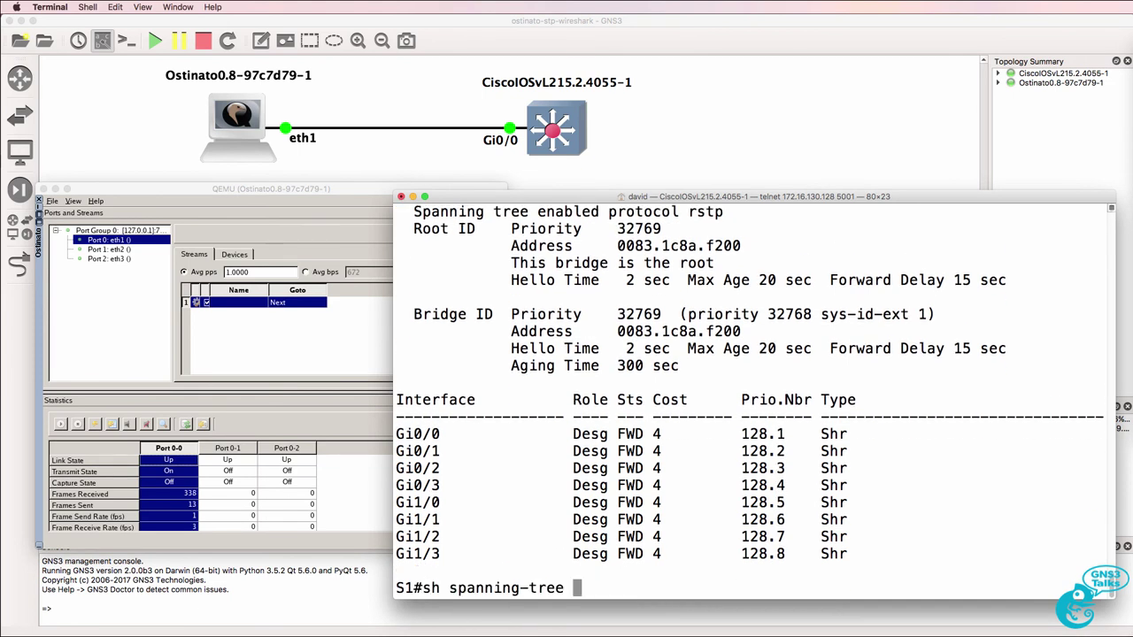
{"action": "key", "text": "Return"}
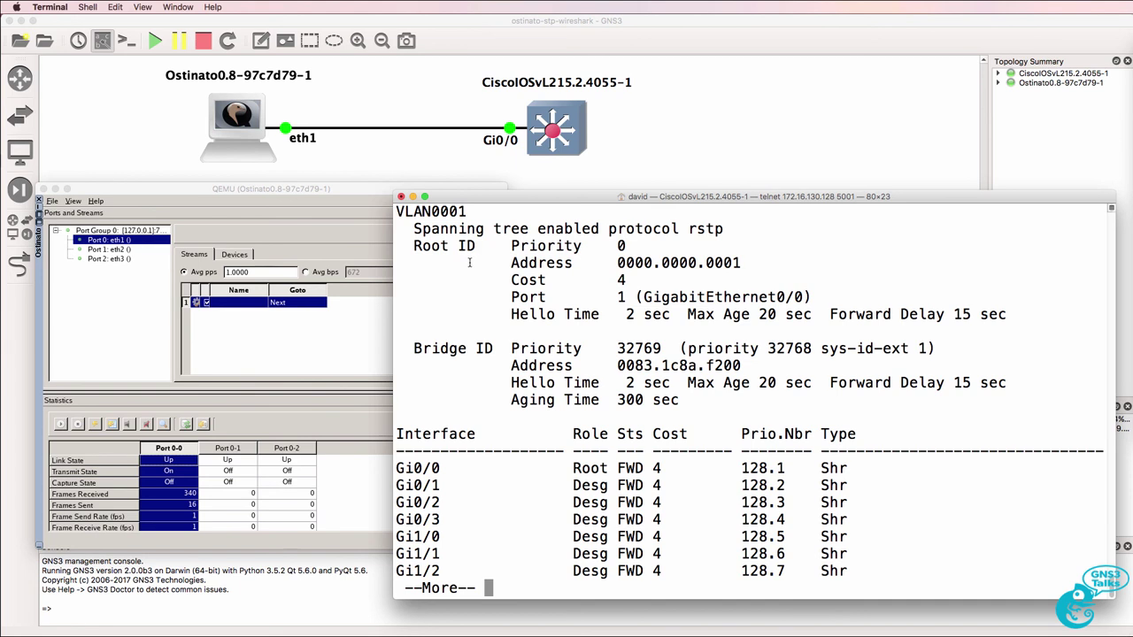
Compare the new root 0000.0000.0001, priority 0, cost 4 via Gi0/0 against the old output.
{"action": "left_click_drag", "start_coordinate": [475, 262], "coordinate": [765, 272]}
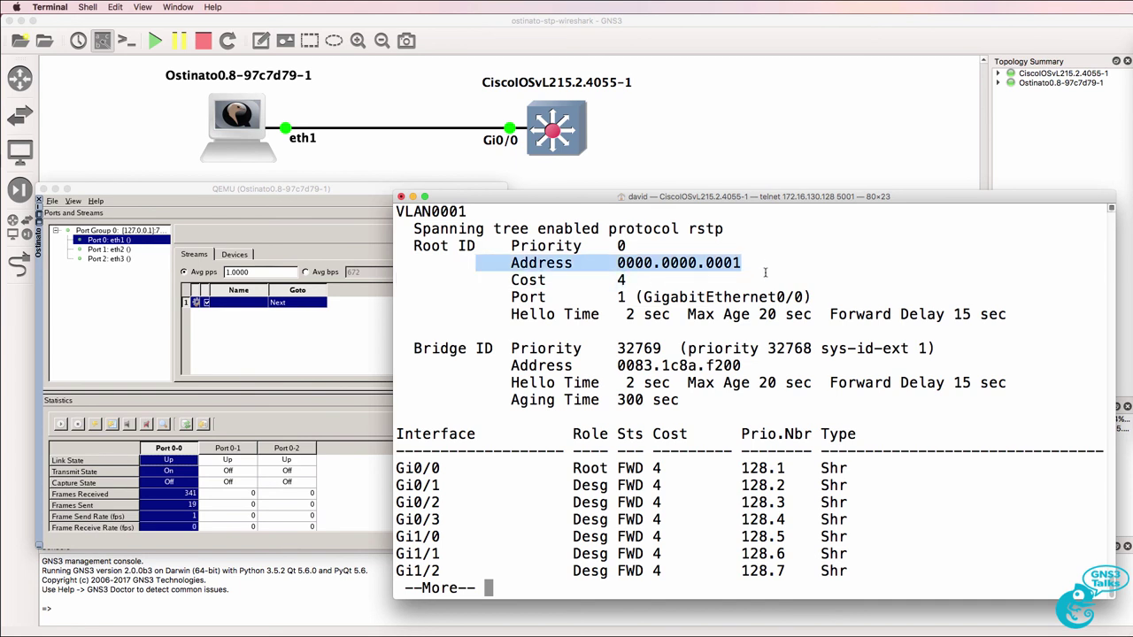
{"action": "scroll", "coordinate": [766, 272], "scroll_direction": "up", "scroll_amount": 10}
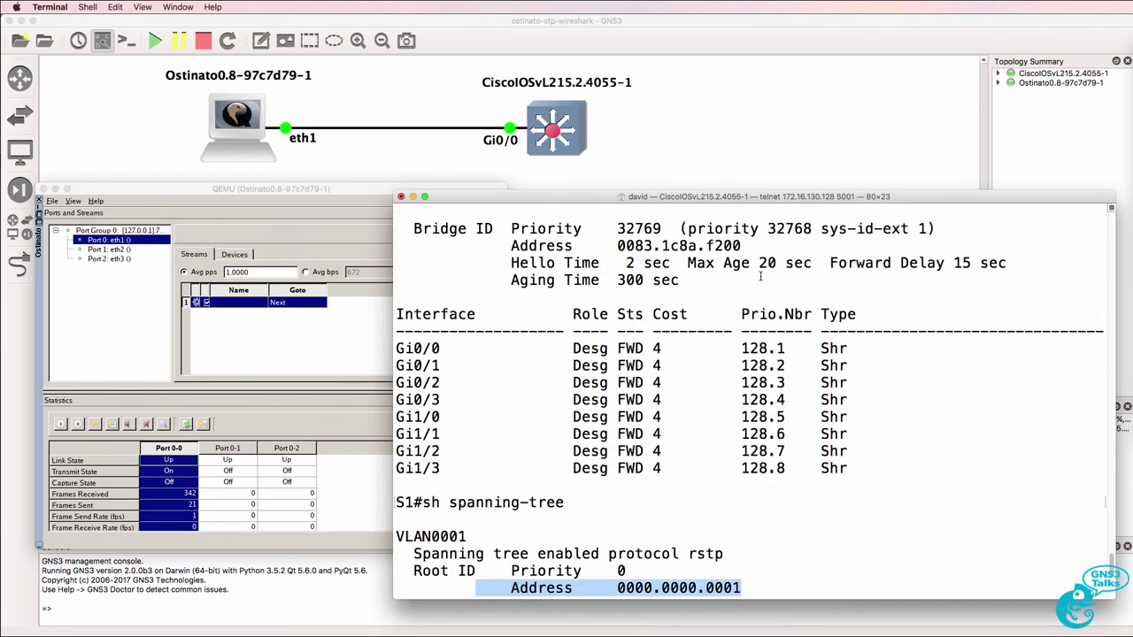
{"action": "left_click_drag", "start_coordinate": [508, 298], "coordinate": [782, 296]}
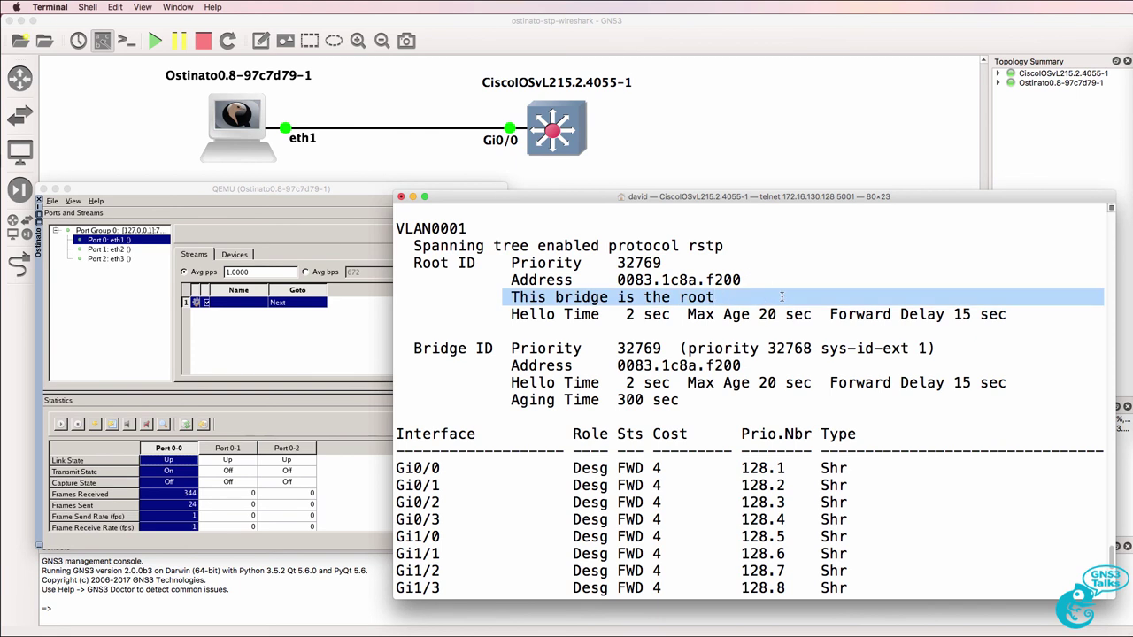
{"action": "scroll", "coordinate": [772, 309], "scroll_direction": "down", "scroll_amount": 10}
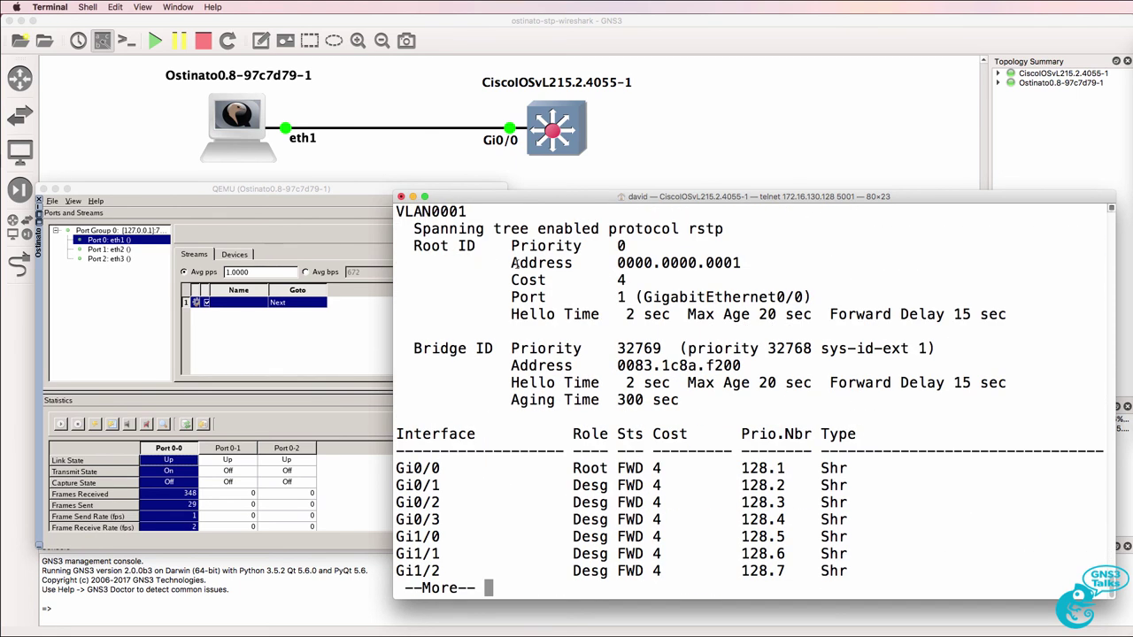
{"action": "left_click_drag", "start_coordinate": [513, 263], "coordinate": [951, 314]}
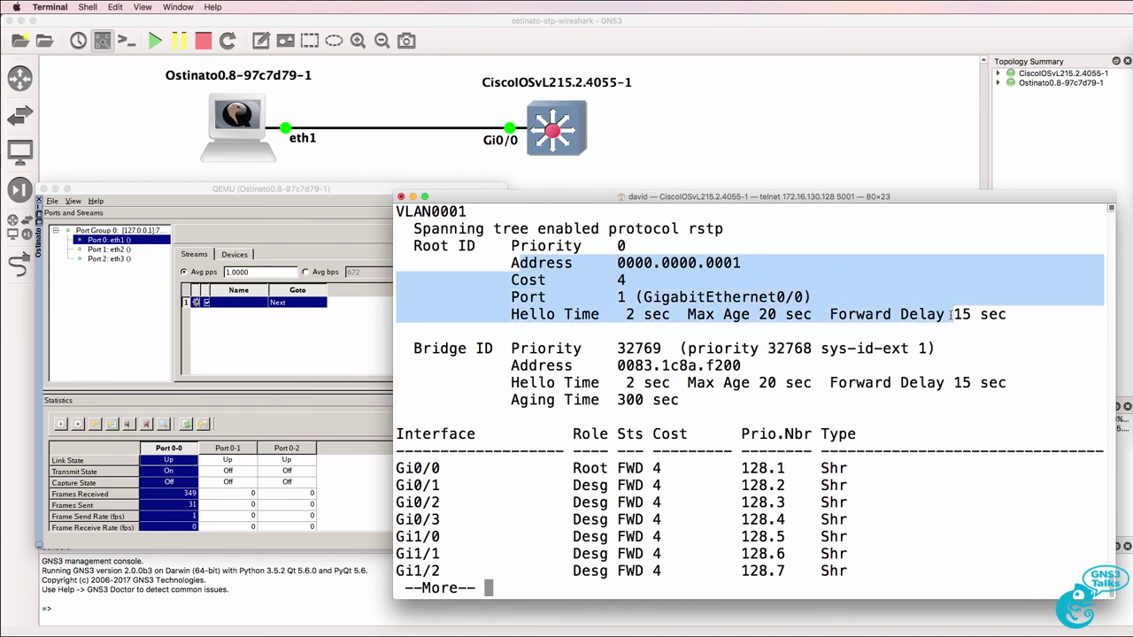
{"action": "left_click", "coordinate": [866, 292]}
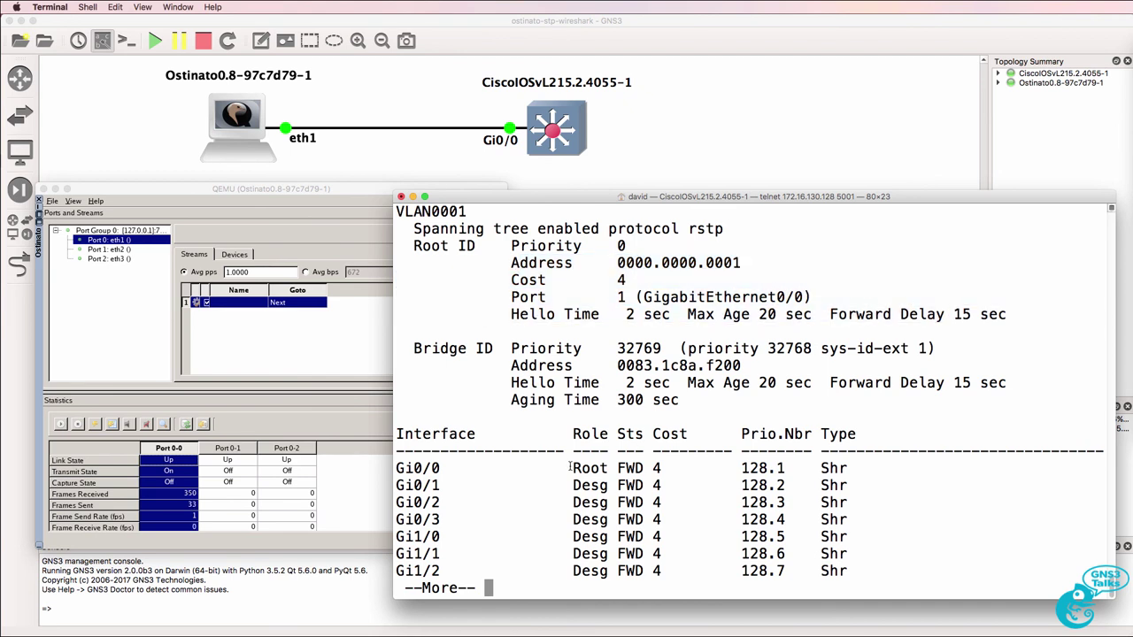
{"action": "left_click_drag", "start_coordinate": [570, 468], "coordinate": [609, 460]}
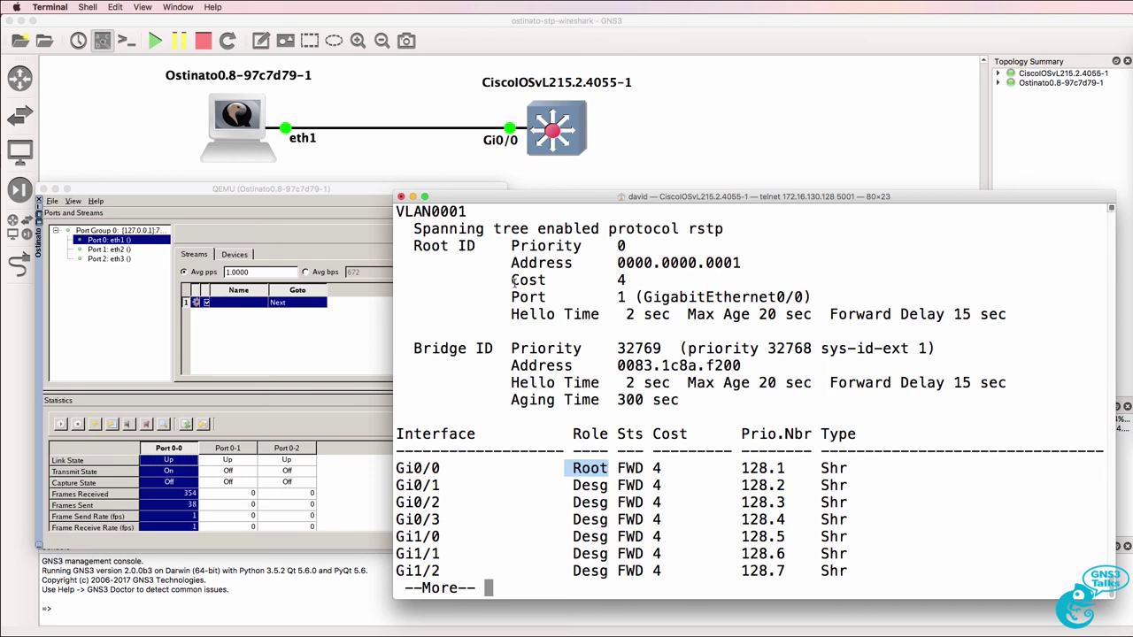
{"action": "left_click_drag", "start_coordinate": [512, 280], "coordinate": [657, 285]}
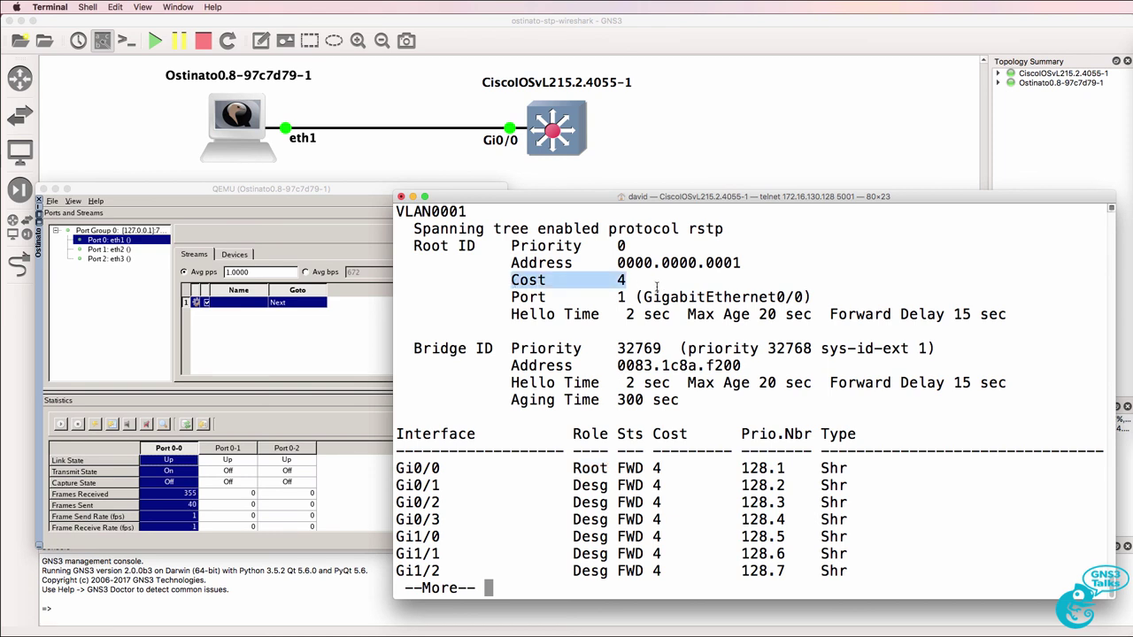
{"action": "left_click_drag", "start_coordinate": [500, 299], "coordinate": [824, 297]}
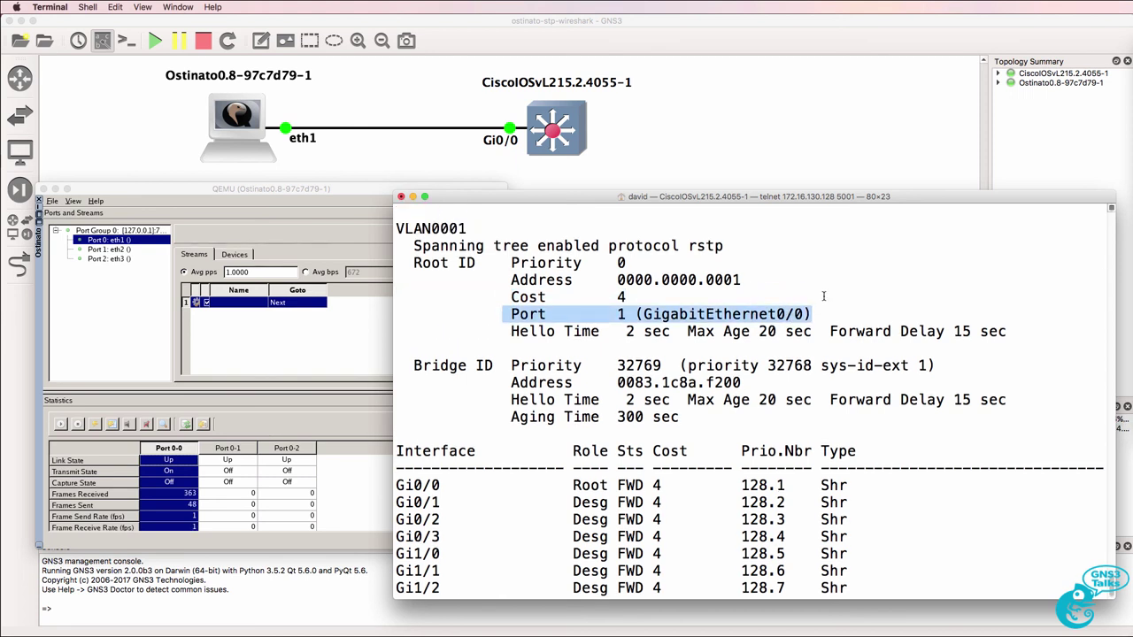
{"action": "scroll", "coordinate": [824, 296], "scroll_direction": "up", "scroll_amount": 5}
{"action": "scroll", "coordinate": [823, 296], "scroll_direction": "down", "scroll_amount": 5}
{"action": "scroll", "coordinate": [821, 297], "scroll_direction": "up", "scroll_amount": 6}
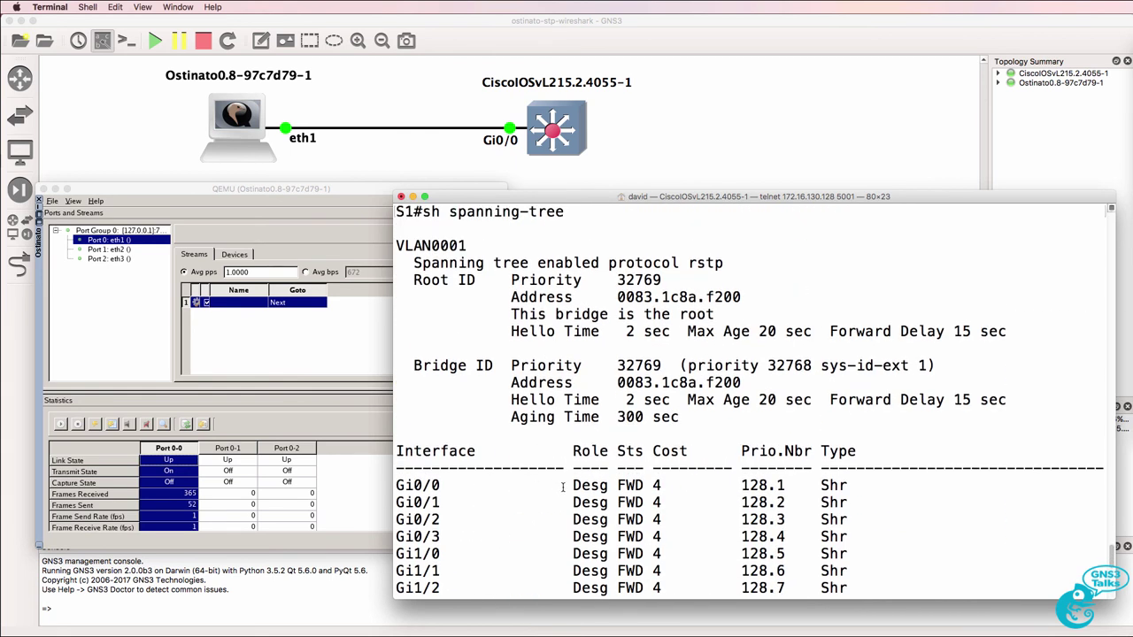
{"action": "left_click_drag", "start_coordinate": [564, 483], "coordinate": [679, 564]}
{"action": "scroll", "coordinate": [677, 557], "scroll_direction": "down", "scroll_amount": 6}
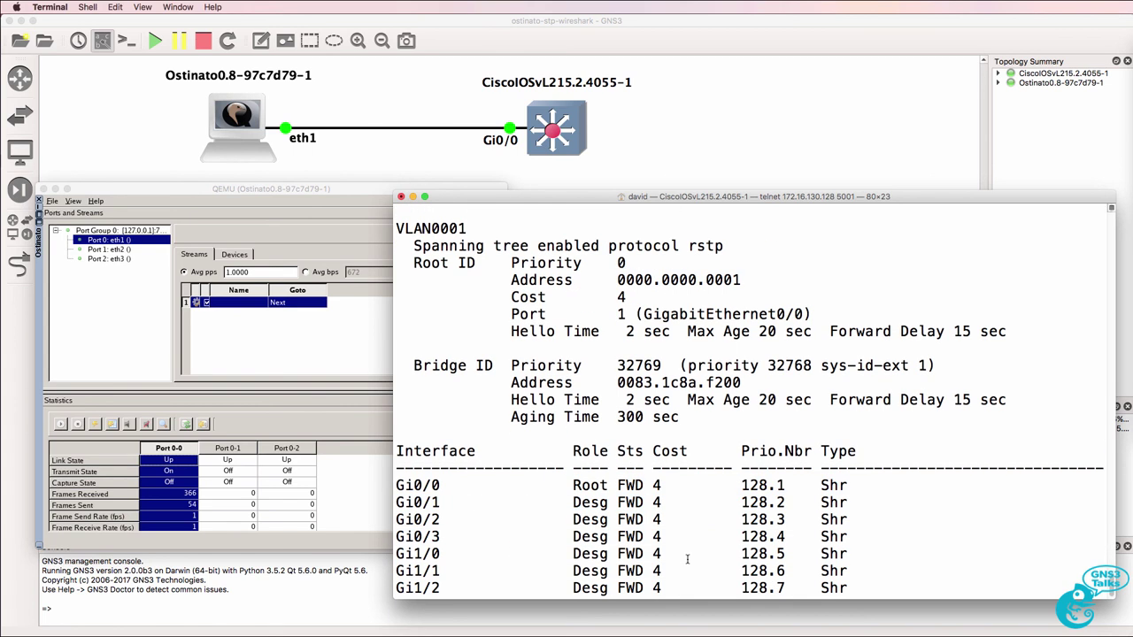
{"action": "left_click_drag", "start_coordinate": [571, 462], "coordinate": [704, 467]}
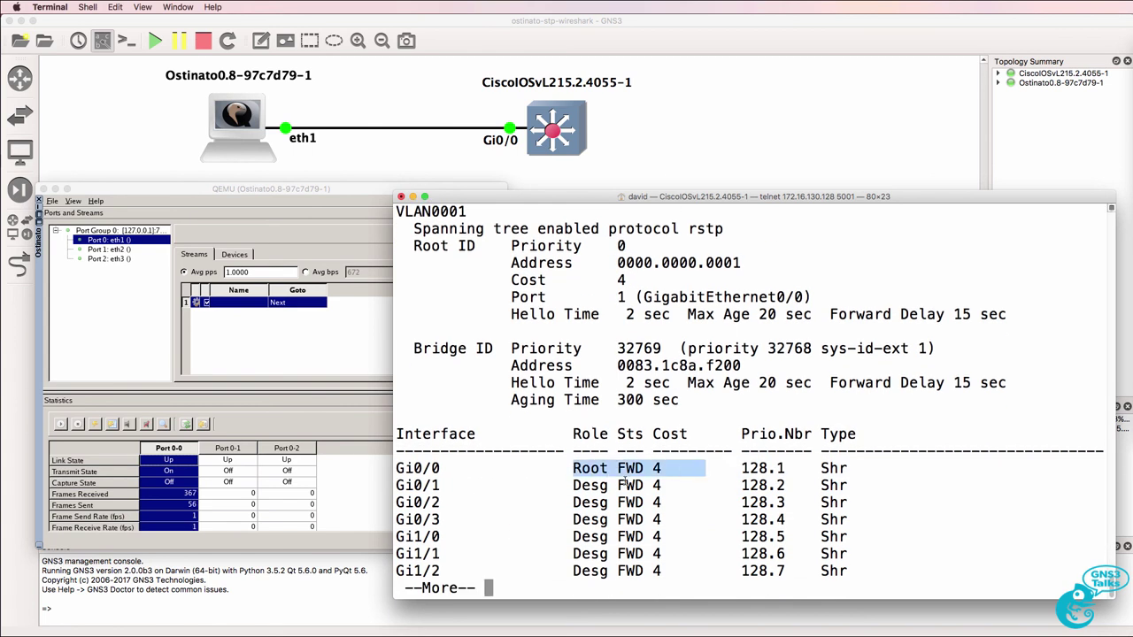
{"action": "left_click_drag", "start_coordinate": [620, 483], "coordinate": [672, 541]}
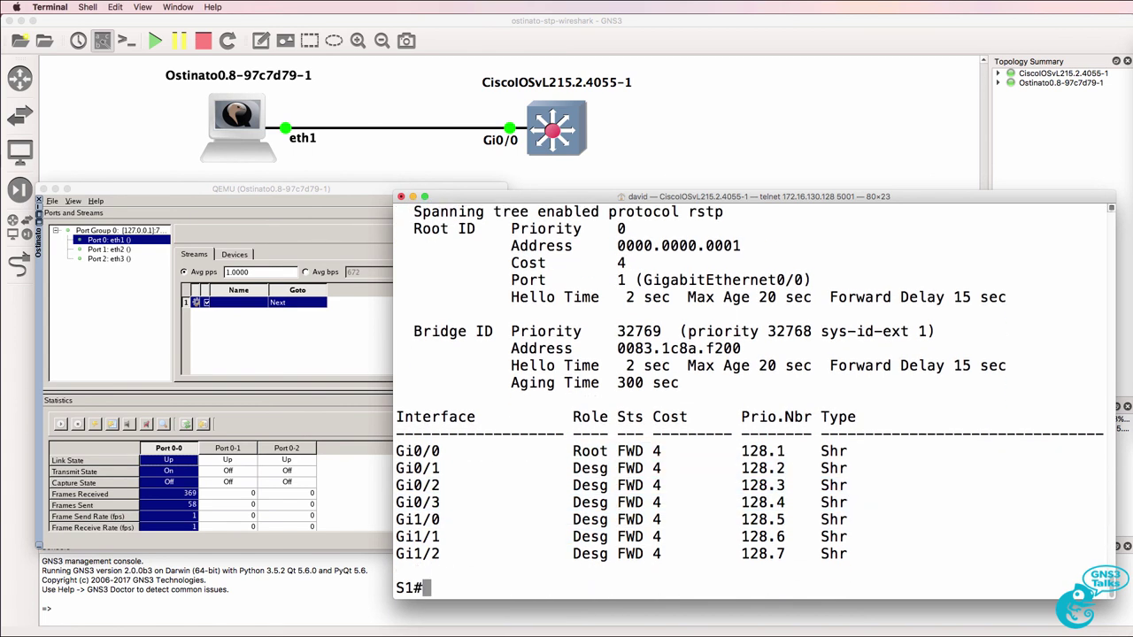
{"action": "left_click", "coordinate": [257, 229]}
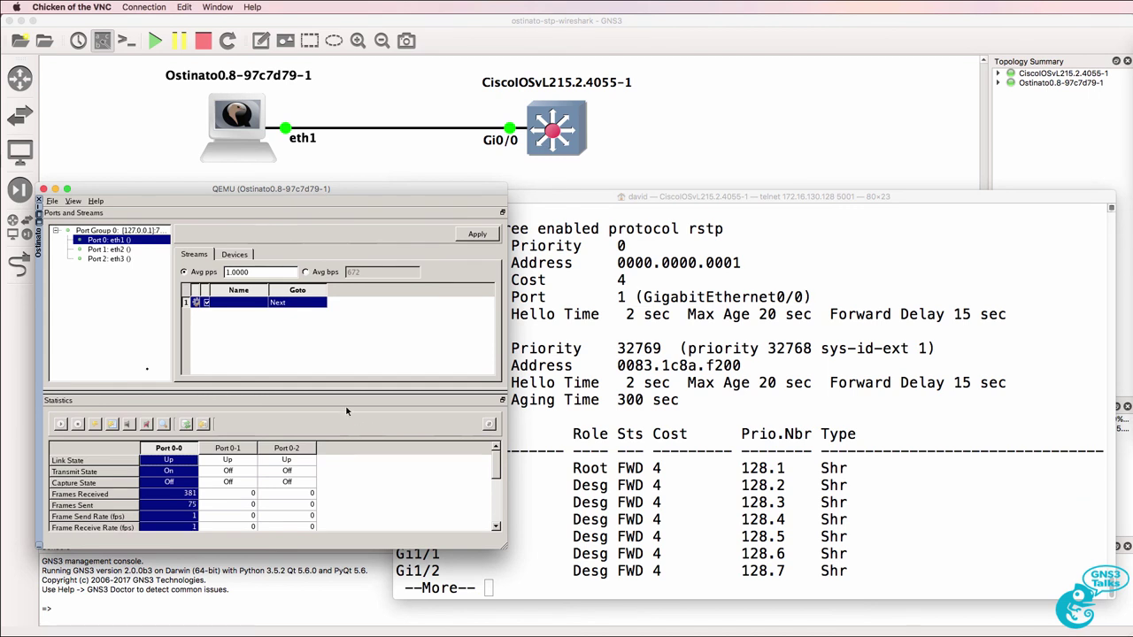
{"action": "left_click", "coordinate": [193, 304]}
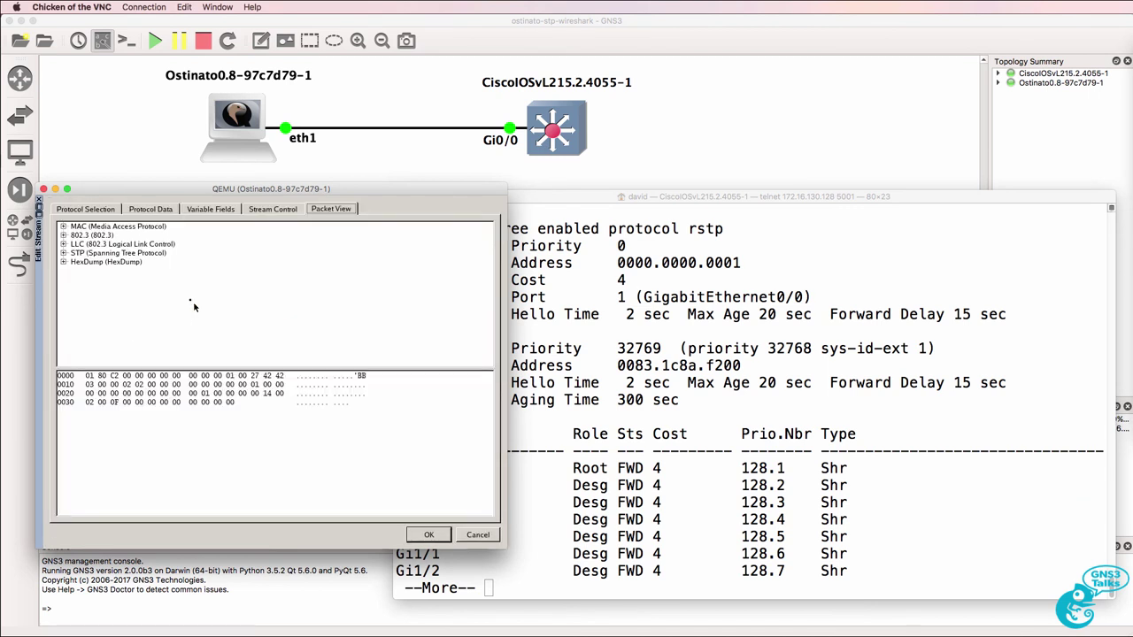
{"action": "left_click", "coordinate": [148, 210]}
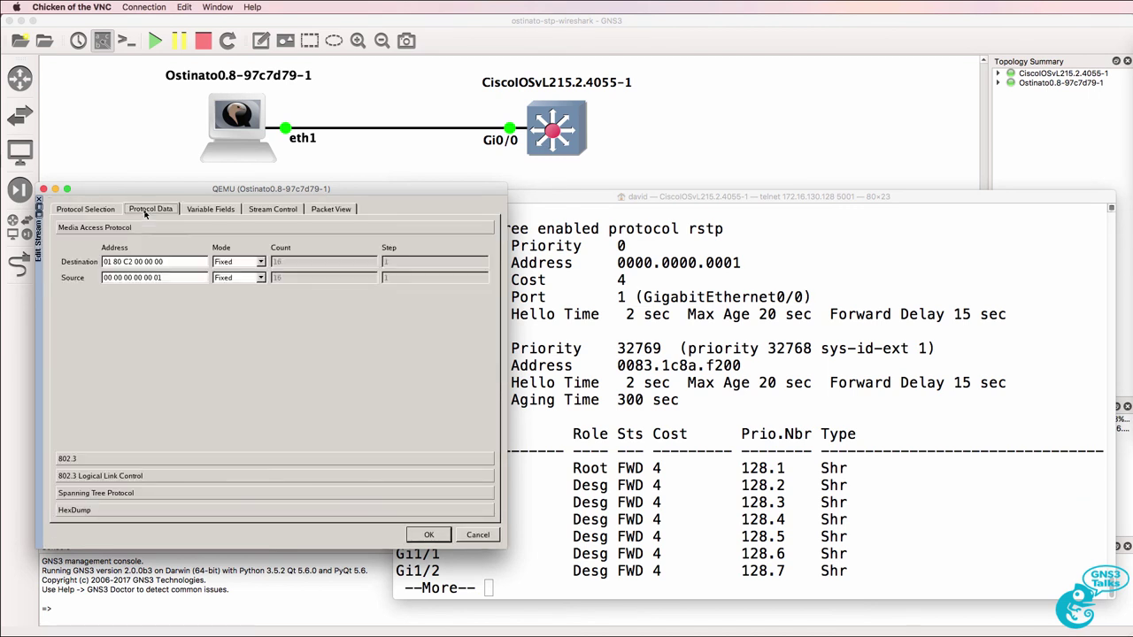